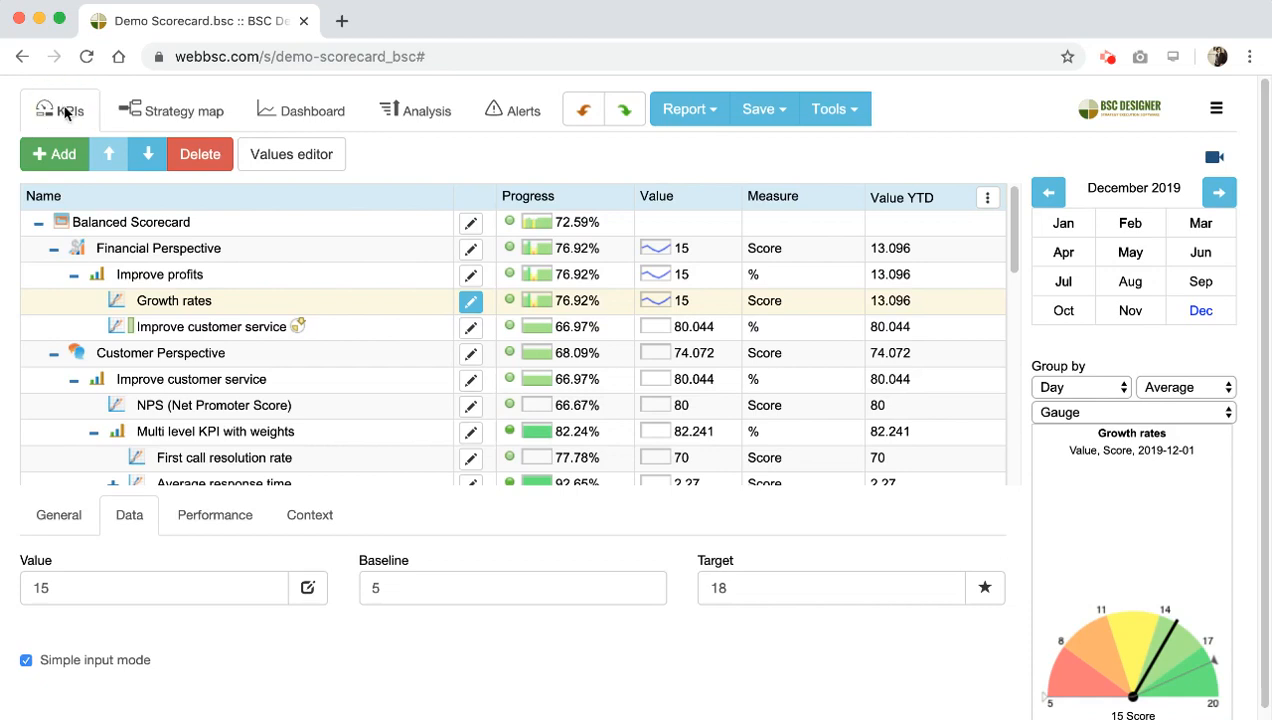
Step: Review the Improve profits goal and its Growth rates indicator in the KPI tree, and compare them with the strategy map
{"action": "left_click", "coordinate": [151, 280]}
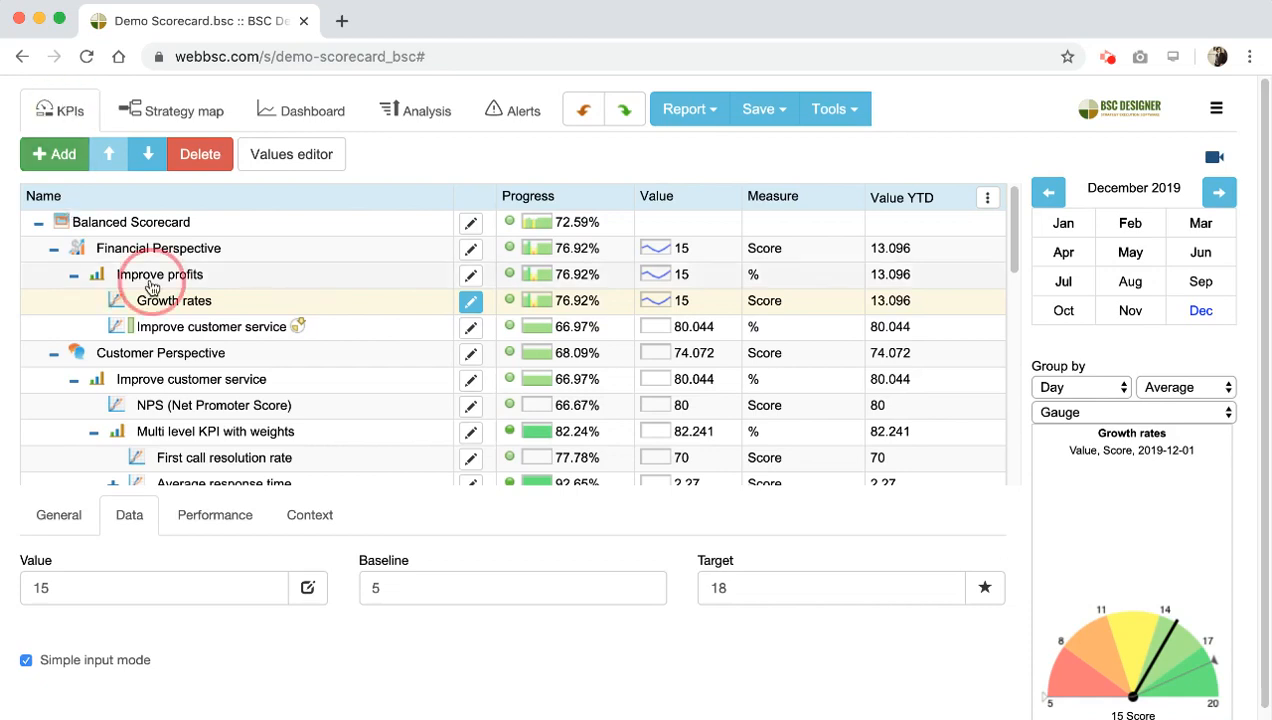
{"action": "left_click", "coordinate": [195, 312]}
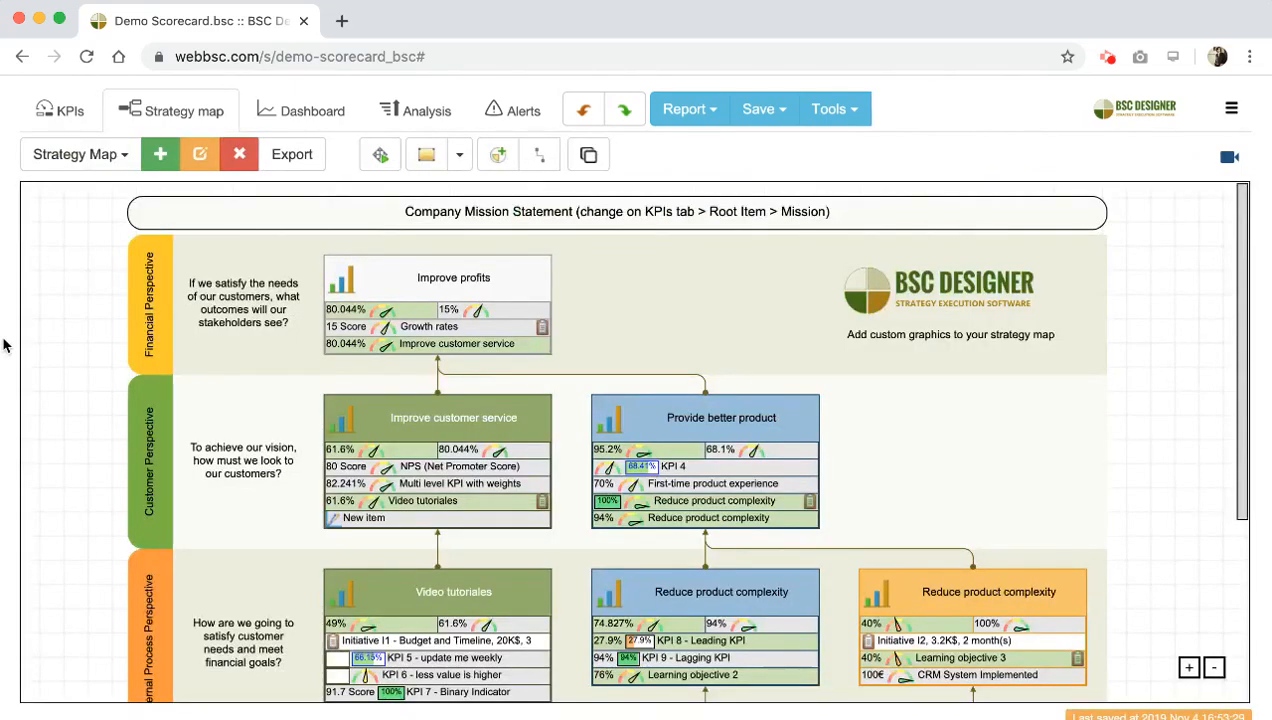
{"action": "left_click", "coordinate": [172, 105]}
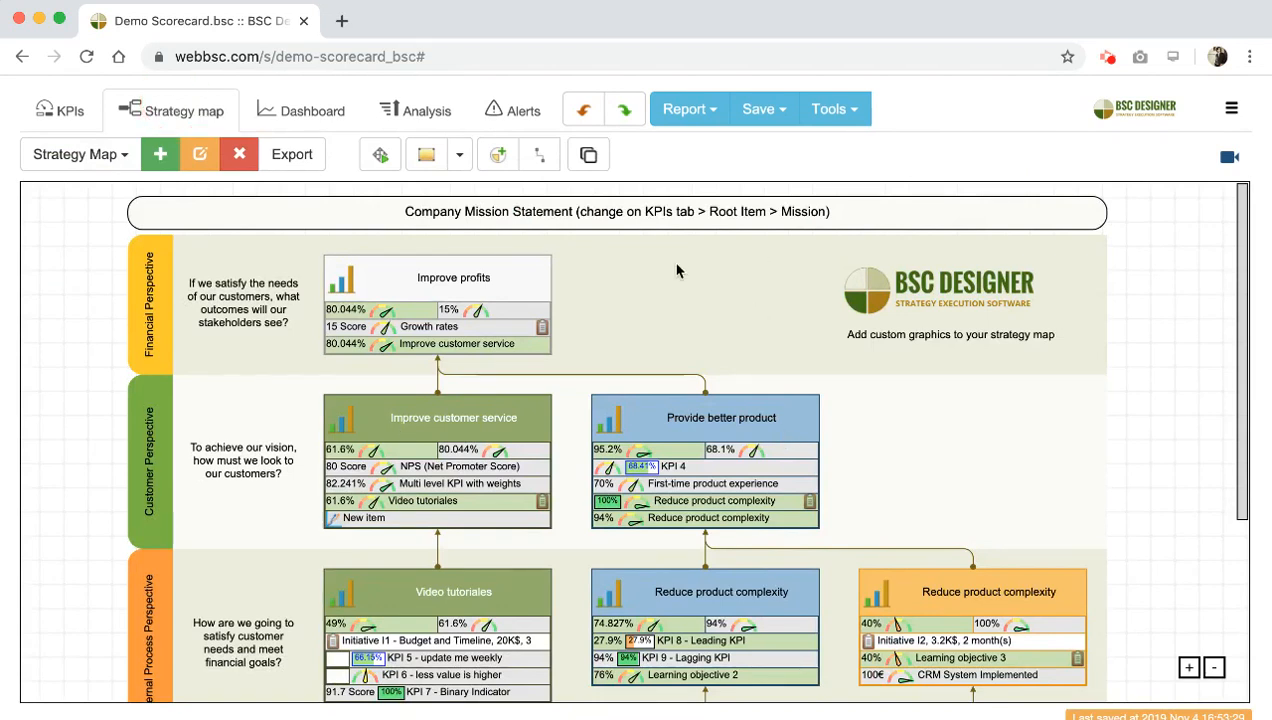
{"action": "left_click", "coordinate": [66, 114]}
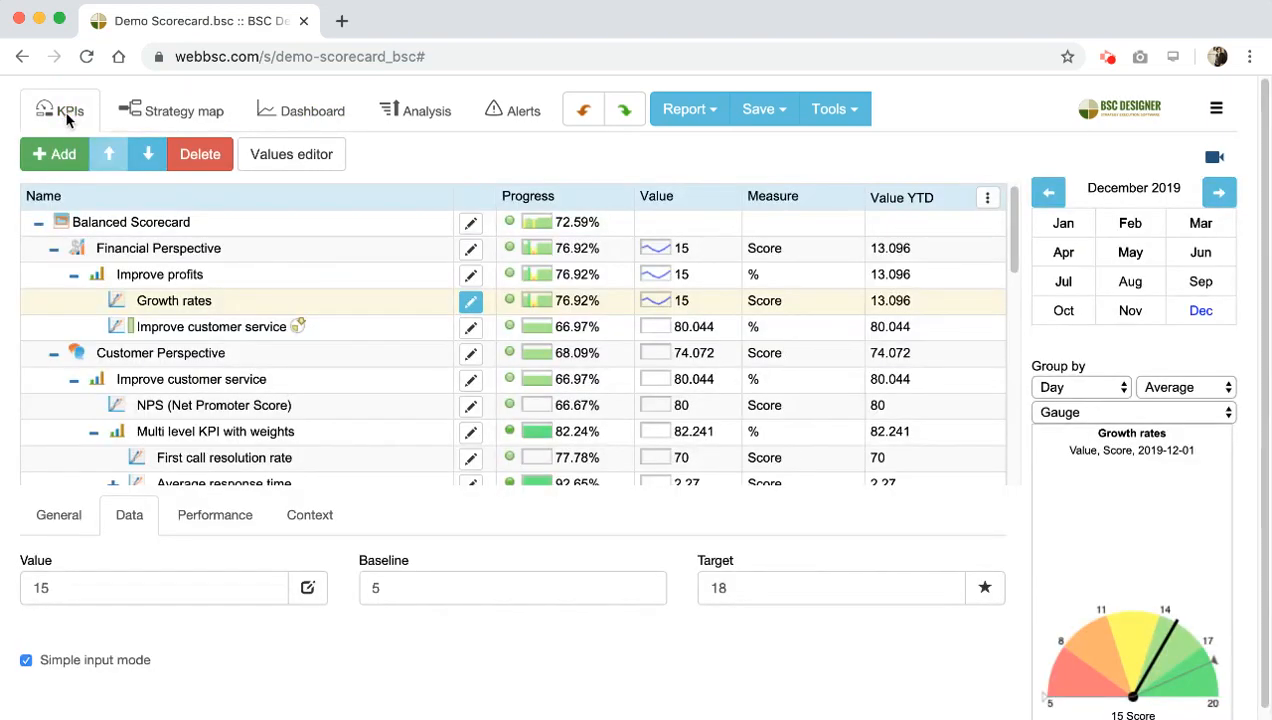
Step: Examine the demo strategy map from the Financial Perspective down to Learning & Growth and the legend
{"action": "left_click", "coordinate": [158, 110]}
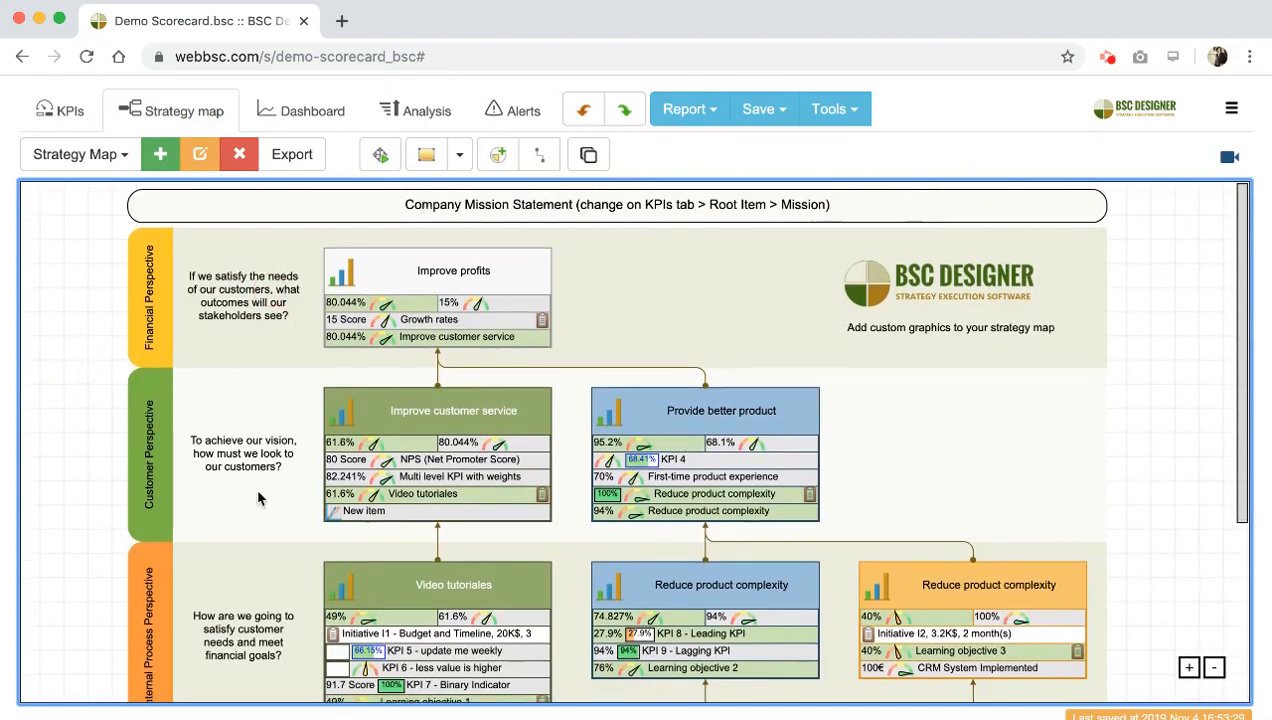
{"action": "left_click", "coordinate": [57, 576]}
{"action": "left_click_drag", "start_coordinate": [57, 576], "coordinate": [62, 466]}
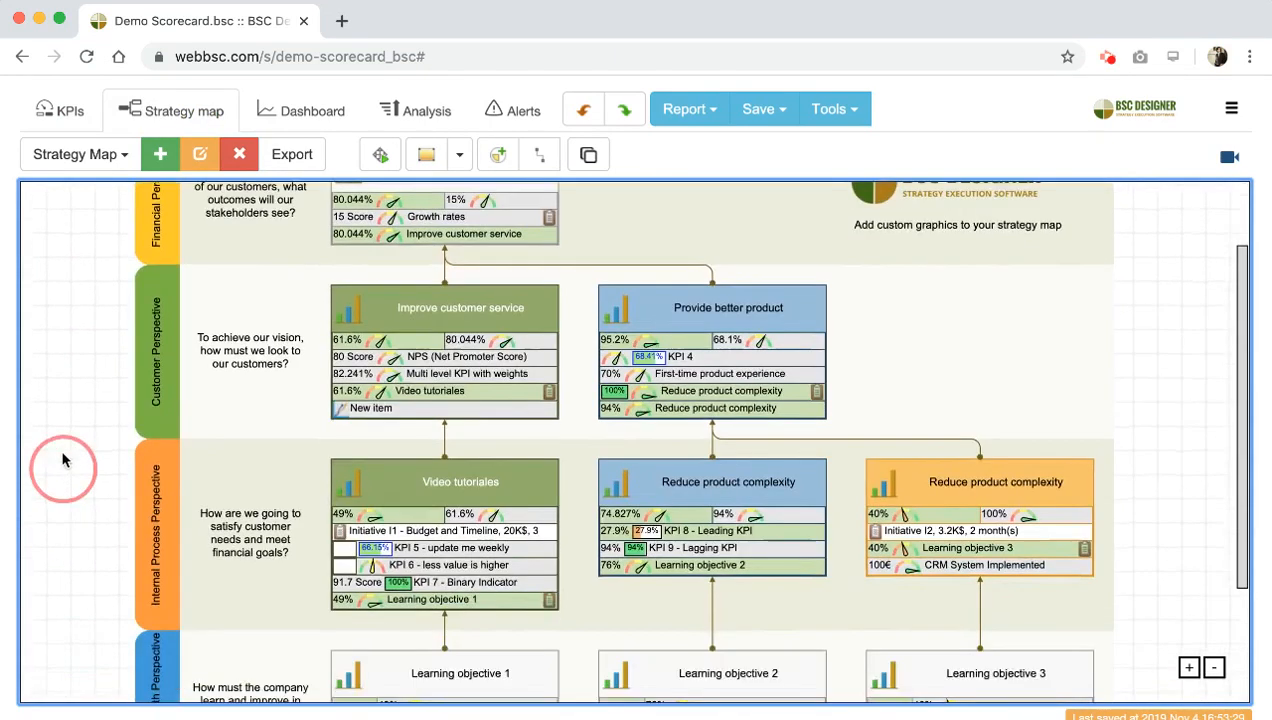
{"action": "left_click_drag", "start_coordinate": [57, 605], "coordinate": [48, 390]}
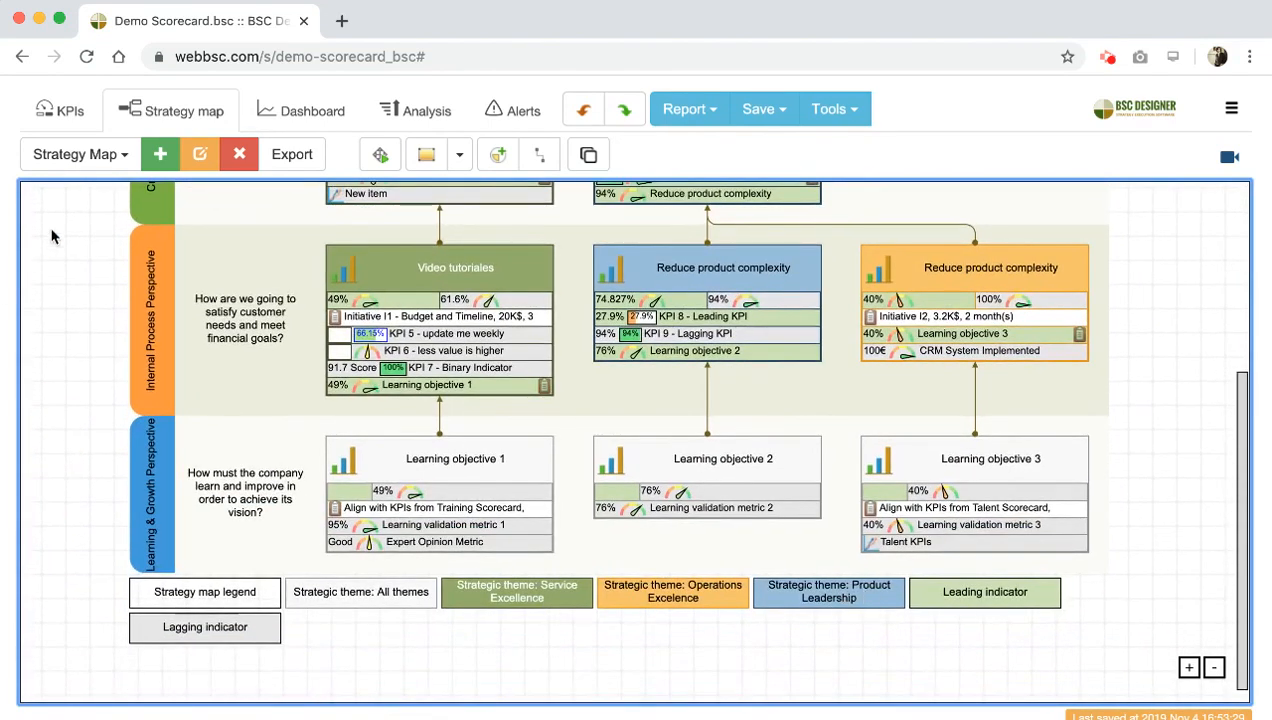
{"action": "left_click_drag", "start_coordinate": [51, 233], "coordinate": [48, 412]}
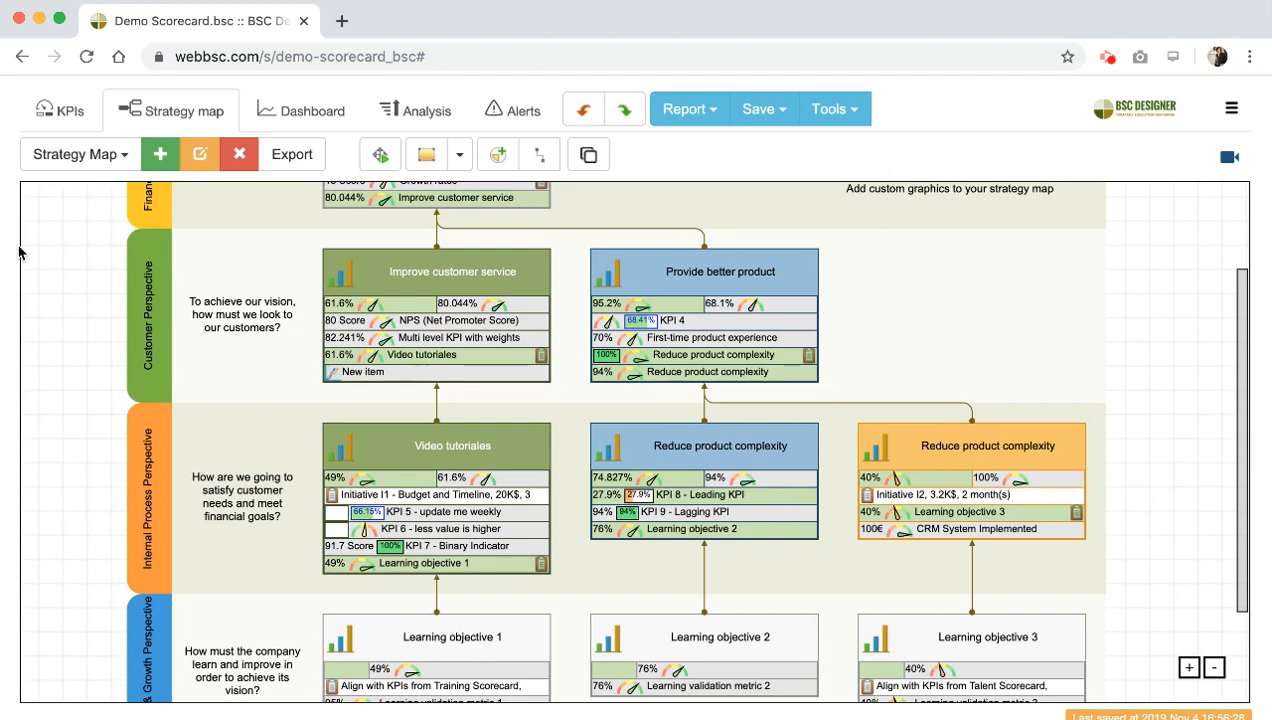
Step: View the Main Dashboard charts and show the Forecast analysis of the scorecard's indicators
{"action": "left_click", "coordinate": [282, 108]}
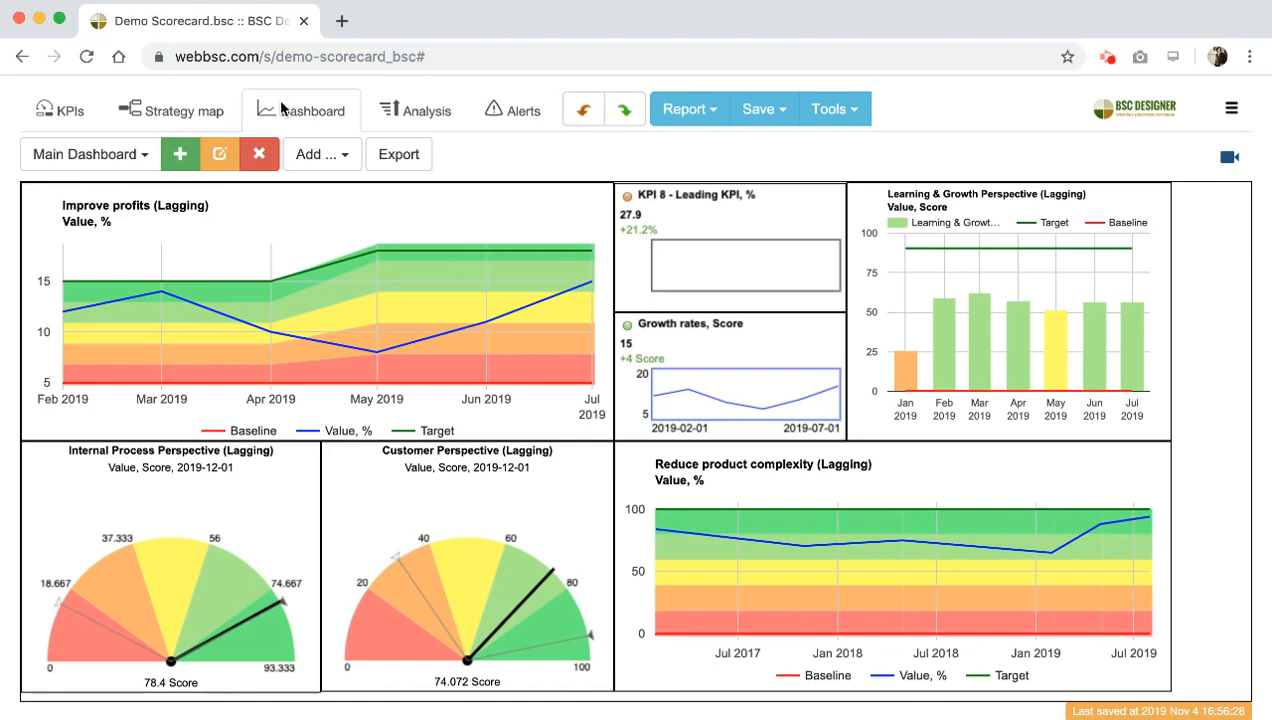
{"action": "mouse_move", "coordinate": [565, 426]}
{"action": "left_click", "coordinate": [414, 111]}
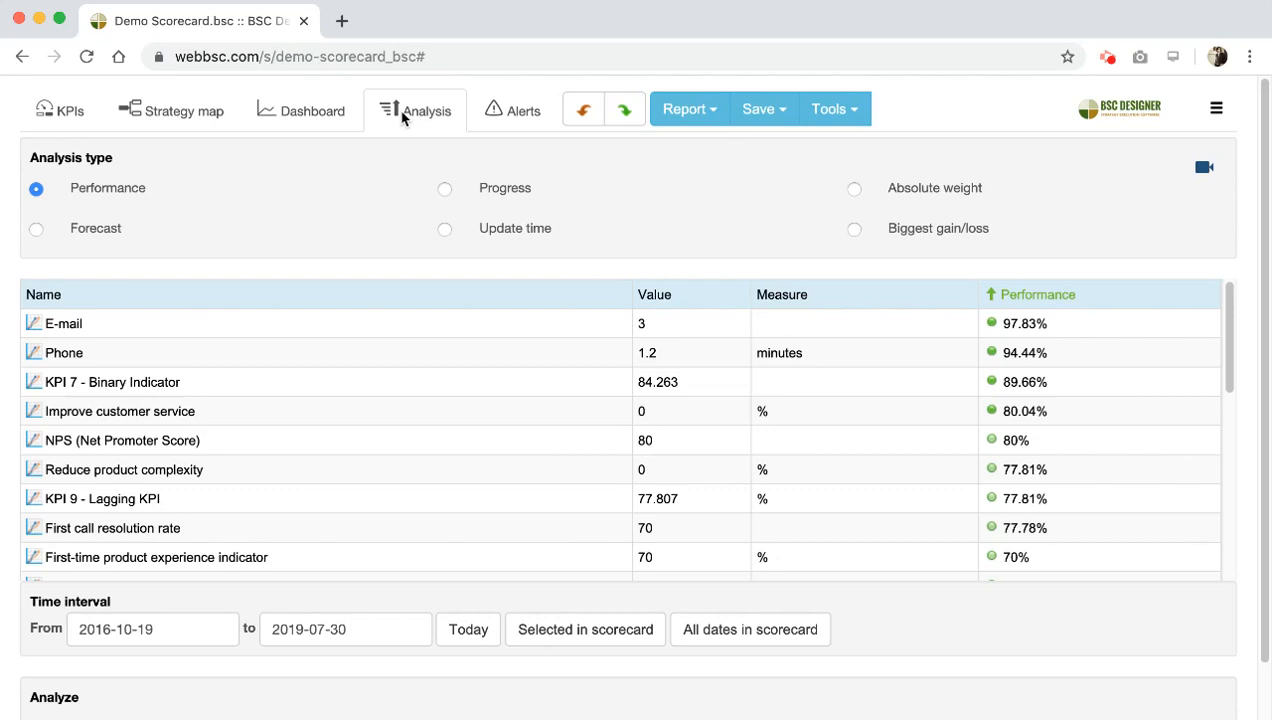
{"action": "left_click", "coordinate": [107, 241]}
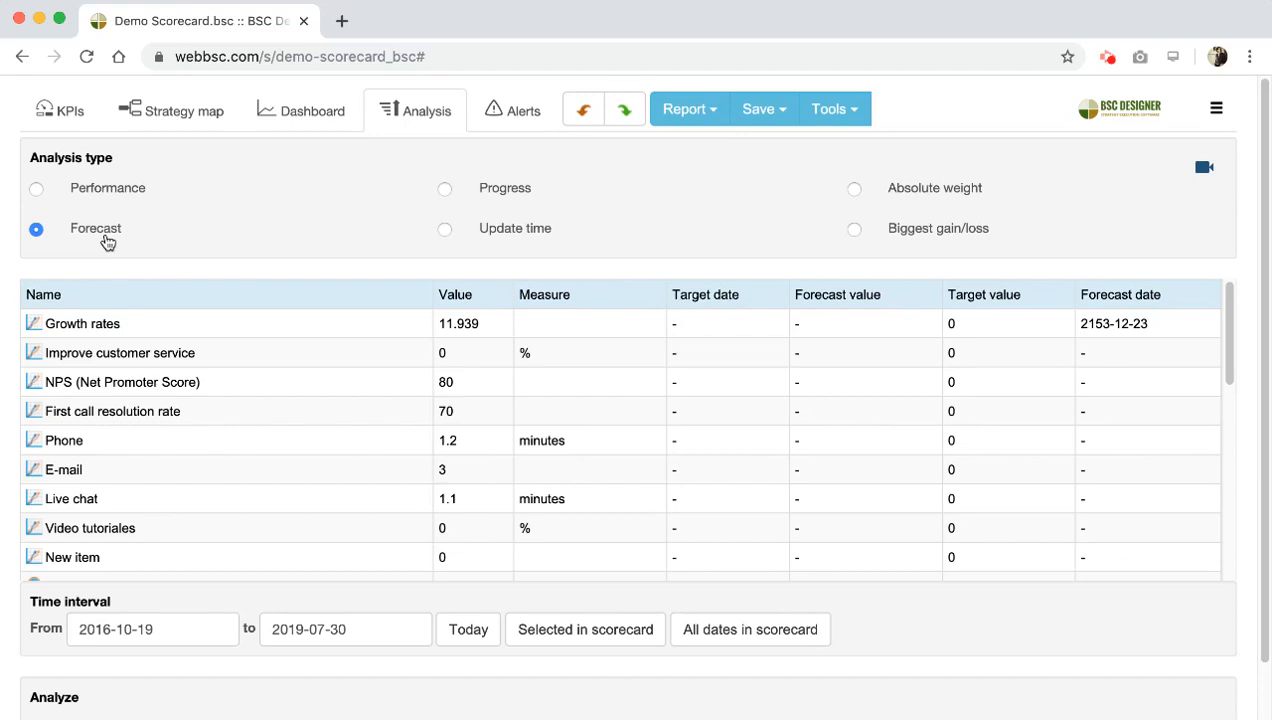
Step: Review the settings offered for a new alert, including recipients and send frequency, and close them without creating the alert
{"action": "left_click", "coordinate": [525, 113]}
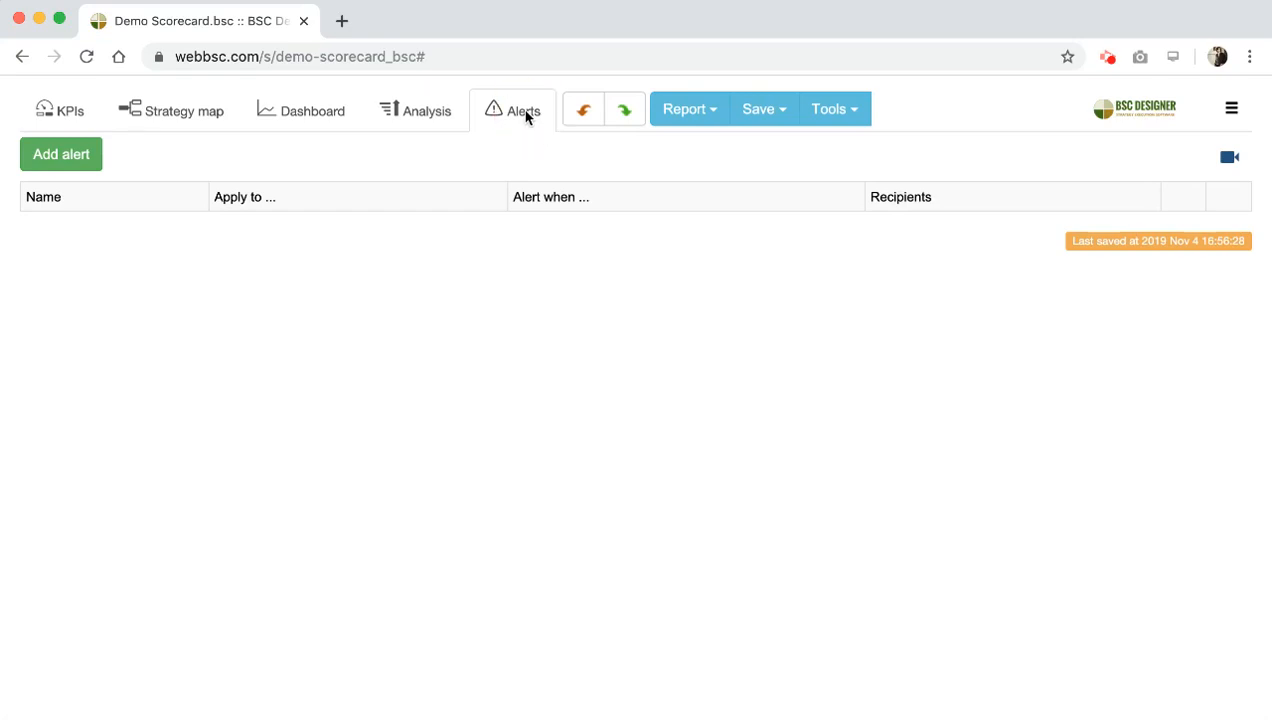
{"action": "left_click", "coordinate": [64, 158]}
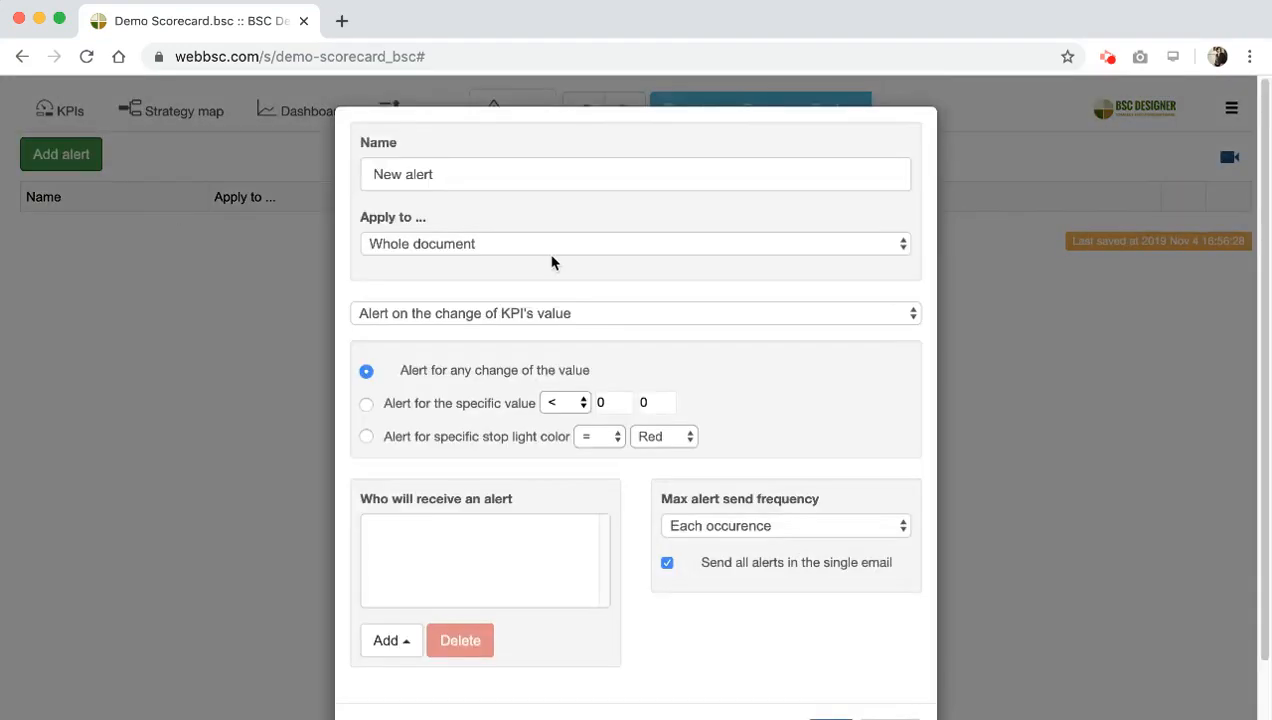
{"action": "scroll", "coordinate": [555, 262], "scroll_direction": "down", "scroll_amount": 2}
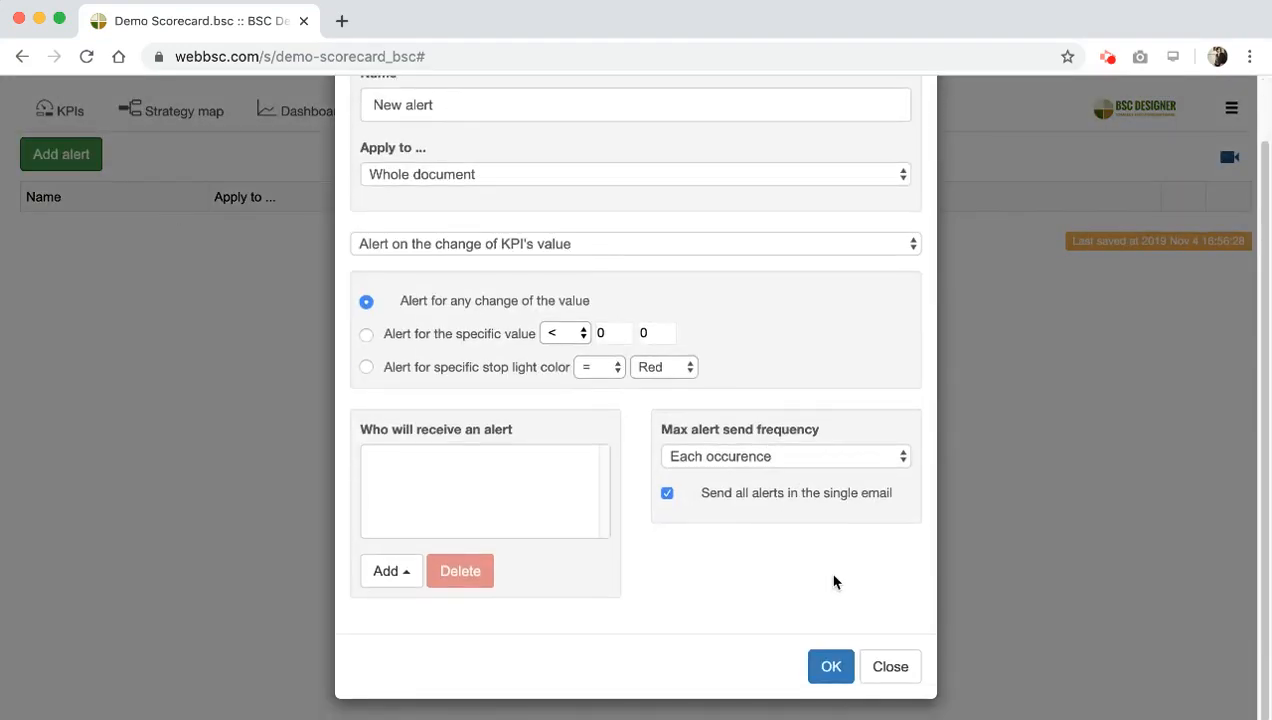
{"action": "left_click", "coordinate": [888, 664]}
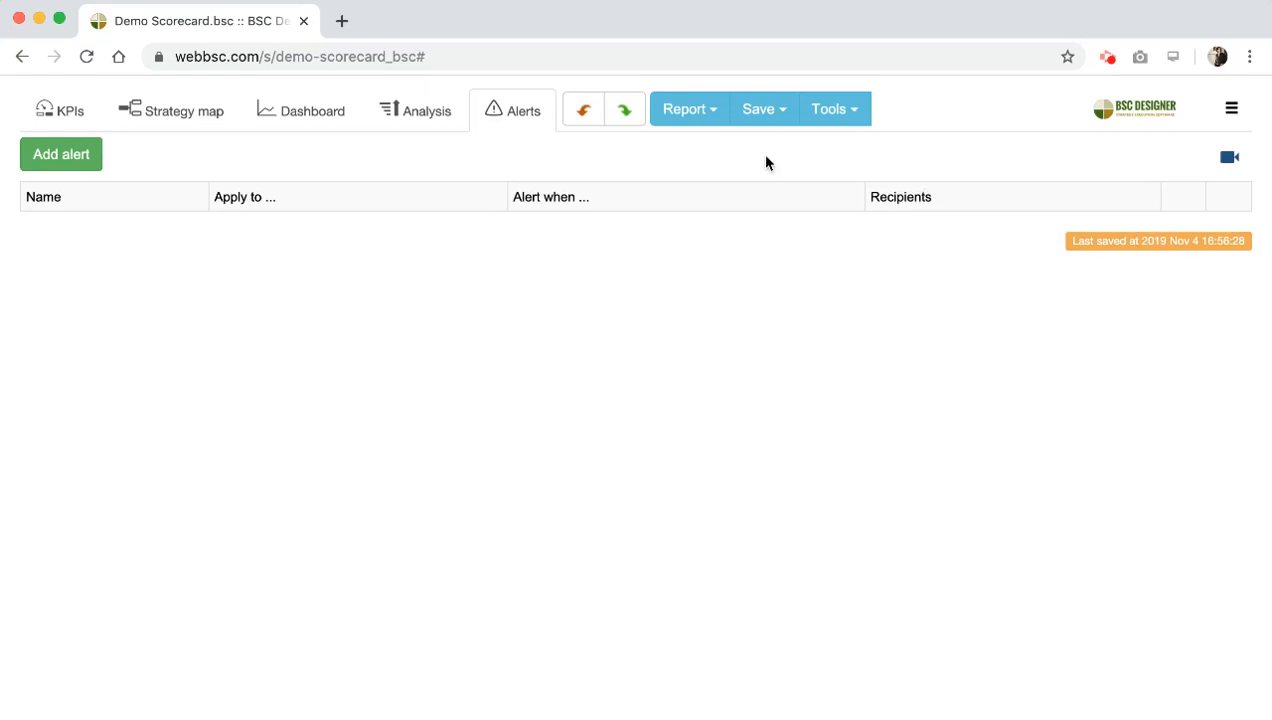
Step: Open the list of scorecards and bring up the options for creating a new scorecard
{"action": "left_click", "coordinate": [1231, 108]}
{"action": "left_click", "coordinate": [1199, 158]}
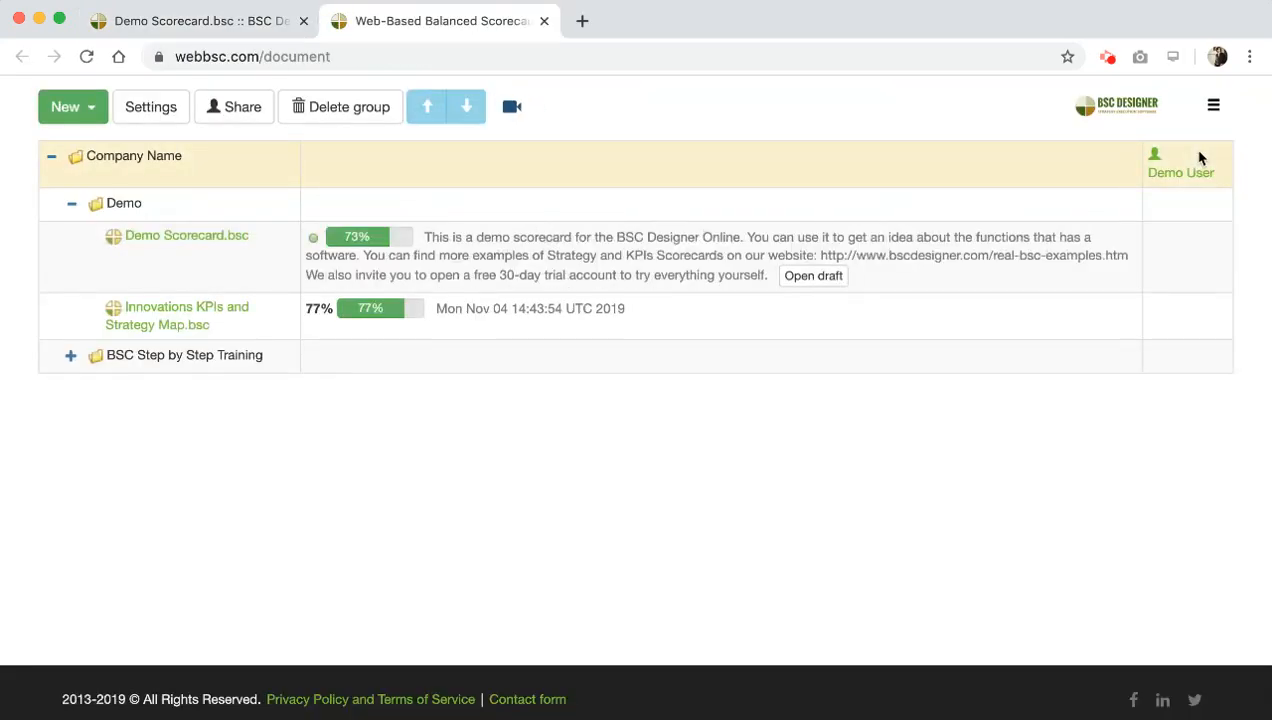
{"action": "left_click", "coordinate": [68, 116]}
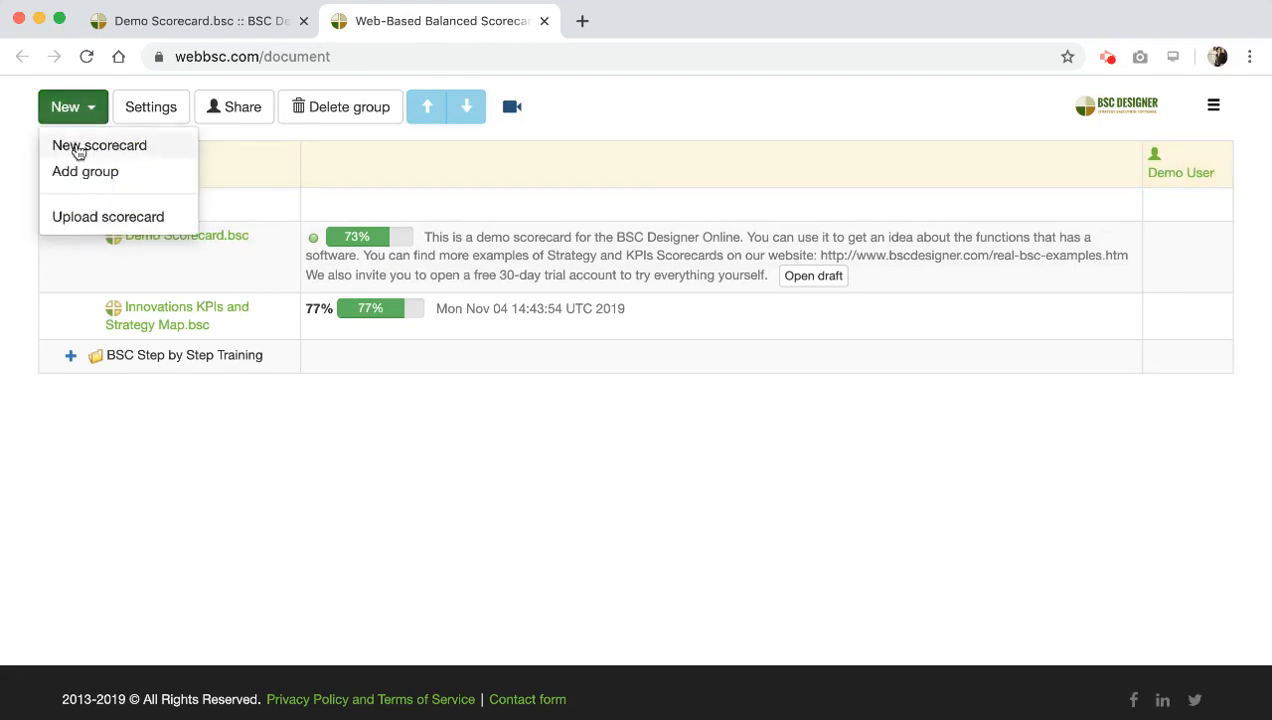
{"action": "left_click", "coordinate": [78, 147]}
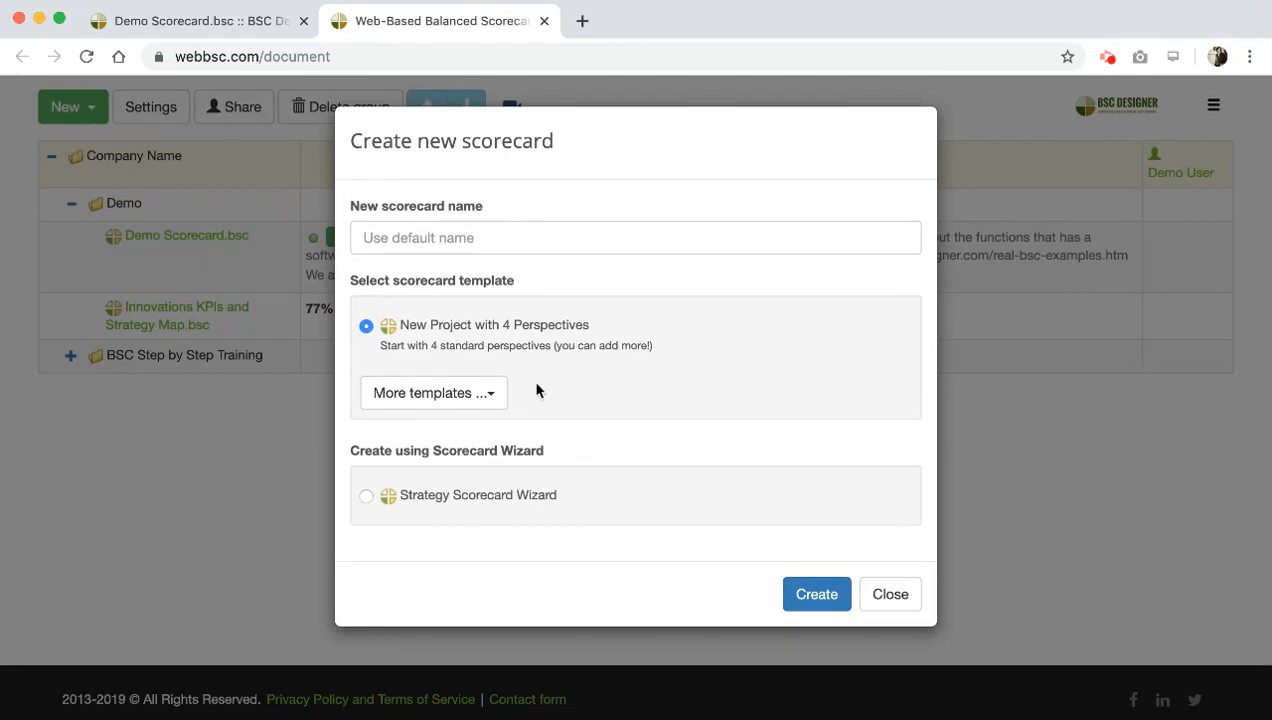
Step: Browse the additional scorecard templates in the General, Verticals and Frameworks groups
{"action": "left_click", "coordinate": [474, 398]}
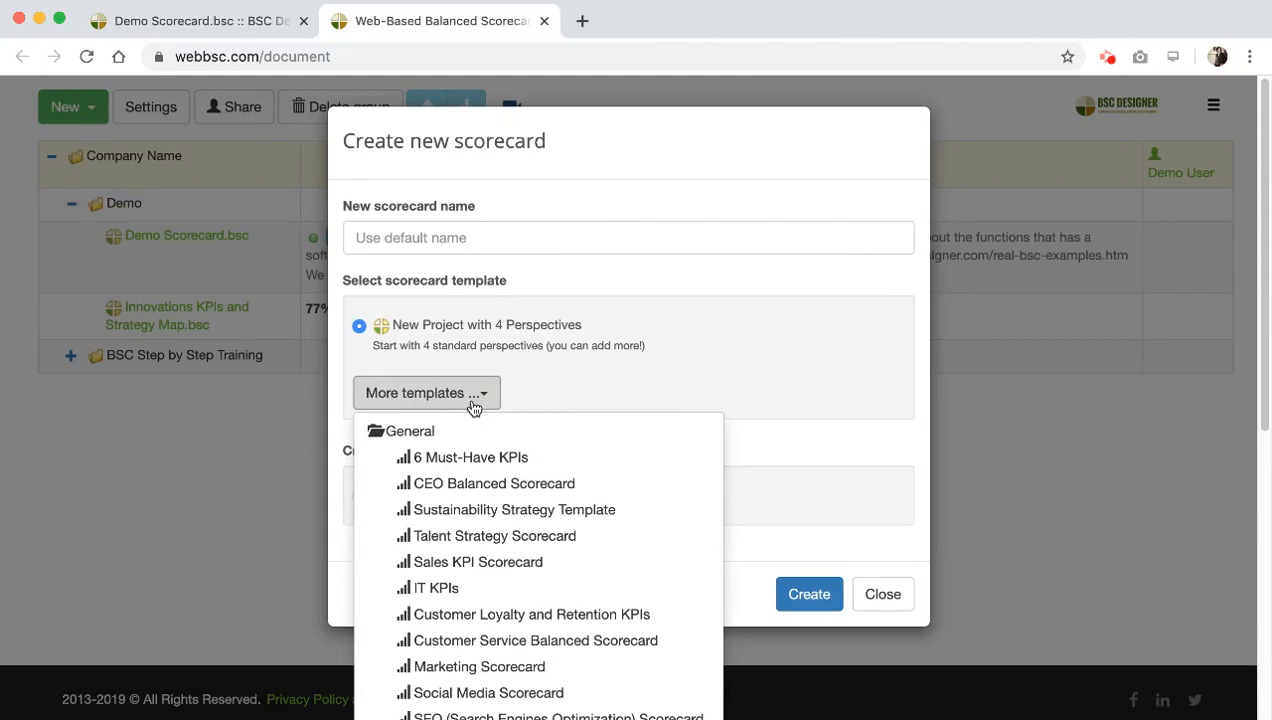
{"action": "scroll", "coordinate": [520, 485], "scroll_direction": "down", "scroll_amount": 2}
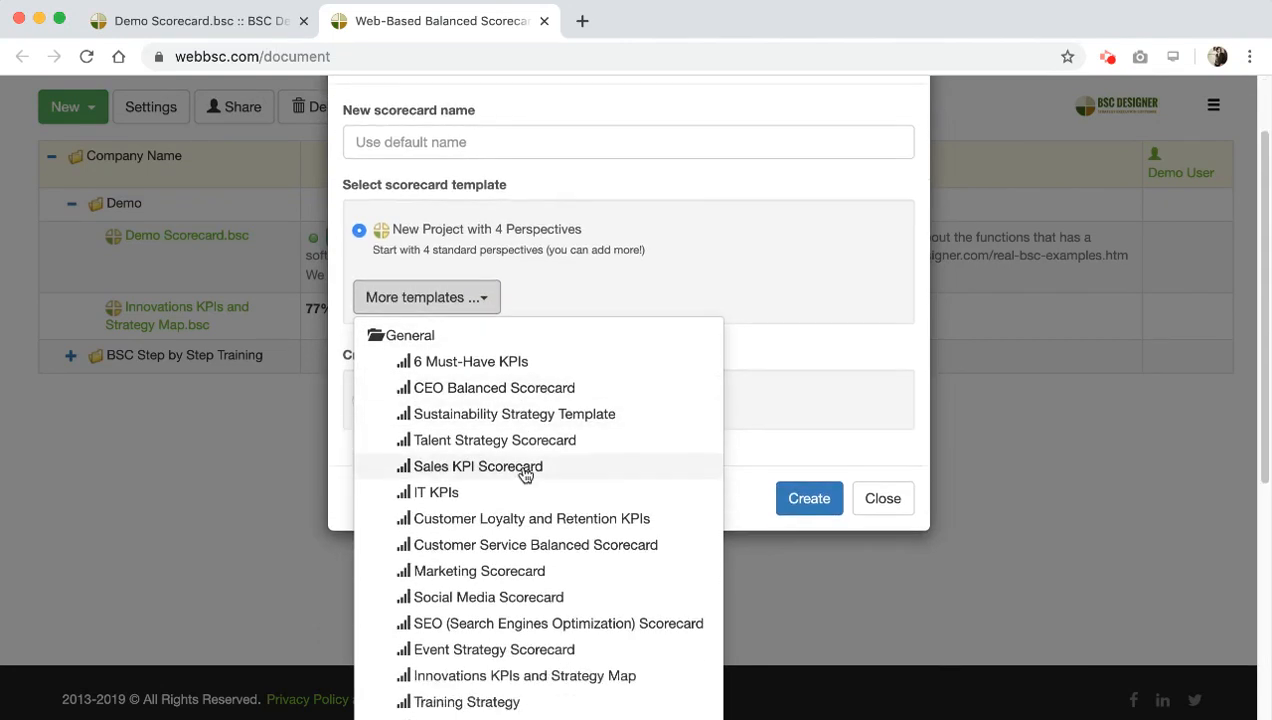
{"action": "scroll", "coordinate": [522, 476], "scroll_direction": "down", "scroll_amount": 2}
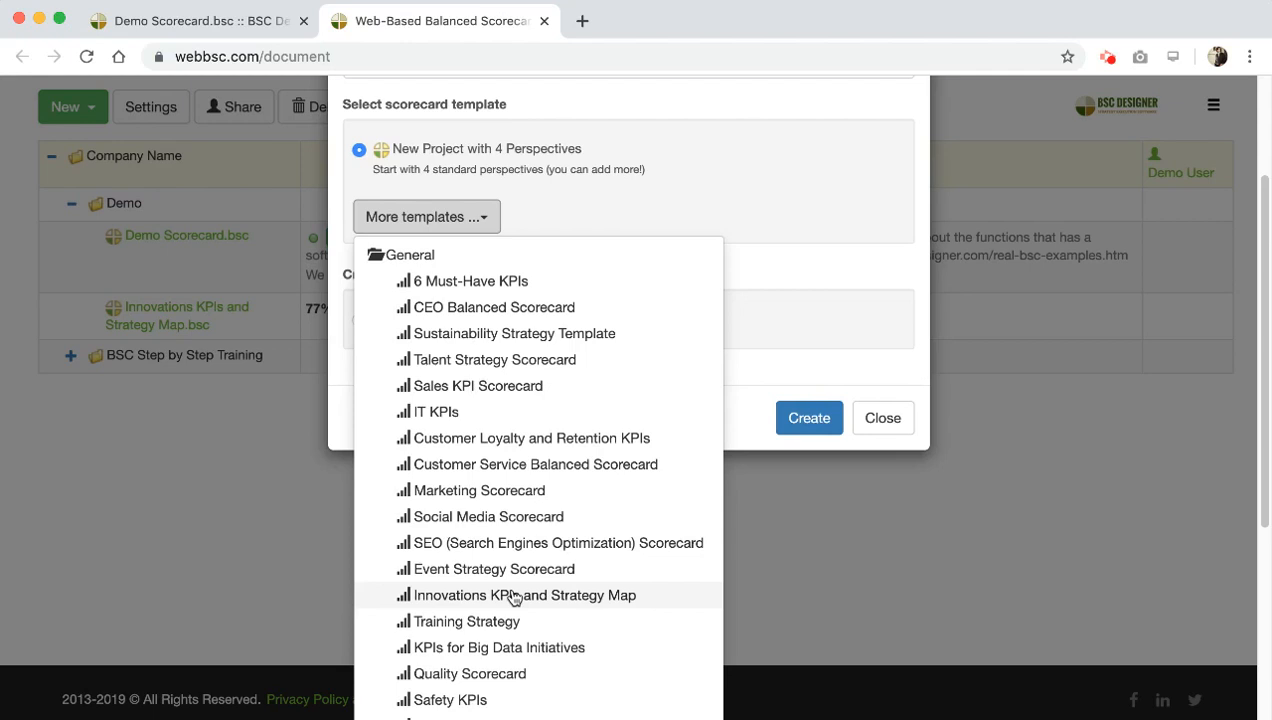
{"action": "scroll", "coordinate": [513, 597], "scroll_direction": "down", "scroll_amount": 2}
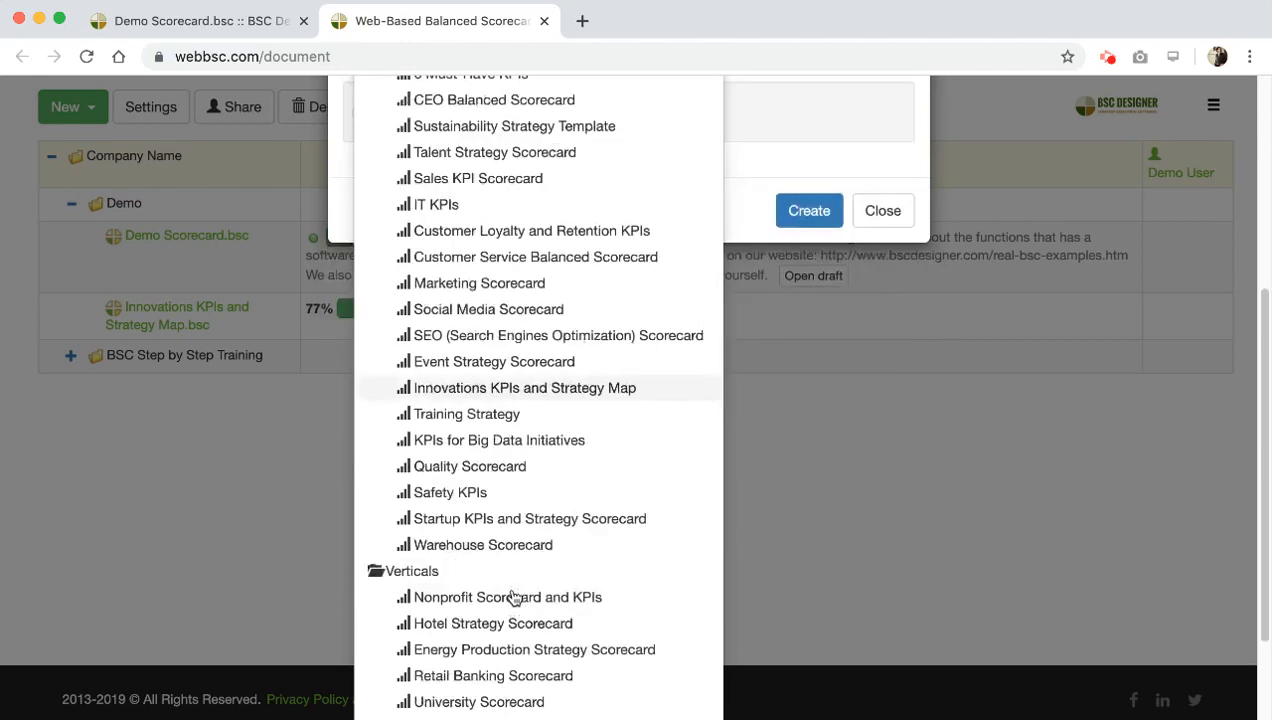
{"action": "scroll", "coordinate": [529, 345], "scroll_direction": "up", "scroll_amount": 2}
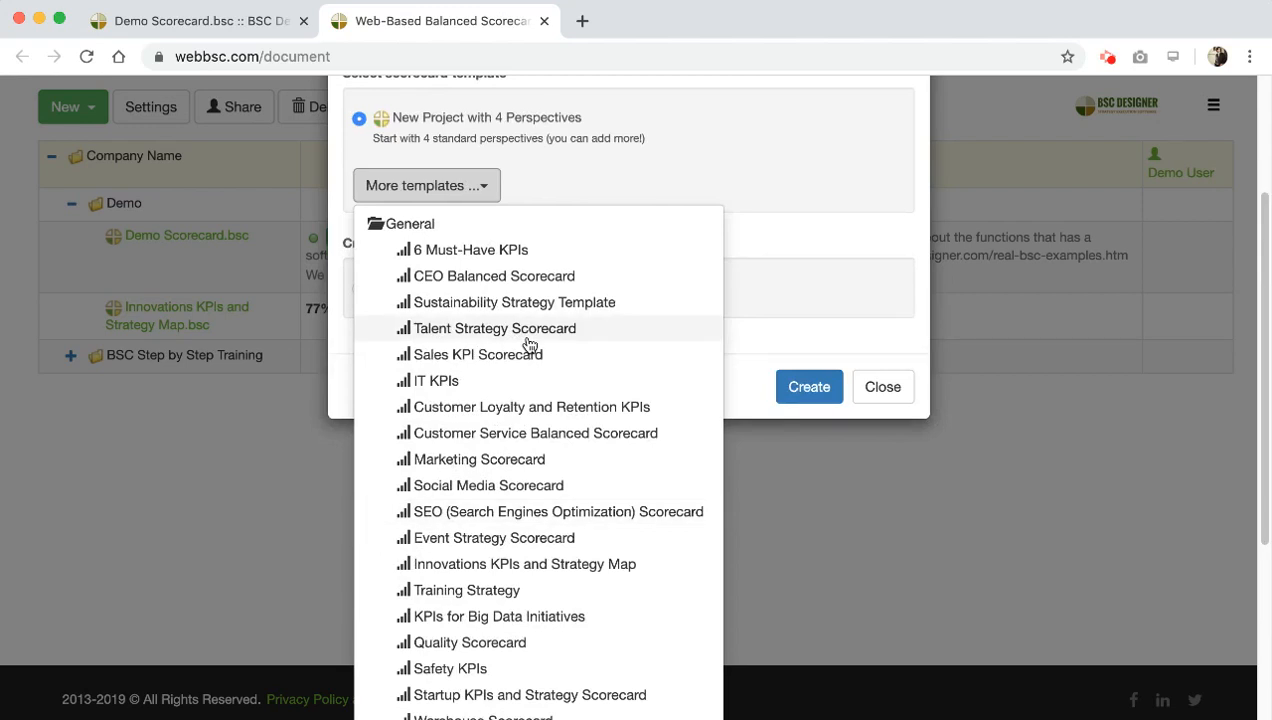
{"action": "scroll", "coordinate": [529, 345], "scroll_direction": "down", "scroll_amount": 3}
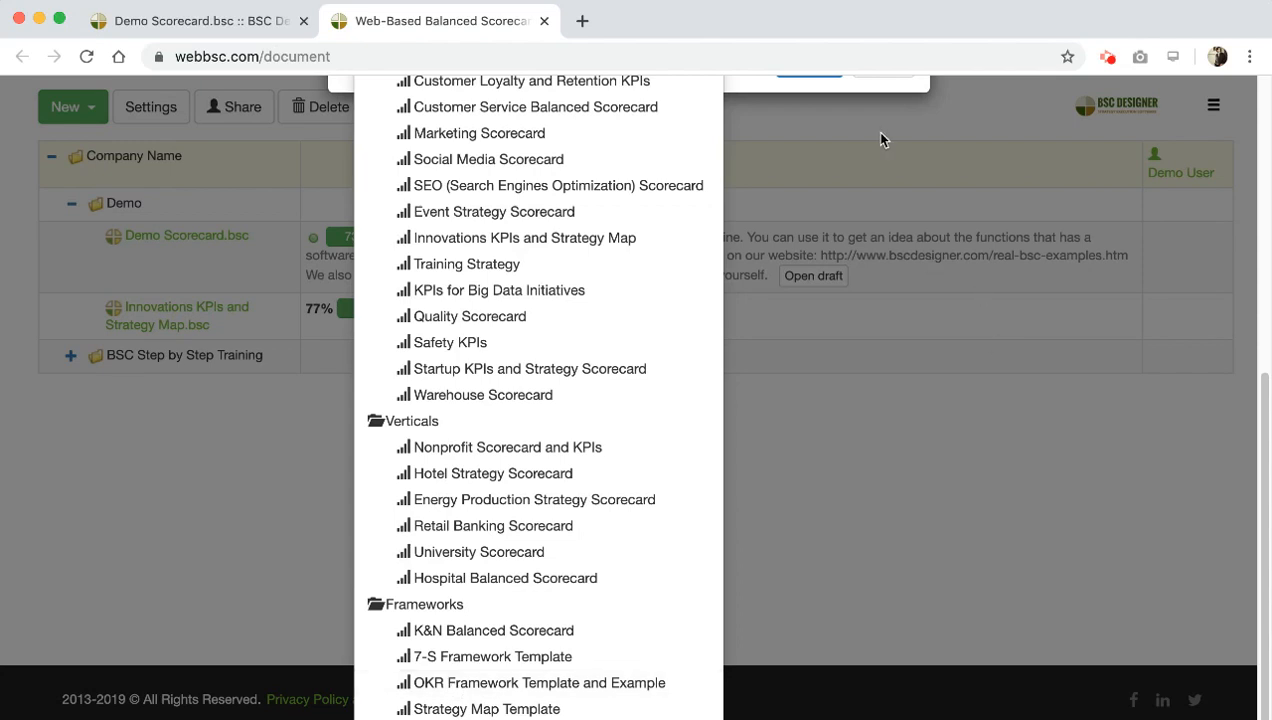
{"action": "scroll", "coordinate": [874, 131], "scroll_direction": "up", "scroll_amount": 5}
{"action": "left_click", "coordinate": [812, 266]}
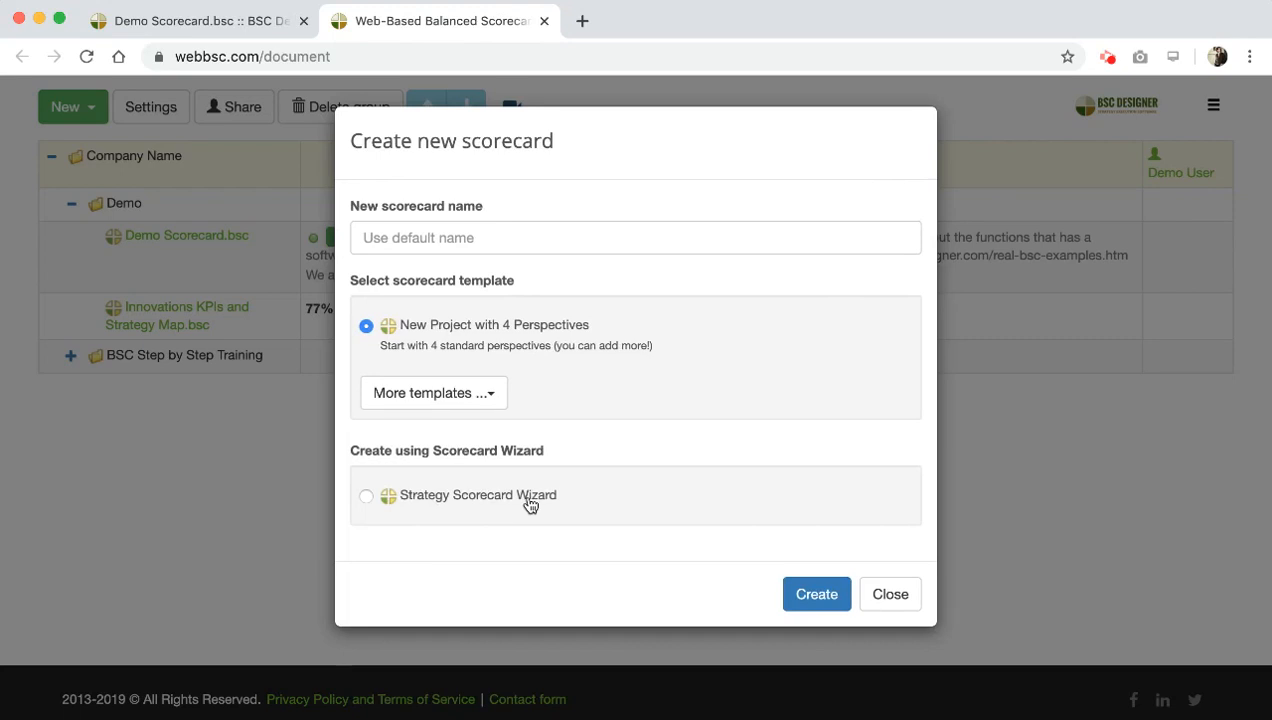
Step: Create a scorecard with the default name from the New Project with 4 Perspectives template and show its strategy map
{"action": "left_click", "coordinate": [461, 504]}
{"action": "left_click", "coordinate": [472, 327]}
{"action": "left_click", "coordinate": [803, 596]}
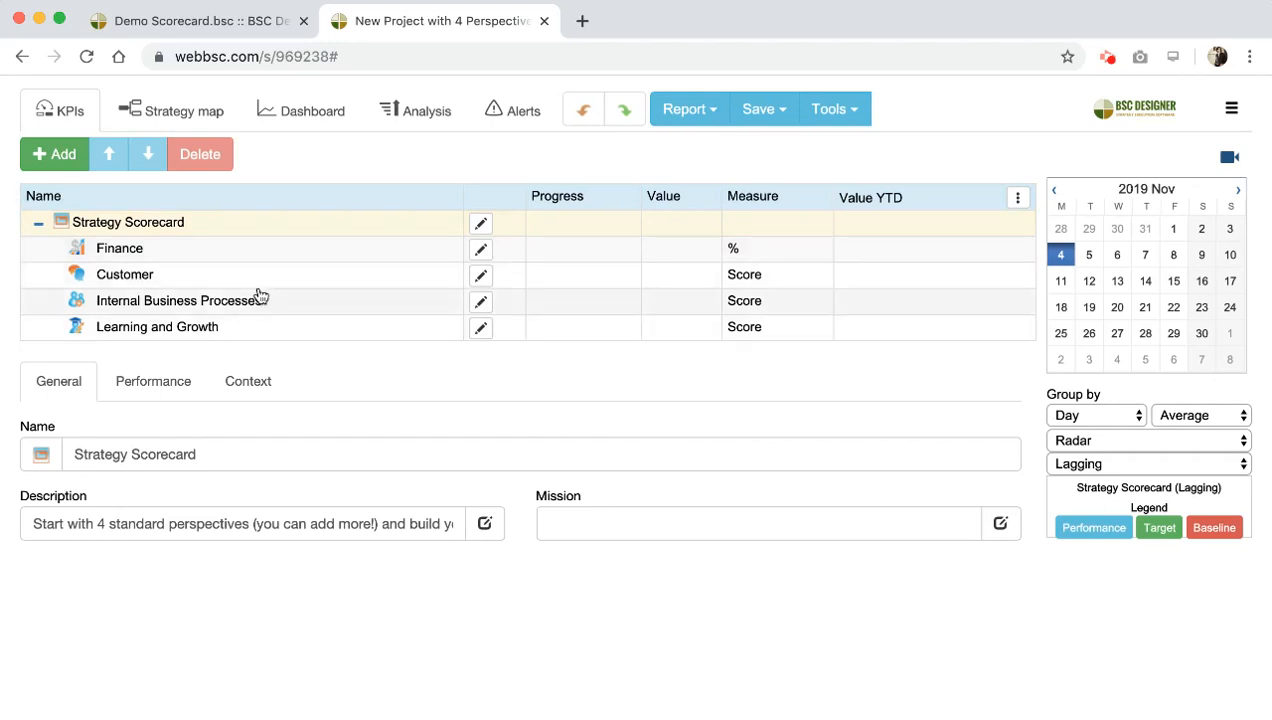
{"action": "left_click", "coordinate": [207, 122]}
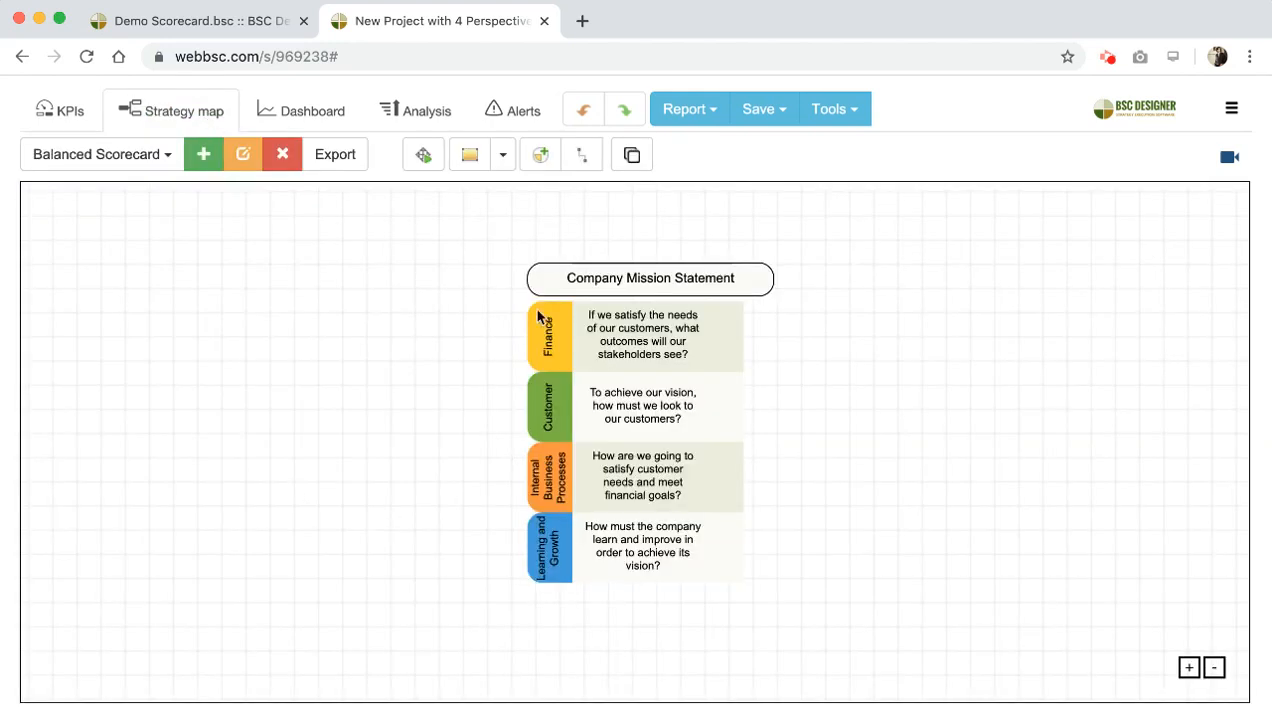
Step: Add a new item named "Improve profits" under the Finance perspective in the KPI tree
{"action": "left_click", "coordinate": [70, 110]}
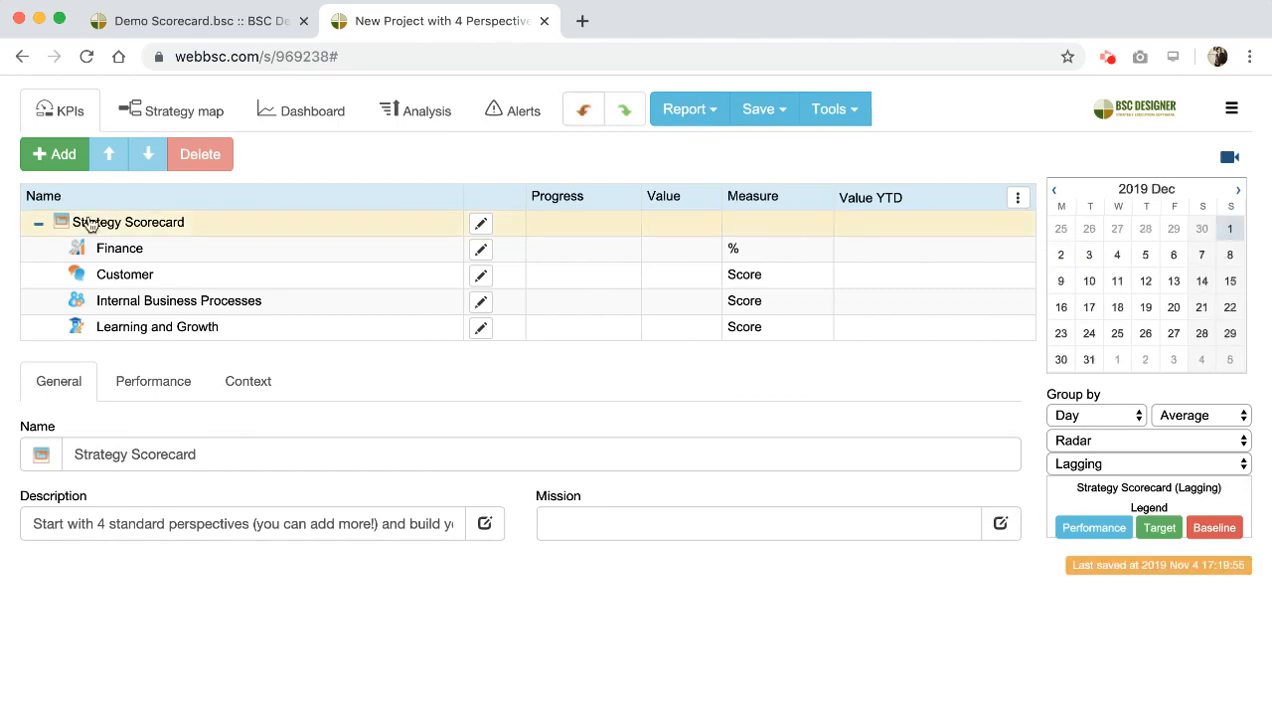
{"action": "left_click", "coordinate": [133, 249]}
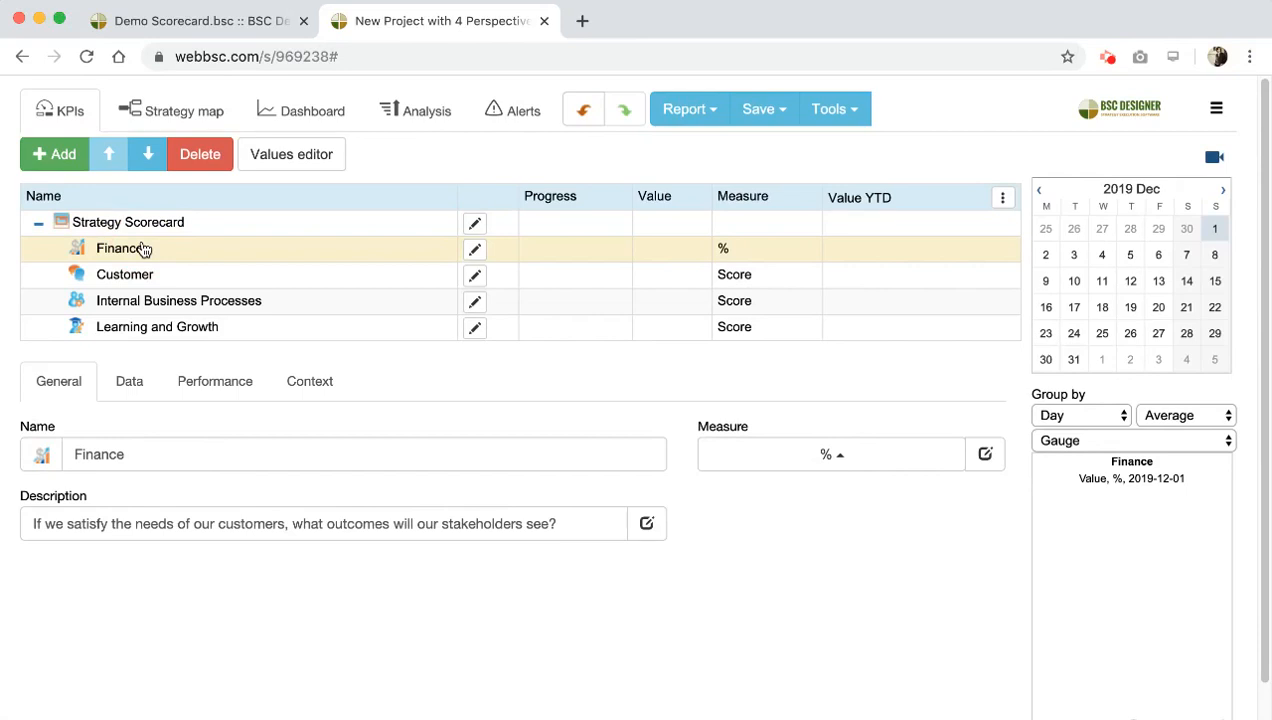
{"action": "left_click", "coordinate": [62, 155]}
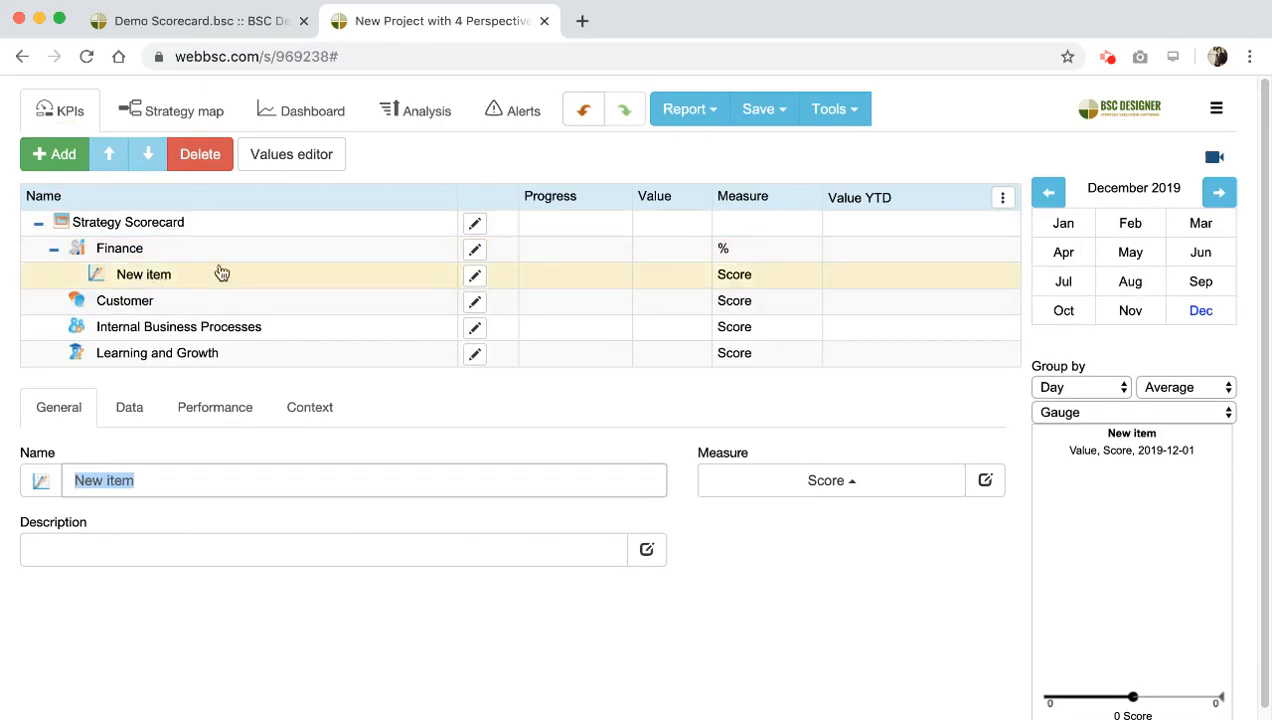
{"action": "left_click", "coordinate": [155, 475]}
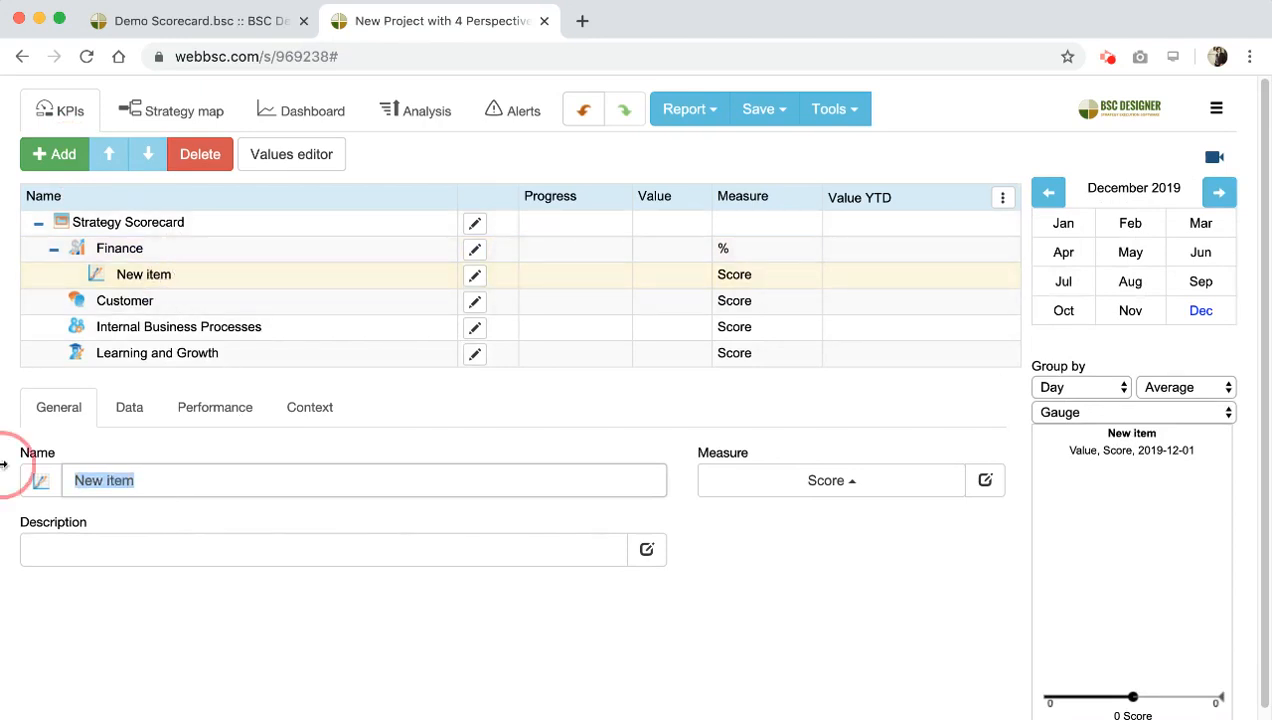
{"action": "type", "text": "Improve profits"}
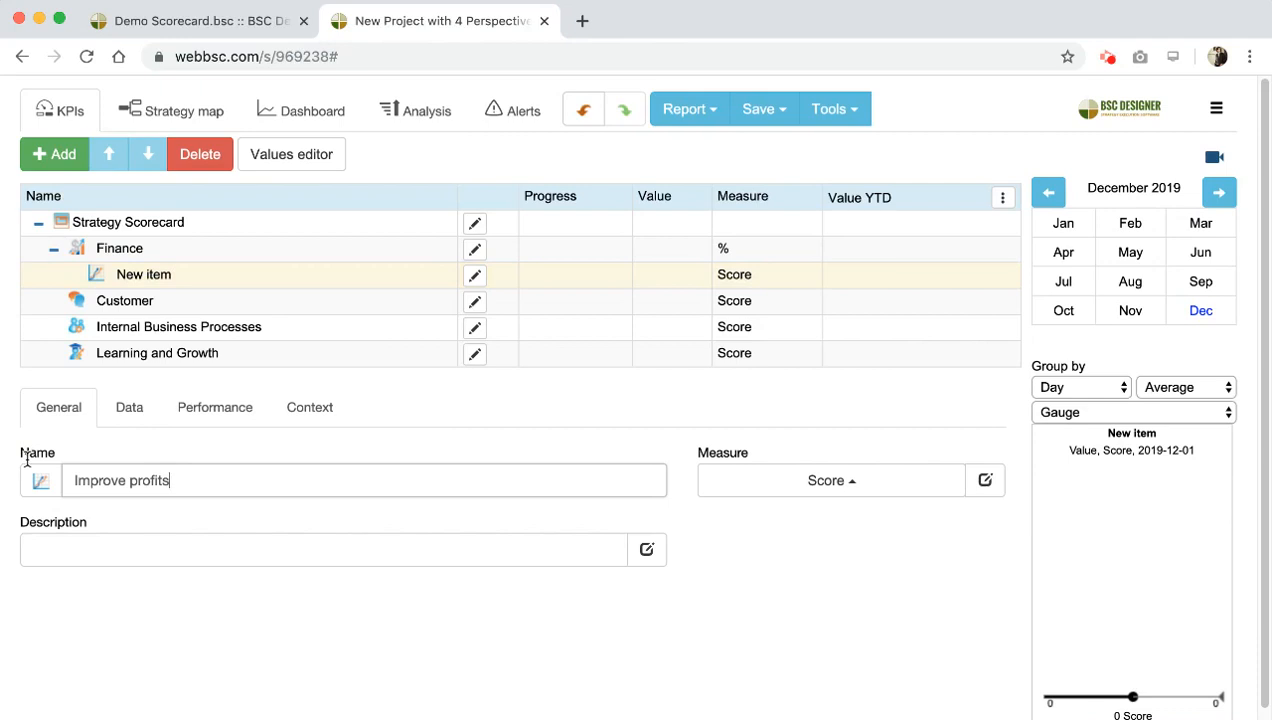
{"action": "left_click", "coordinate": [147, 305]}
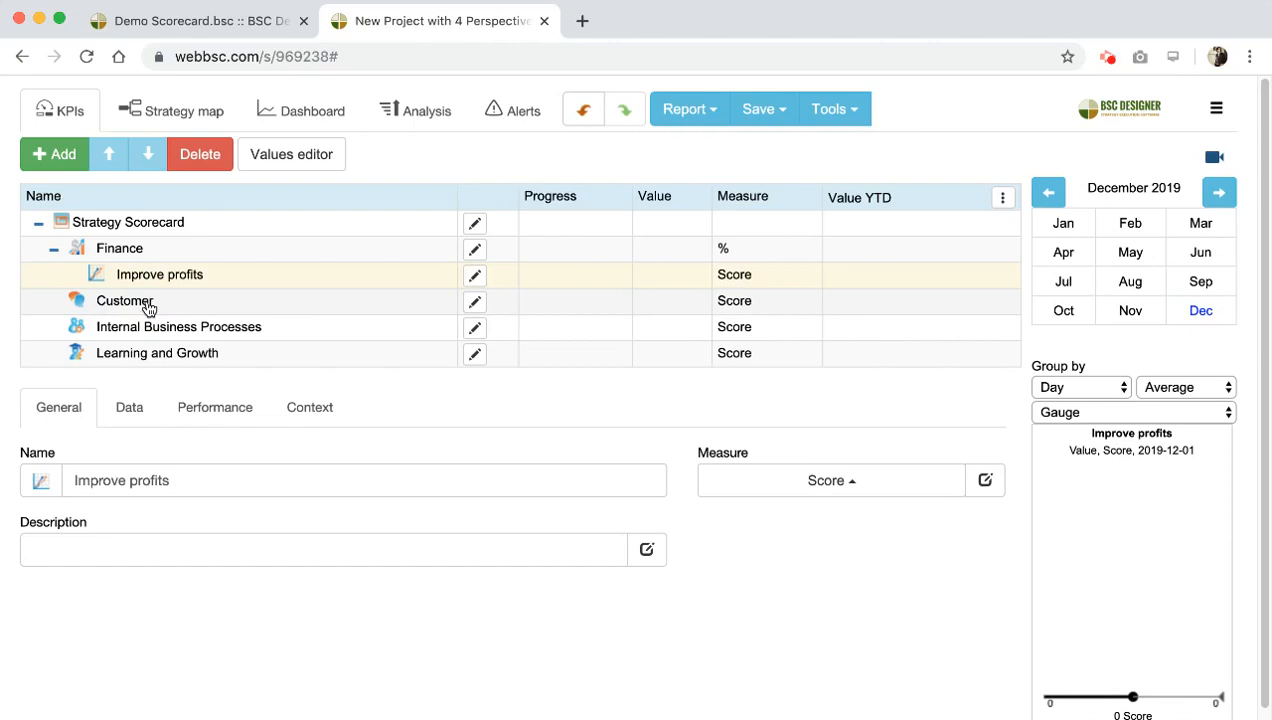
Step: Add a new item named "Improve customer service" under the Customer perspective
{"action": "left_click", "coordinate": [147, 305]}
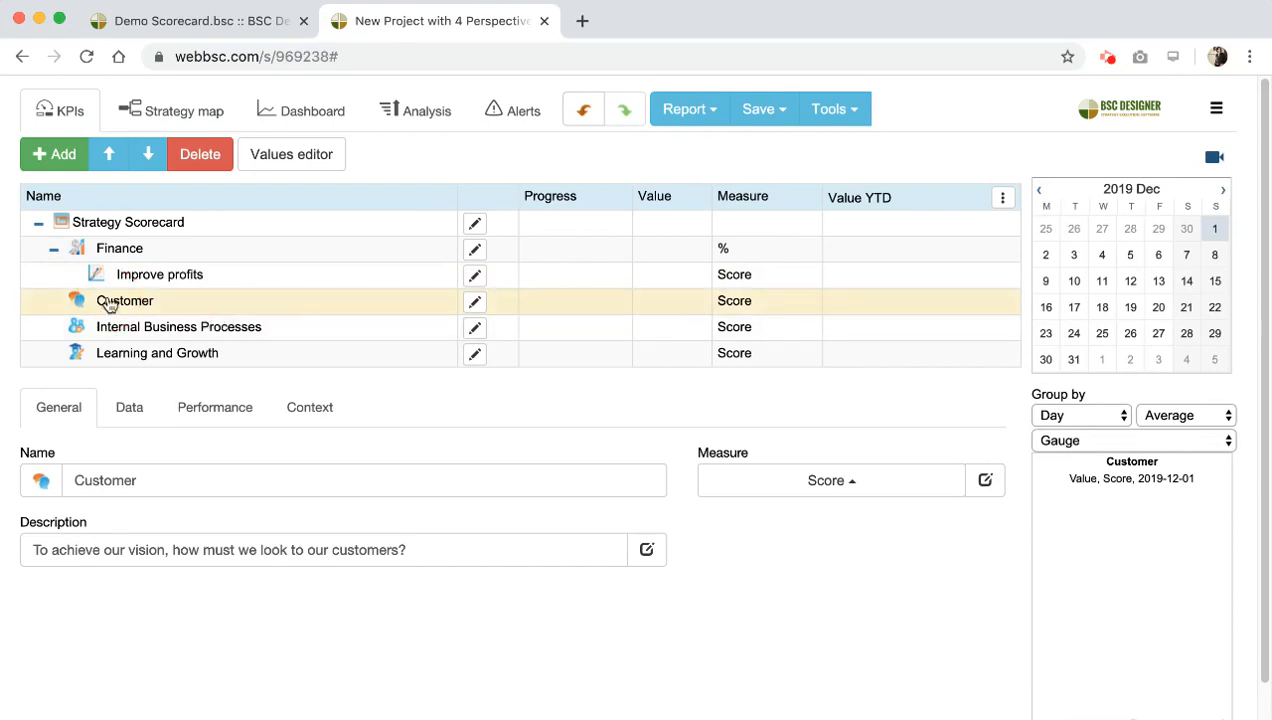
{"action": "left_click", "coordinate": [66, 156]}
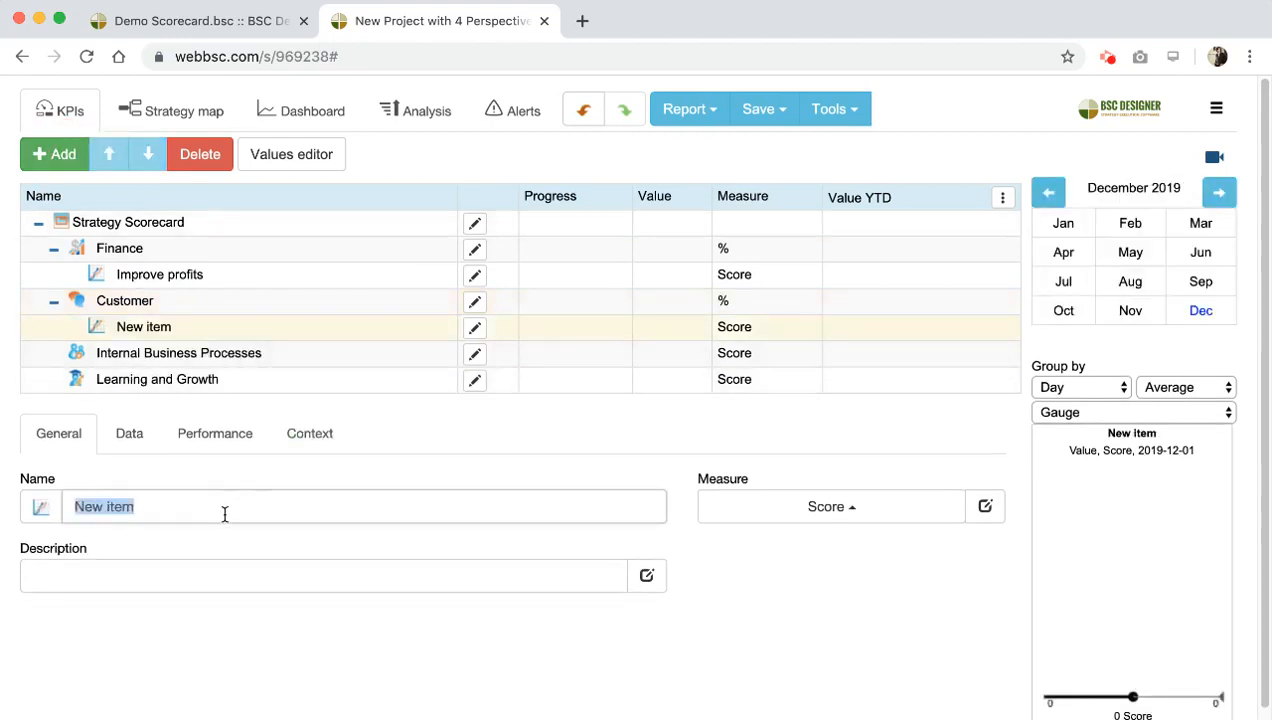
{"action": "type", "text": "Improve customer service"}
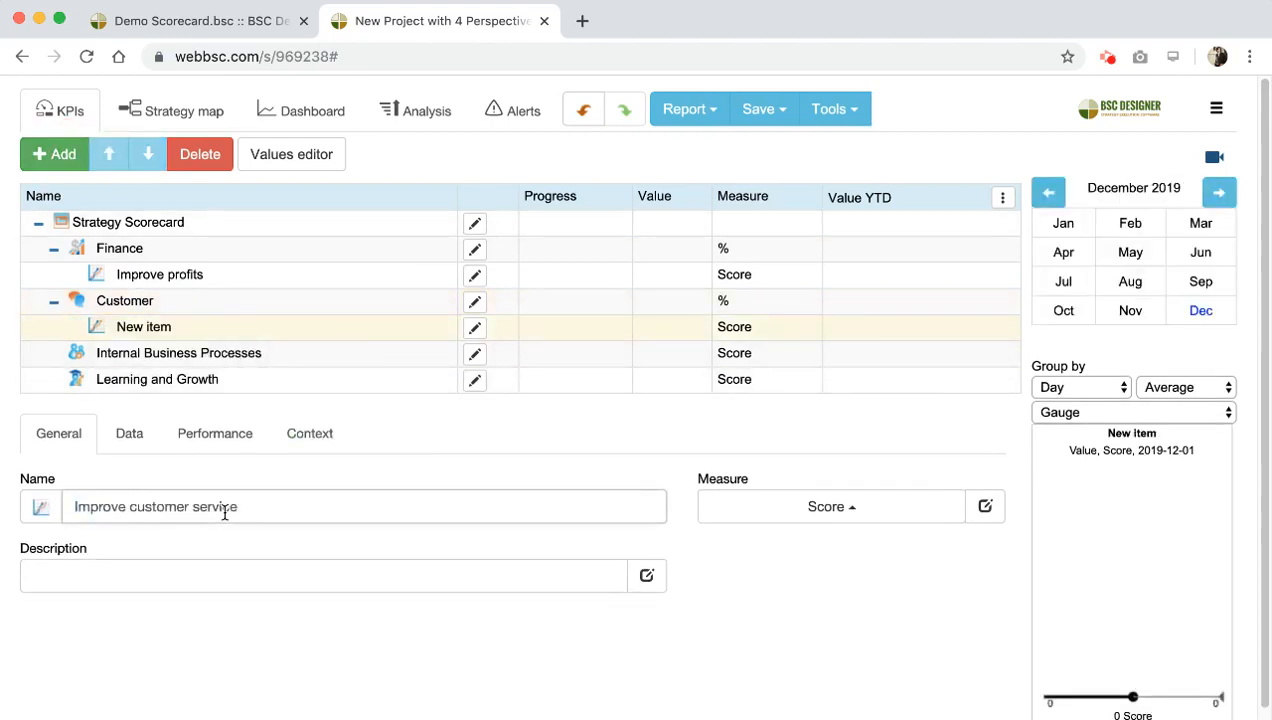
{"action": "left_click", "coordinate": [275, 543]}
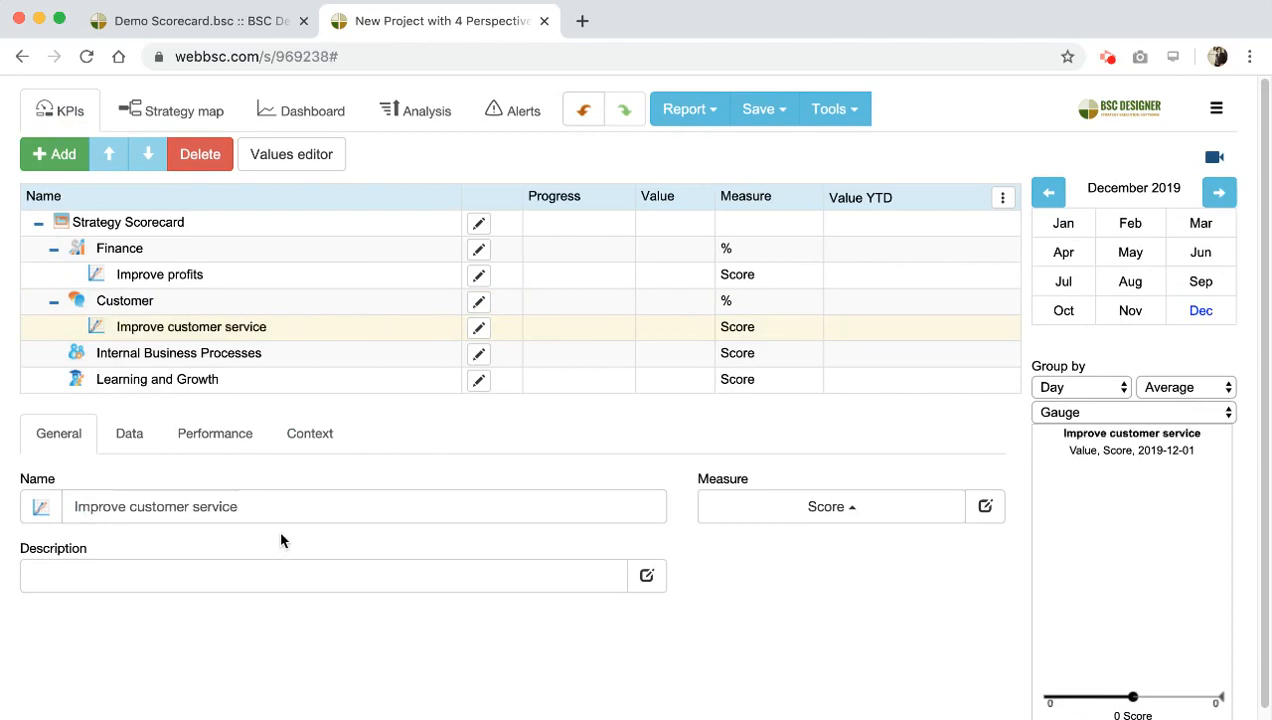
Step: Add a second item named "Improve product" under the Customer perspective
{"action": "left_click", "coordinate": [190, 302]}
{"action": "left_click", "coordinate": [57, 158]}
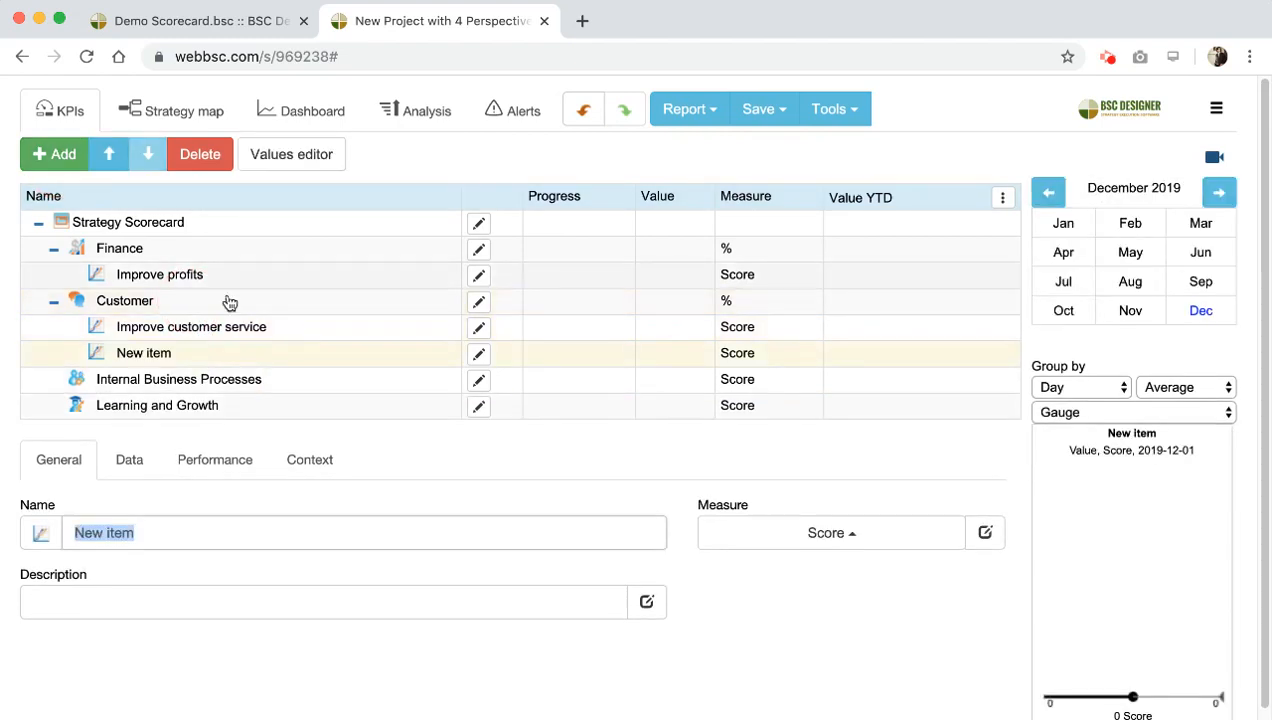
{"action": "type", "text": "Improve product"}
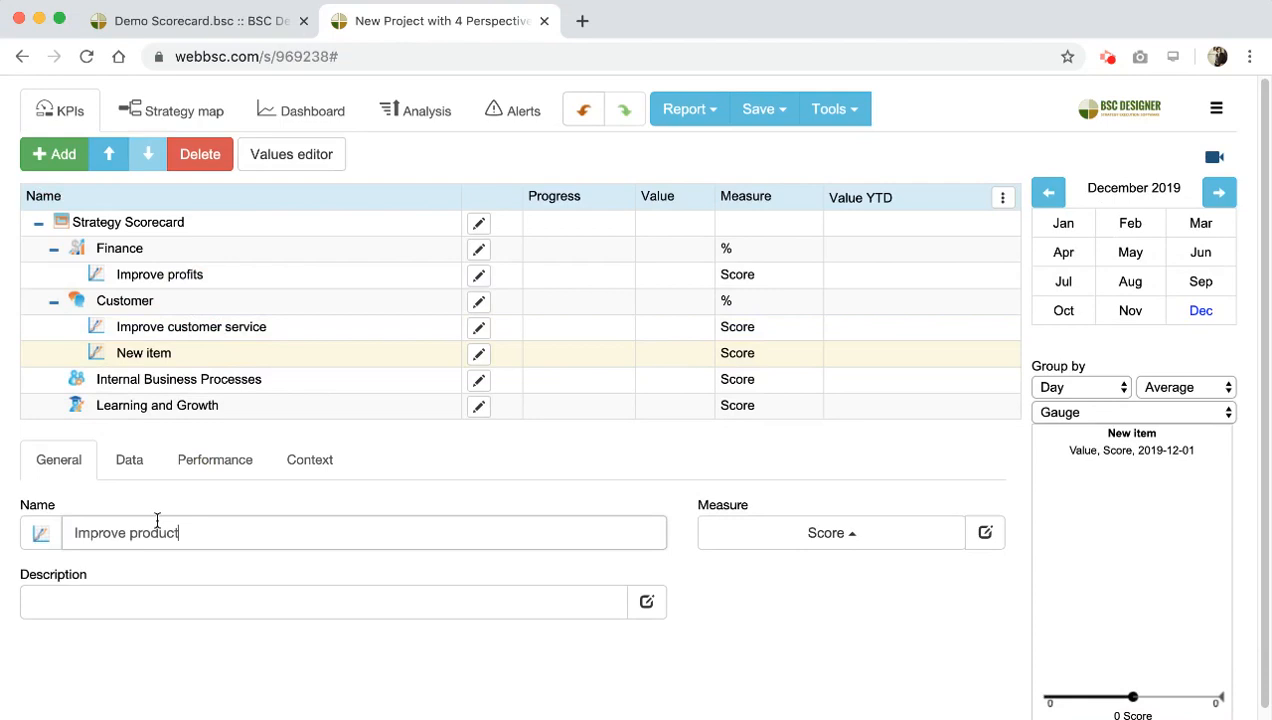
{"action": "left_click", "coordinate": [10, 540]}
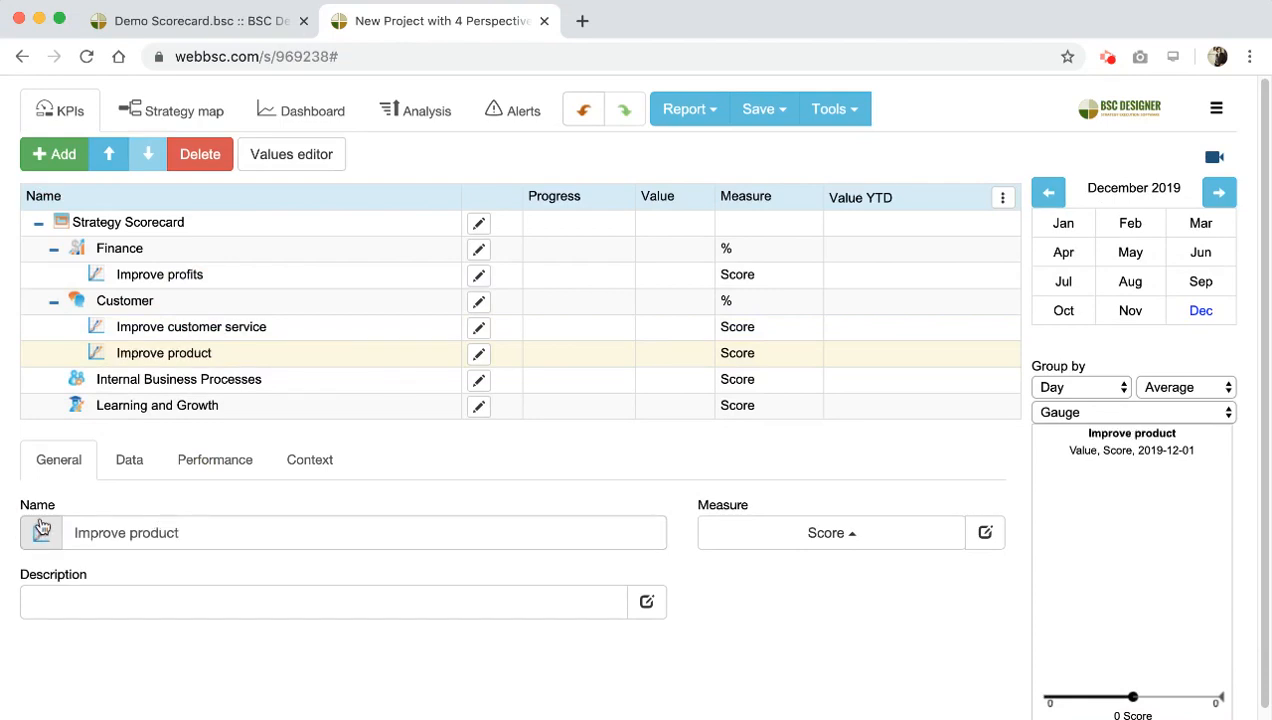
Step: Examine how the goals under Finance and Customer are laid out on the Balanced Scorecard strategy map
{"action": "left_click", "coordinate": [207, 113]}
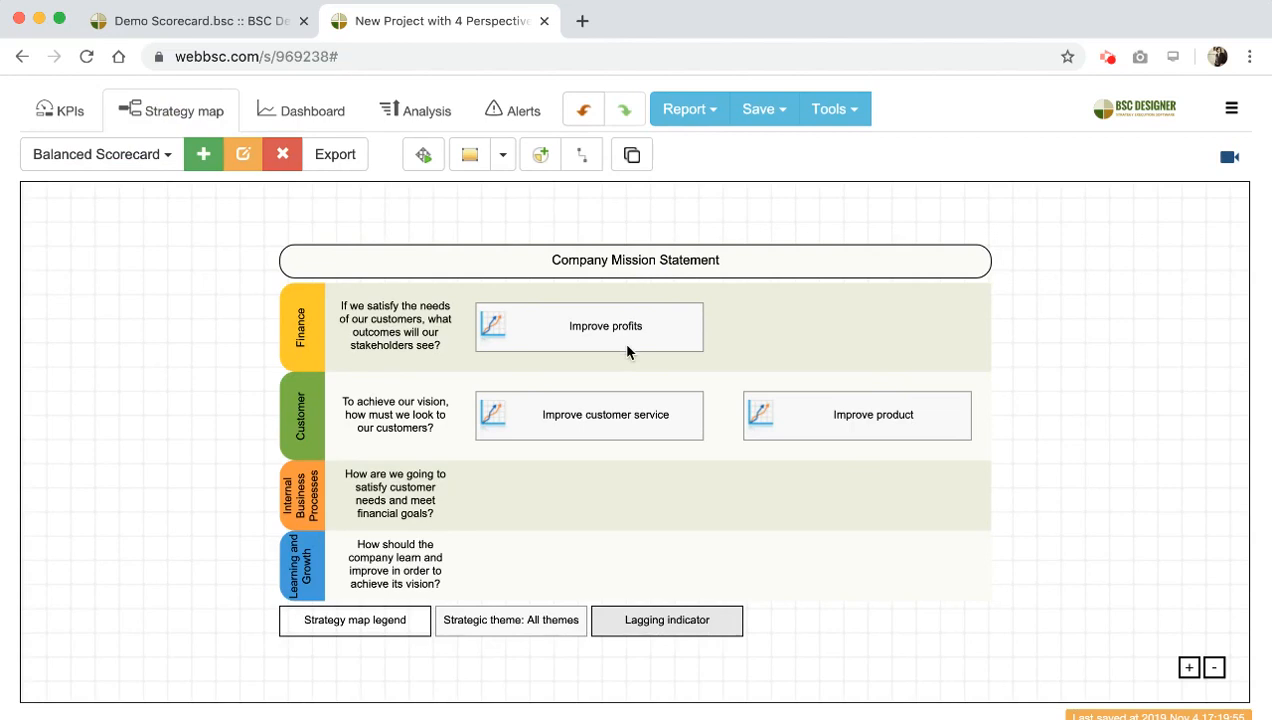
{"action": "left_click", "coordinate": [617, 407]}
{"action": "left_click", "coordinate": [763, 417]}
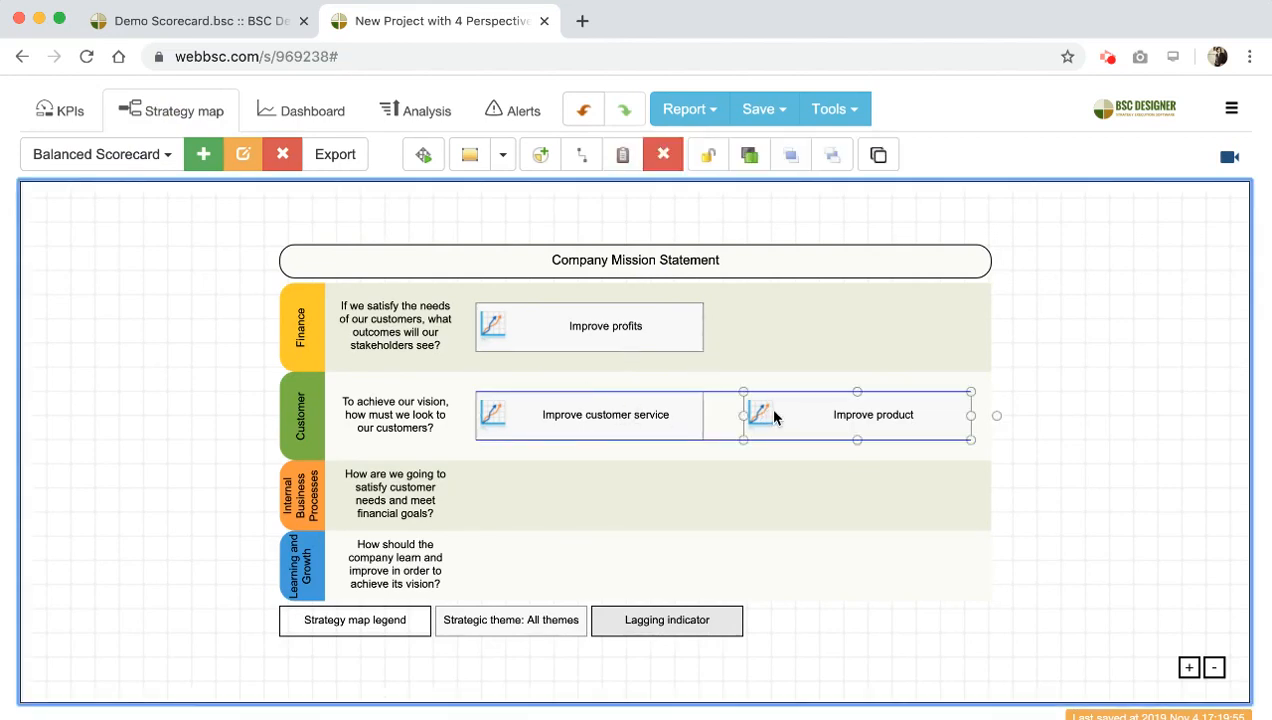
{"action": "left_click", "coordinate": [1076, 389]}
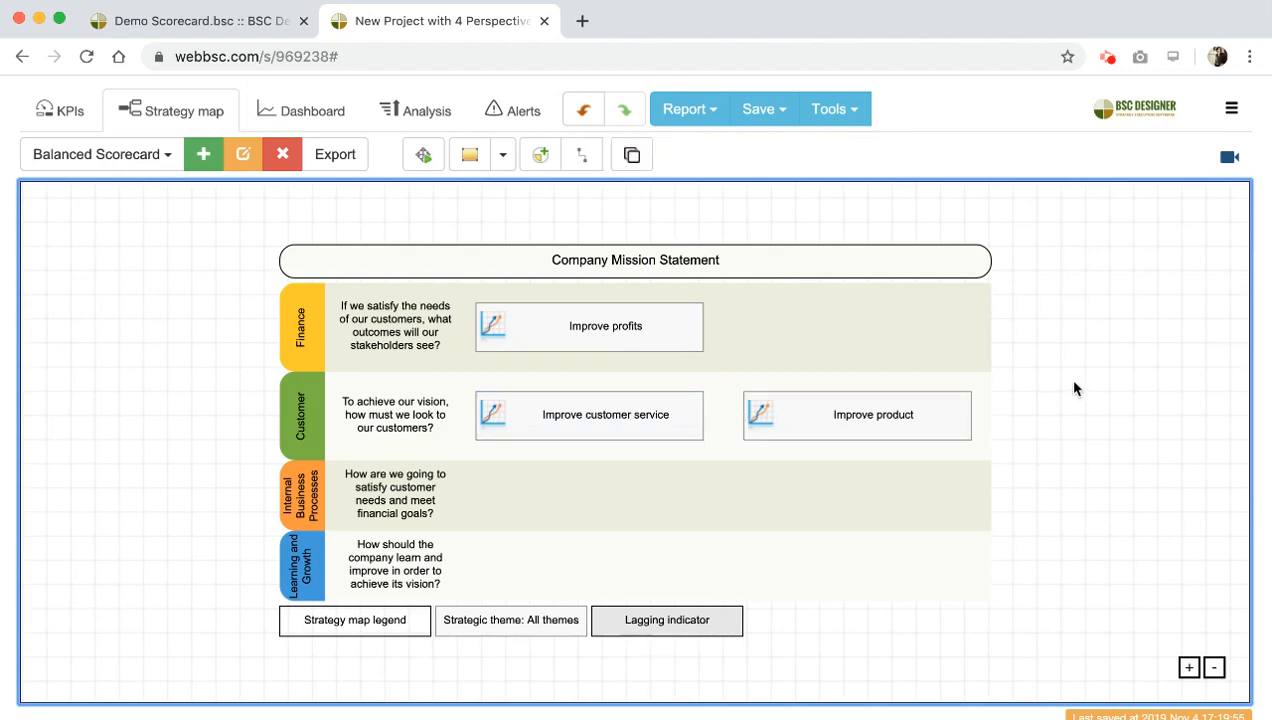
{"action": "left_click", "coordinate": [911, 155]}
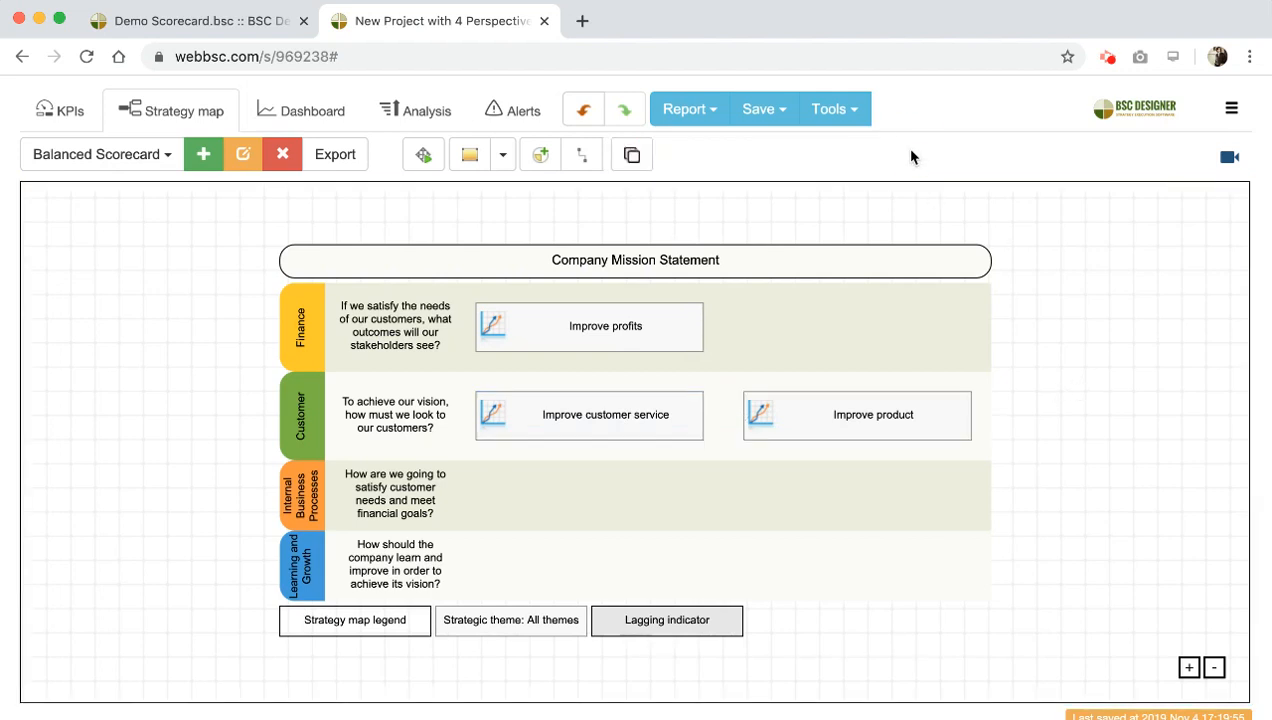
Step: Return to the KPI tree and add an indicator named "Product quality" under the "Improve product" goal
{"action": "left_click", "coordinate": [62, 112]}
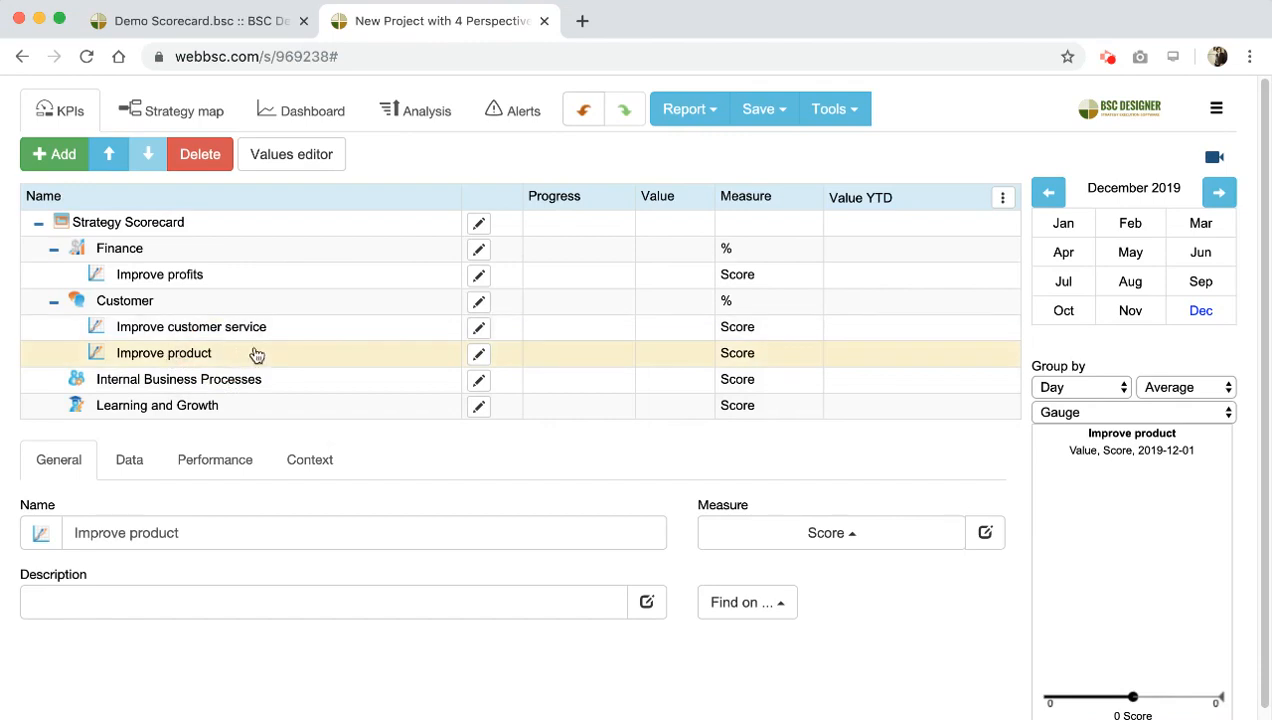
{"action": "left_click", "coordinate": [64, 155]}
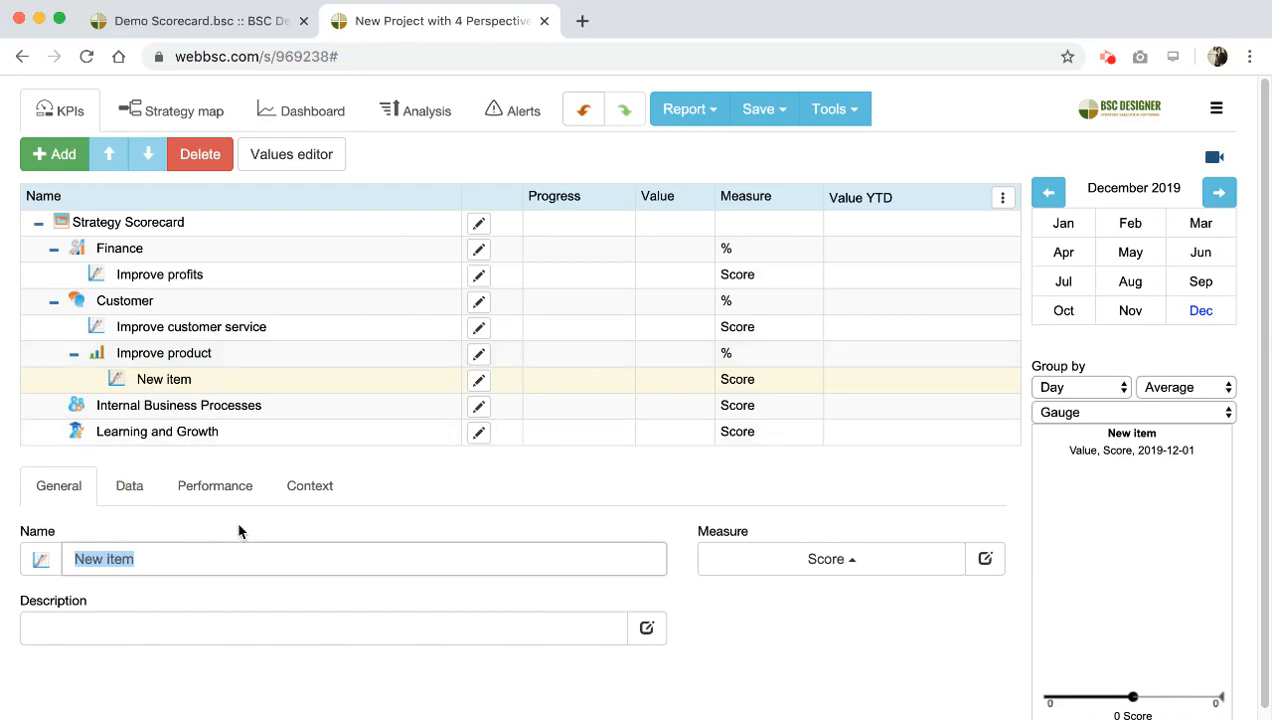
{"action": "type", "text": "Product quality"}
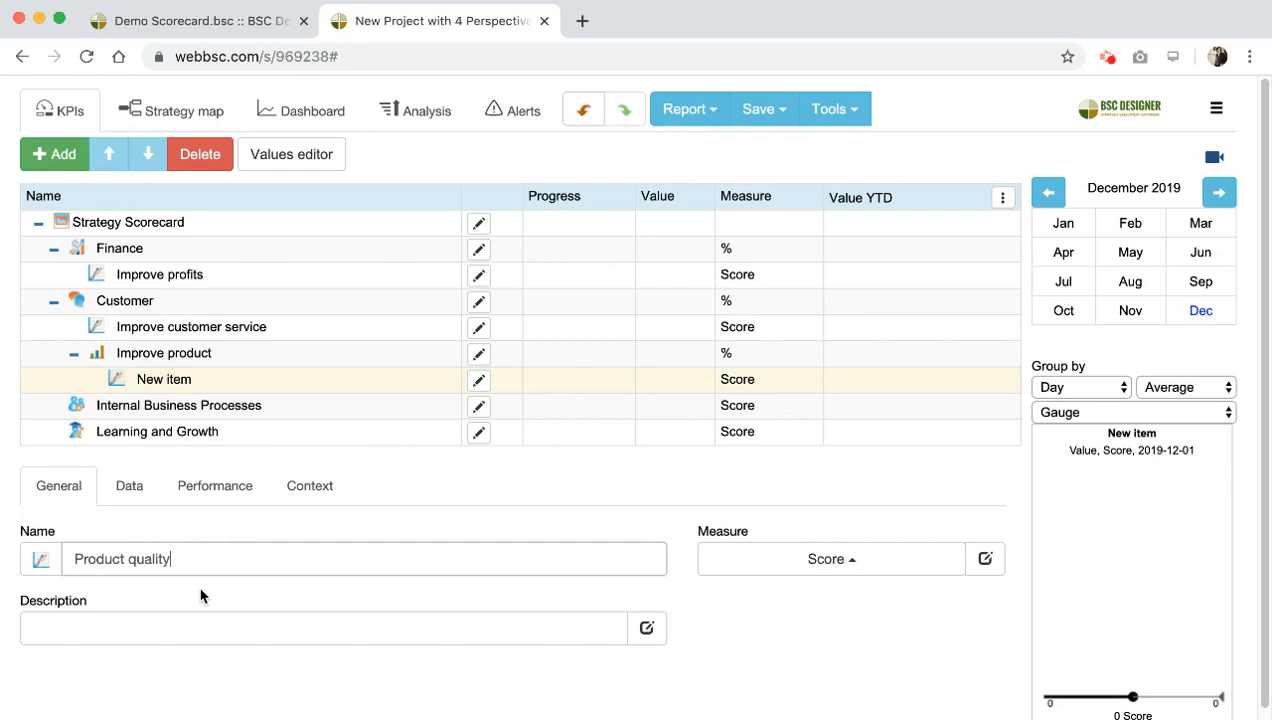
{"action": "key", "text": "Return"}
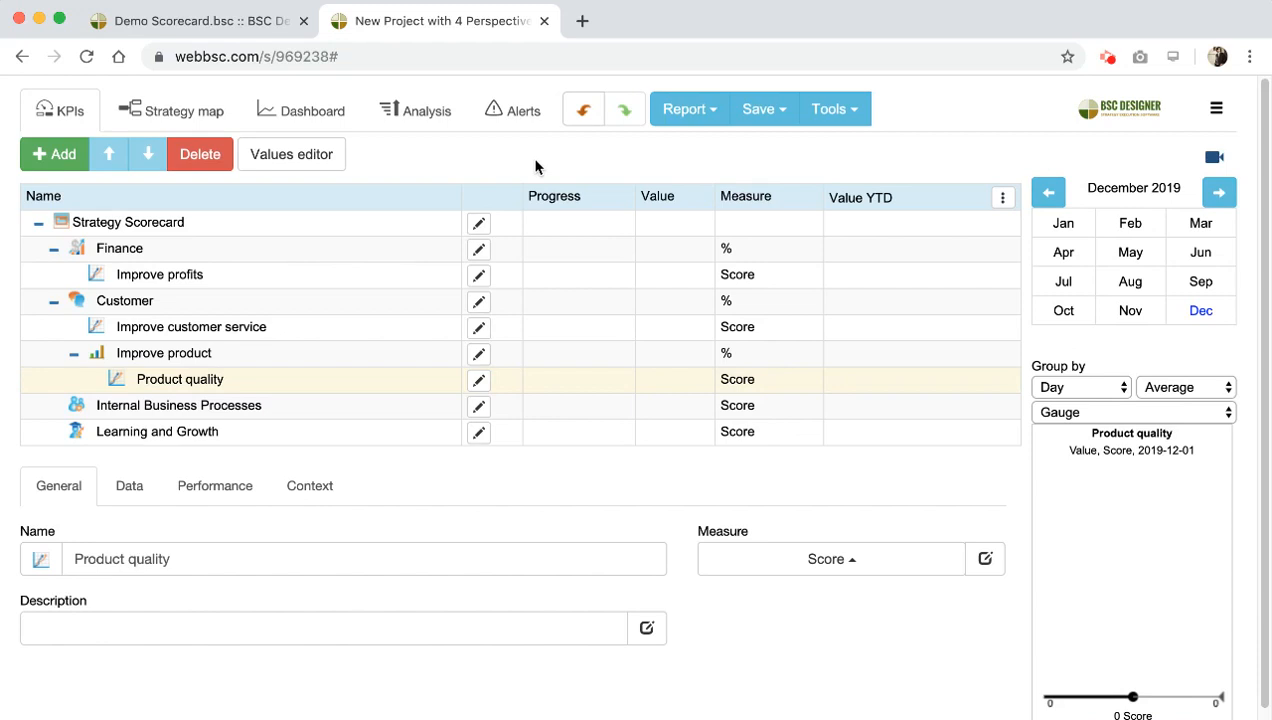
Step: Give the Product quality indicator the description "Make product easier to get started for new users."
{"action": "left_click", "coordinate": [209, 631]}
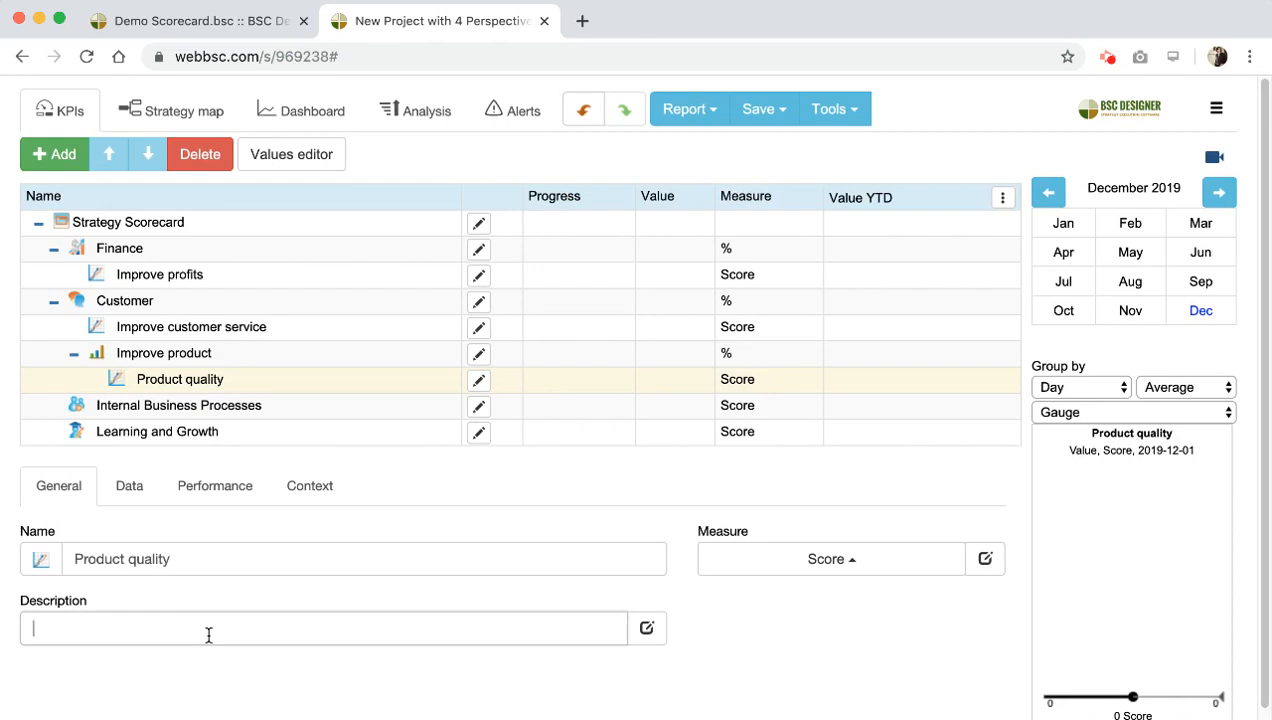
{"action": "type", "text": "Make product easier to get started for new users."}
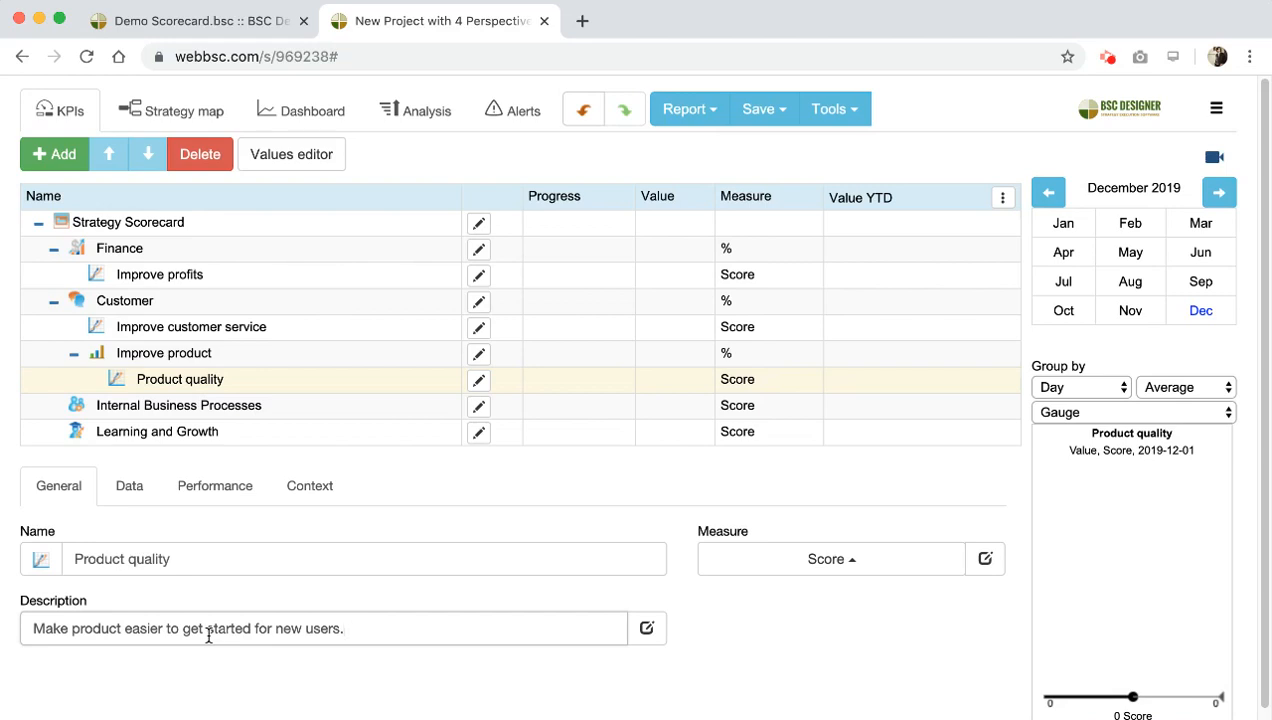
{"action": "left_click", "coordinate": [6, 307]}
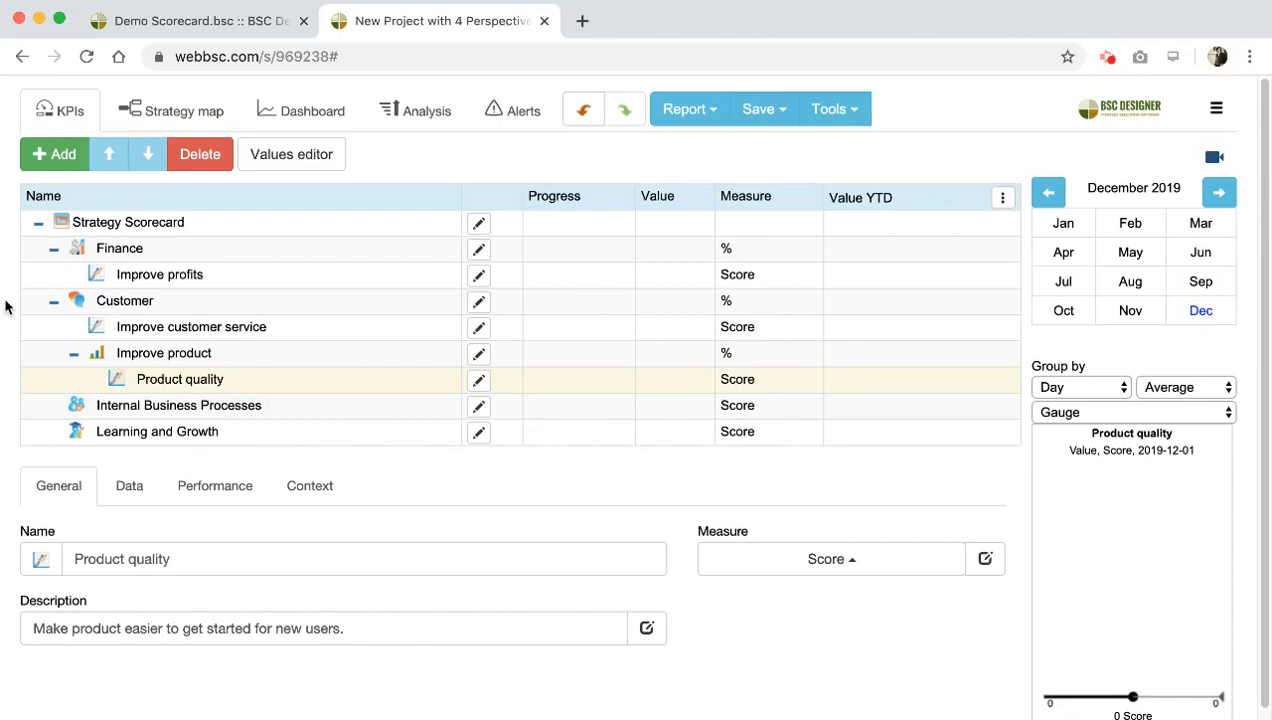
Step: Review the available measures and set the Product quality indicator's measure to %
{"action": "left_click", "coordinate": [852, 563]}
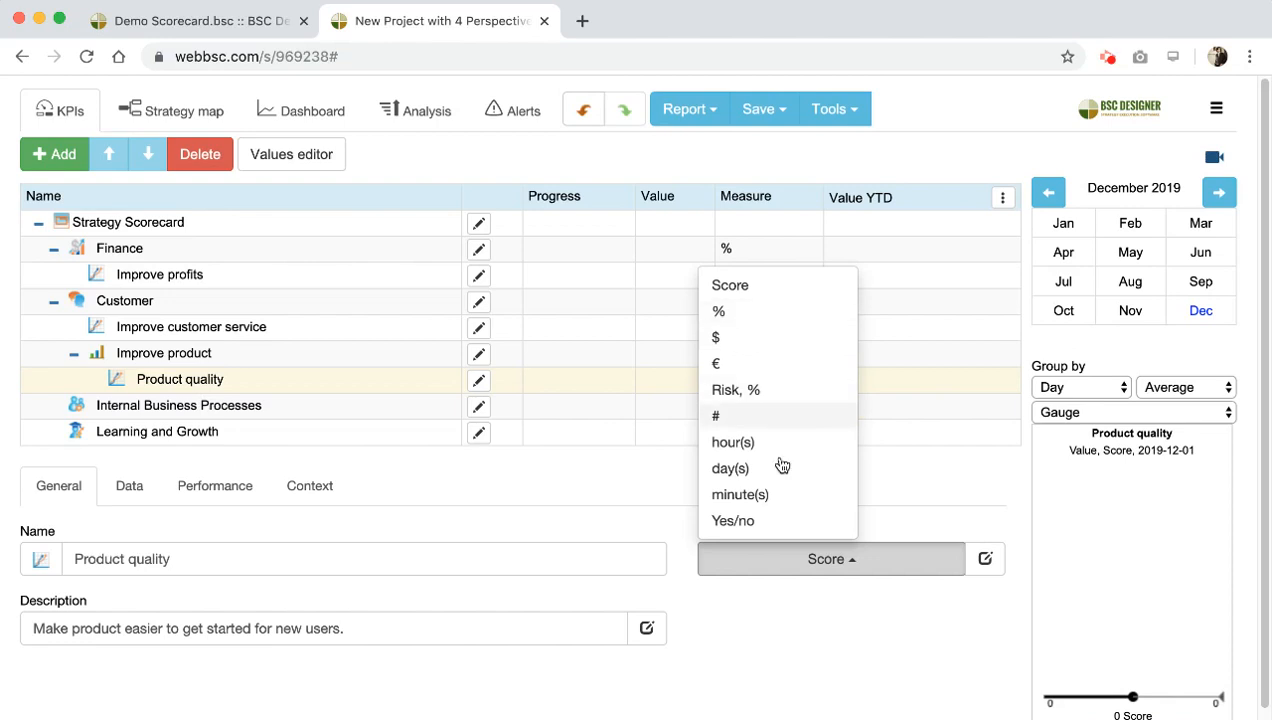
{"action": "left_click", "coordinate": [843, 630]}
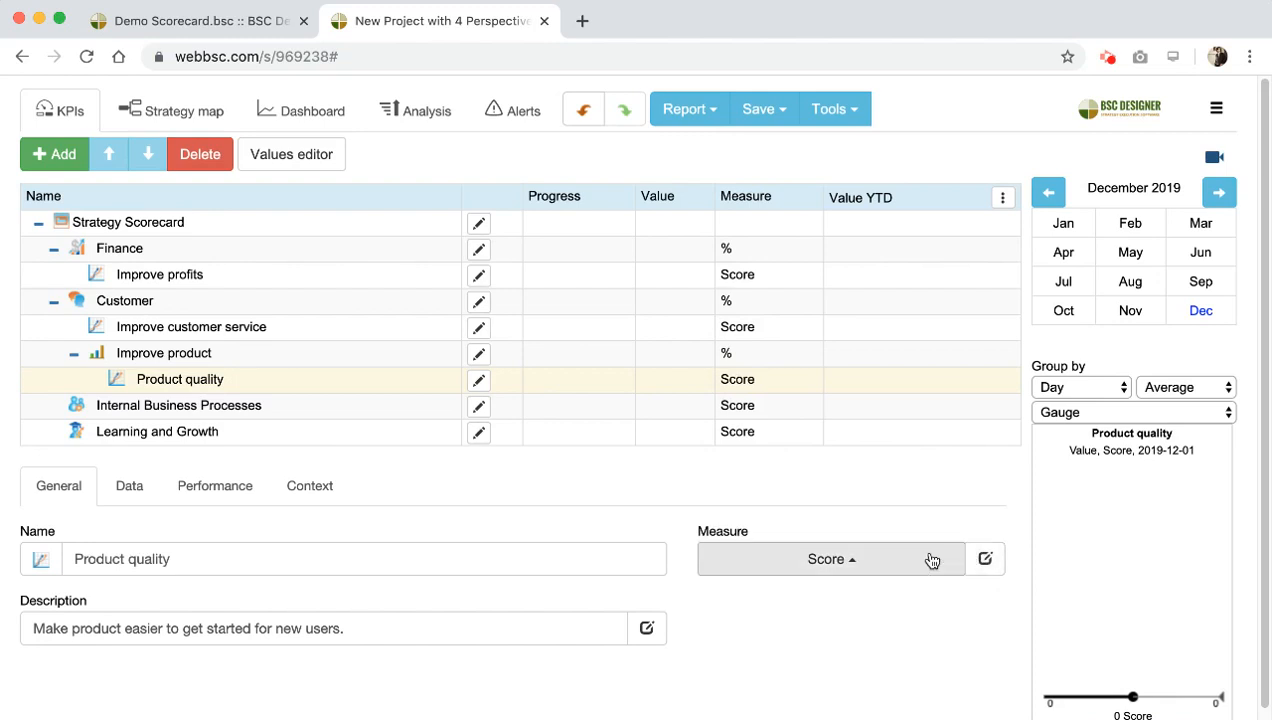
{"action": "left_click", "coordinate": [888, 566]}
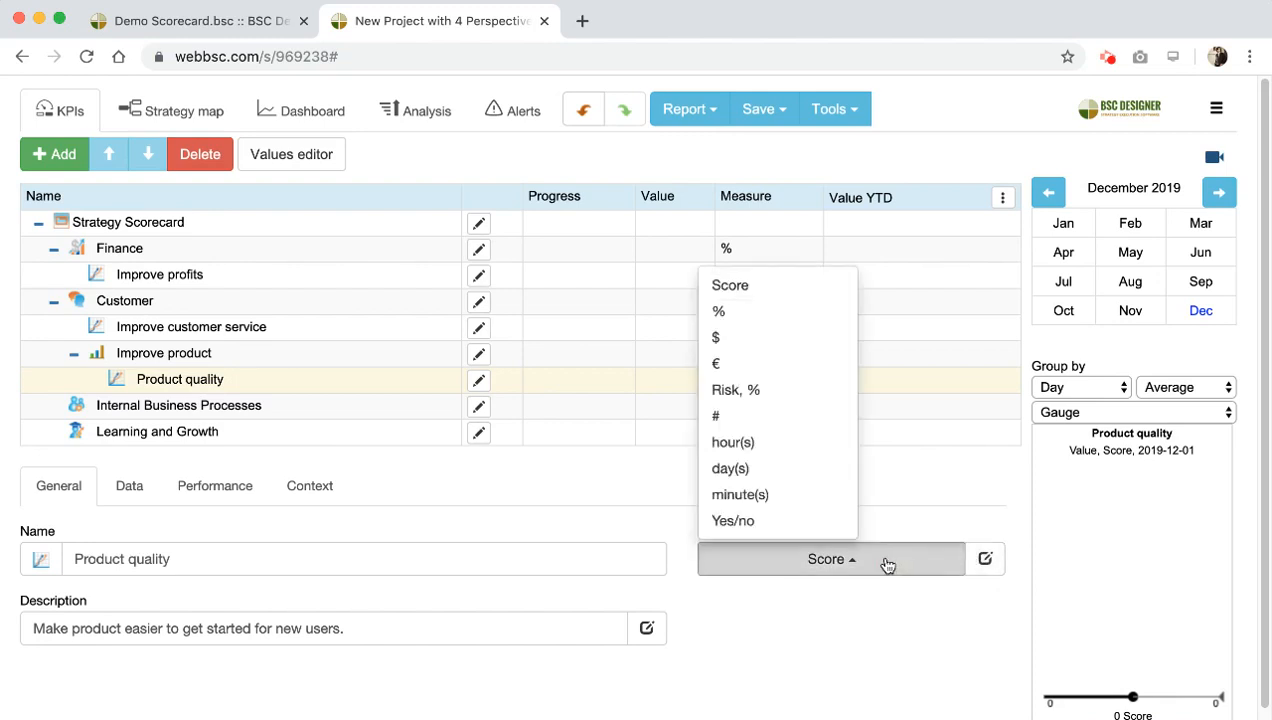
{"action": "left_click", "coordinate": [753, 320]}
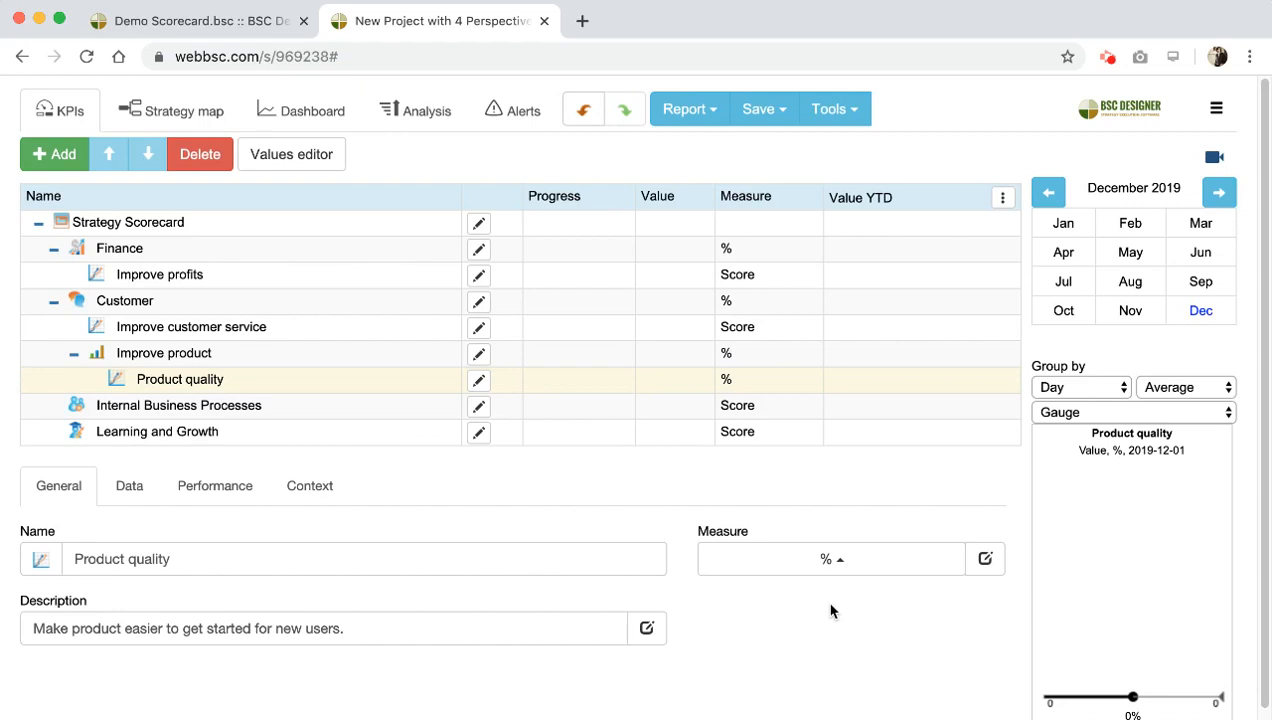
Step: Show the data settings of the Product quality indicator and set its baseline to 65
{"action": "left_click", "coordinate": [112, 489]}
{"action": "left_click", "coordinate": [406, 618]}
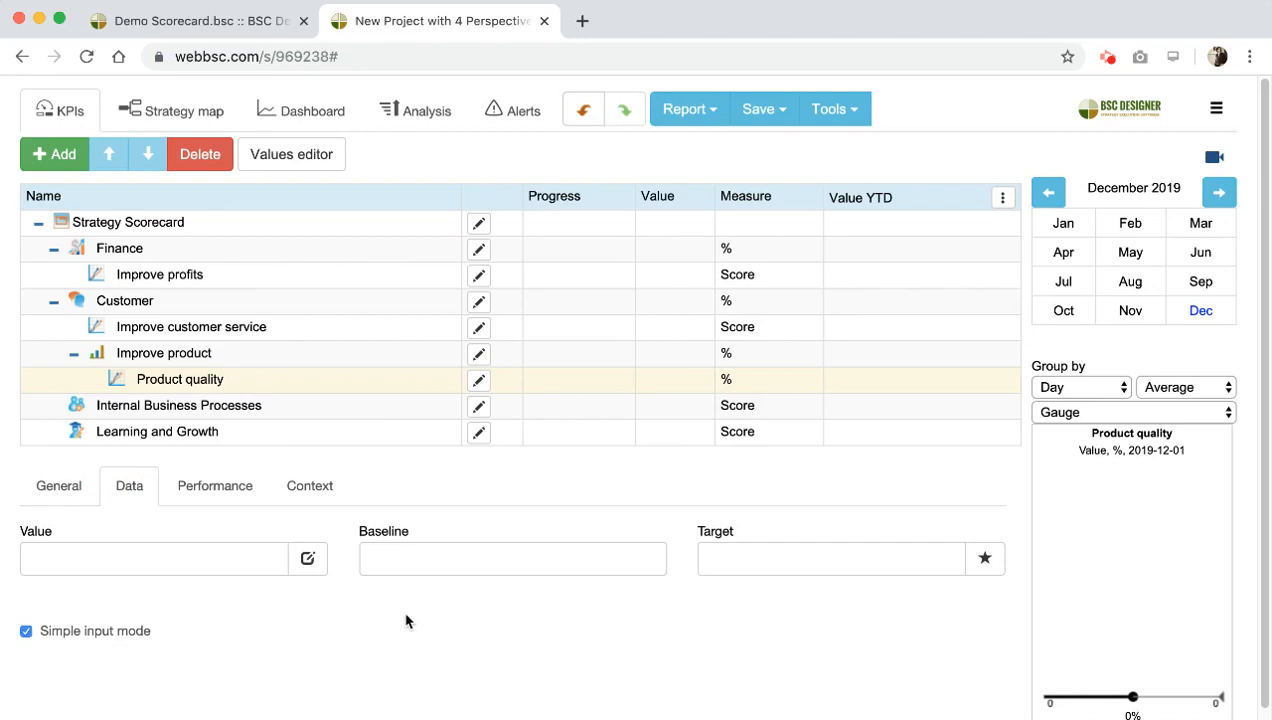
{"action": "left_click", "coordinate": [412, 525]}
{"action": "left_click", "coordinate": [711, 528]}
{"action": "left_click", "coordinate": [136, 566]}
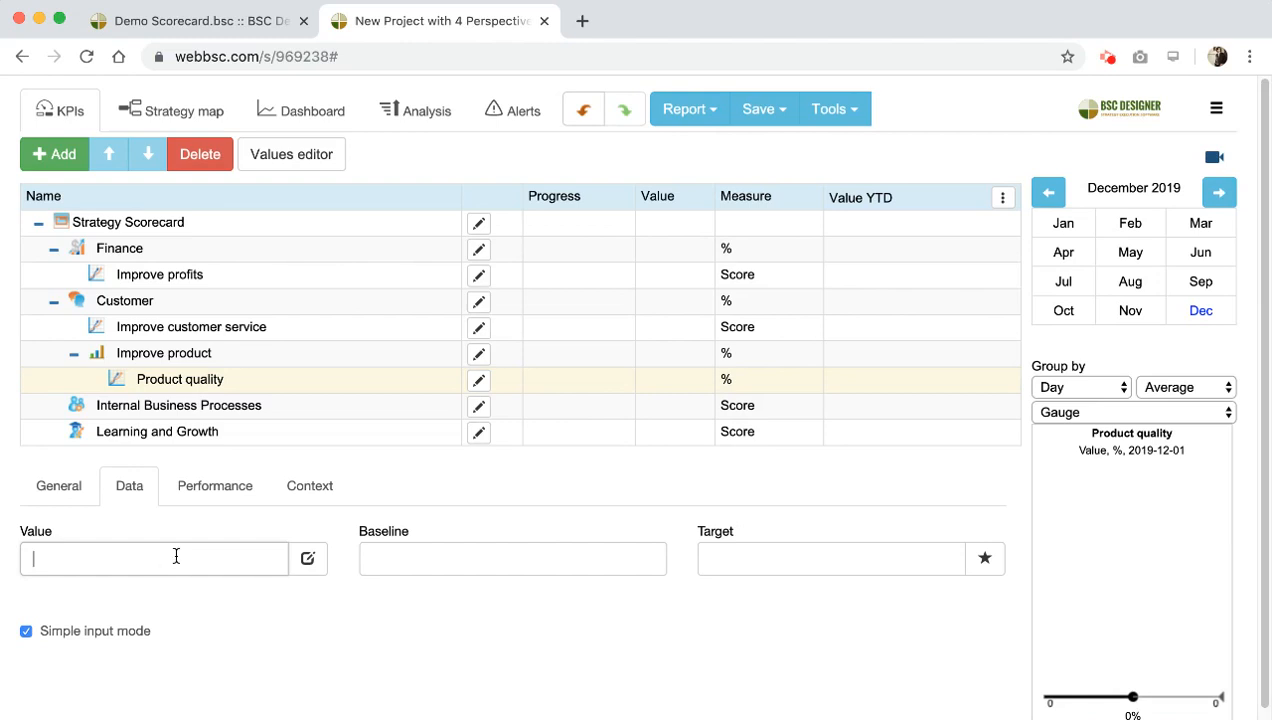
{"action": "left_click", "coordinate": [381, 557]}
{"action": "type", "text": "65"}
{"action": "left_click", "coordinate": [486, 616]}
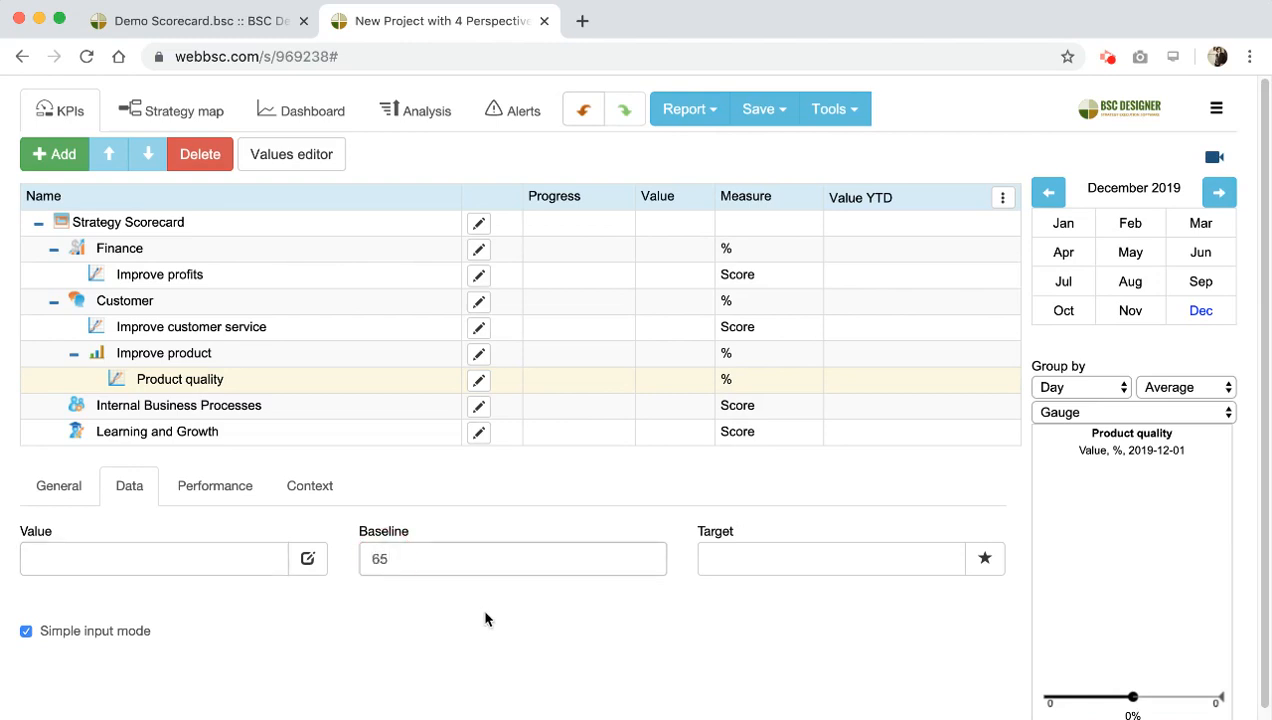
Step: Set the Product quality indicator's current value to 70 and its target to 90
{"action": "left_click", "coordinate": [238, 565]}
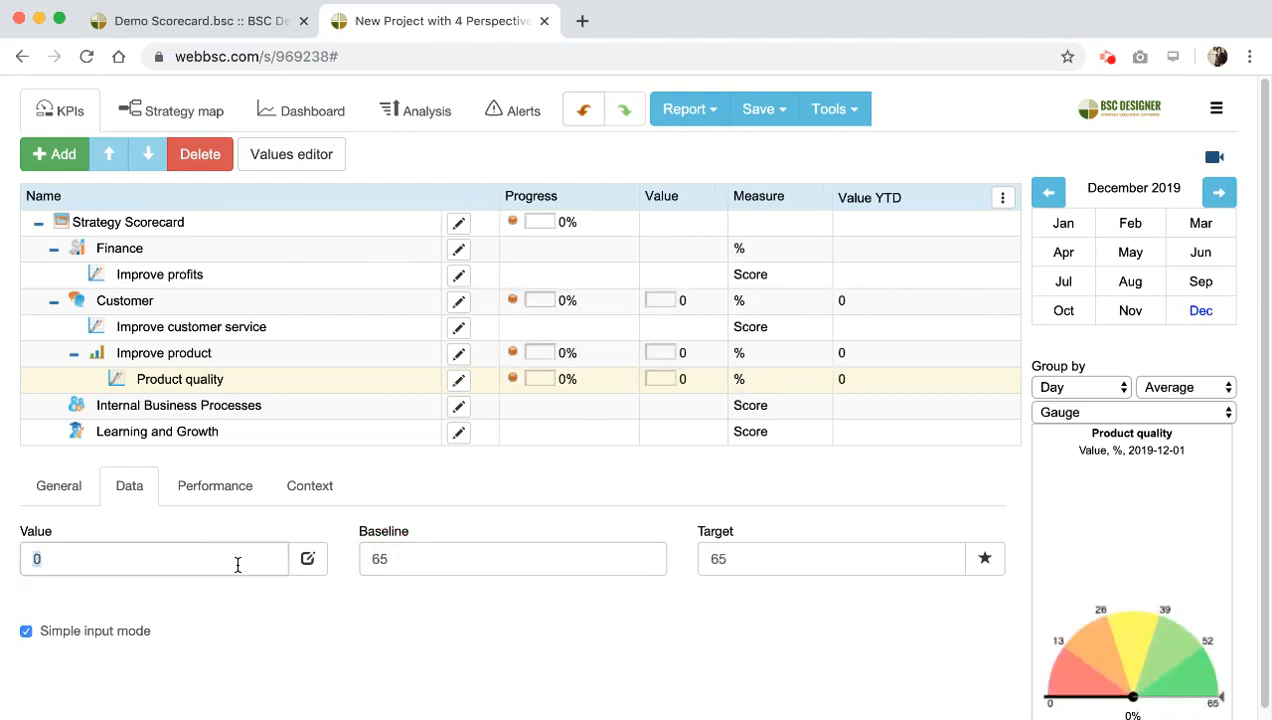
{"action": "type", "text": "70"}
{"action": "key", "text": "Return"}
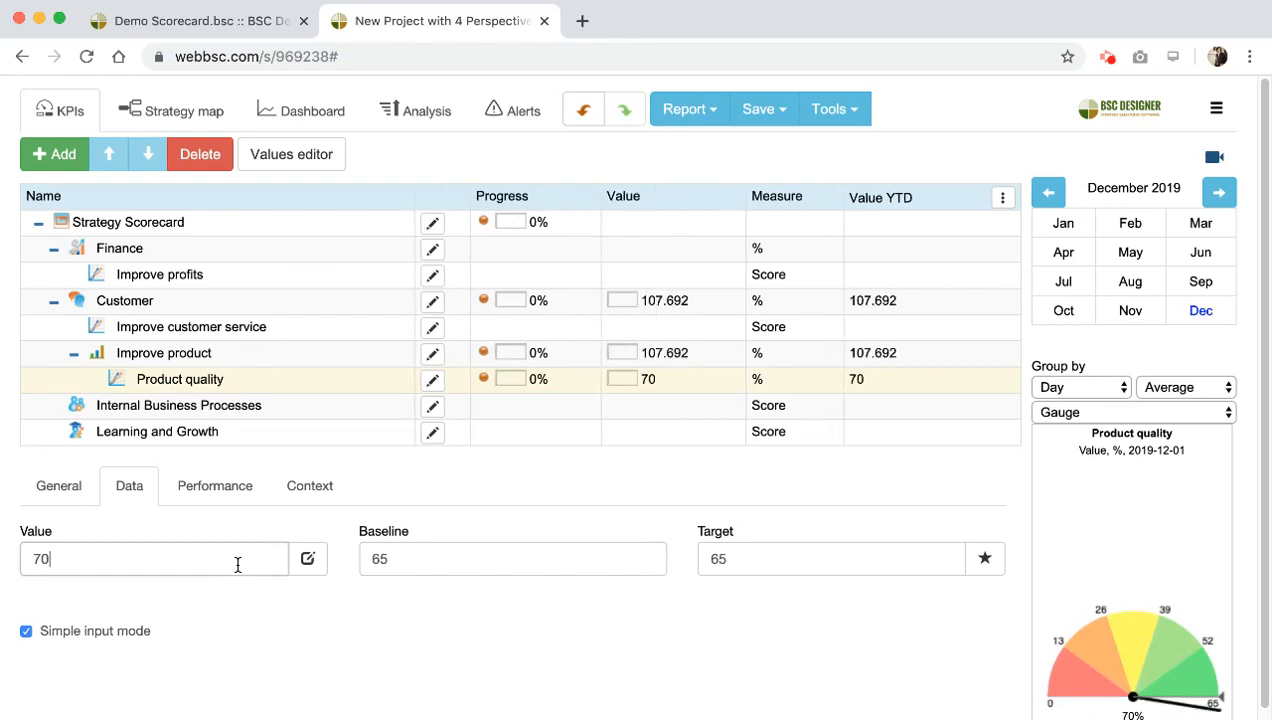
{"action": "left_click", "coordinate": [800, 565]}
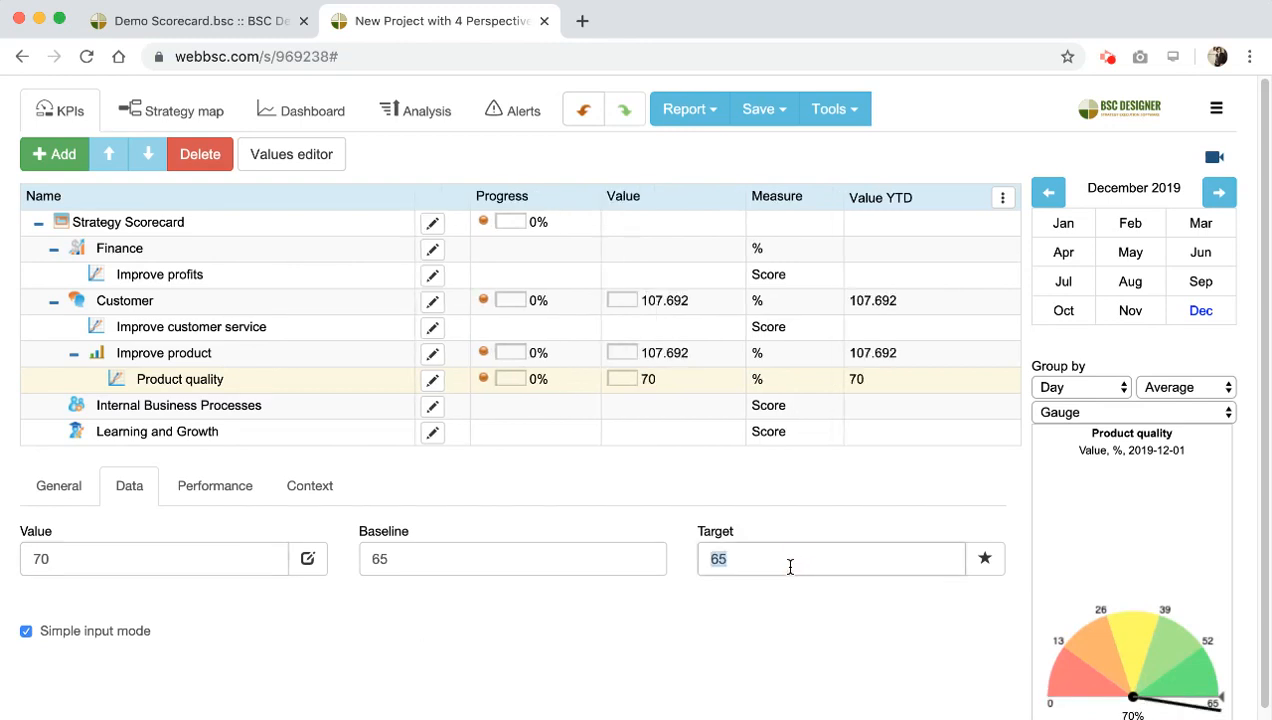
{"action": "type", "text": "90"}
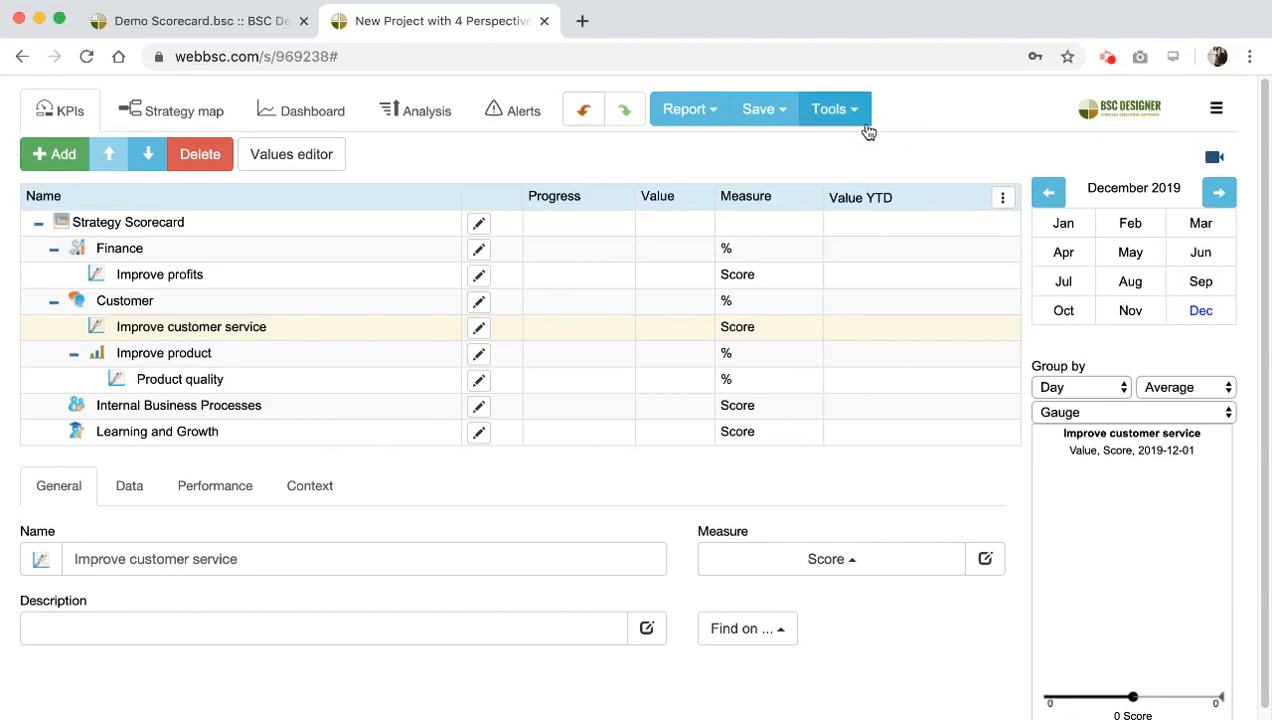
Step: Start importing indicator values from an MS Excel document, upload the spreadsheet file, and continue with Sheet1 to the column mapping
{"action": "left_click", "coordinate": [864, 110]}
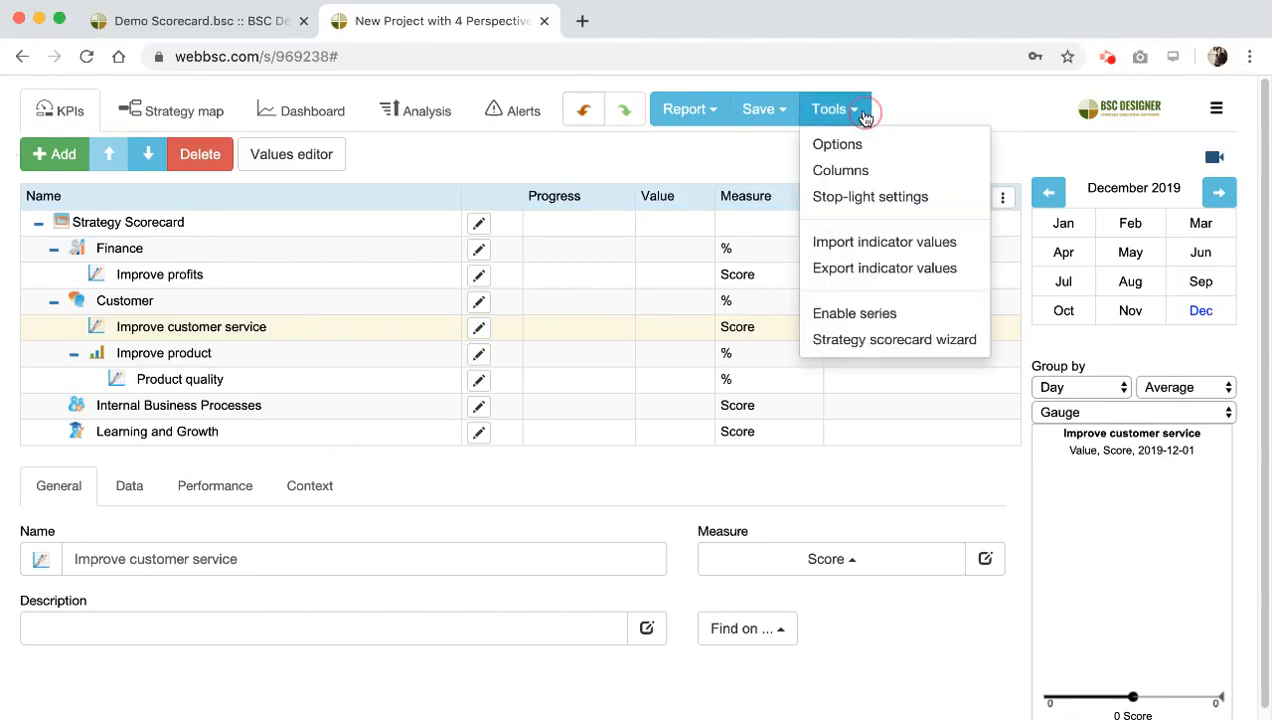
{"action": "left_click", "coordinate": [924, 252]}
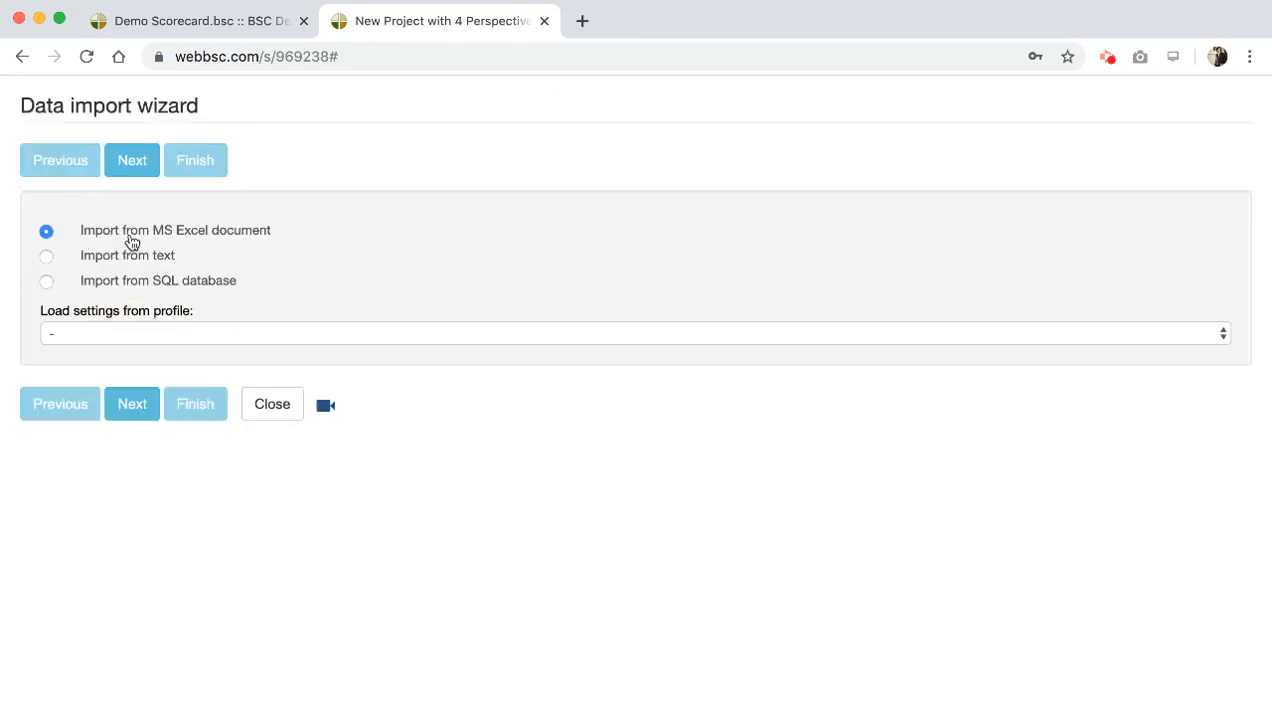
{"action": "left_click", "coordinate": [141, 406]}
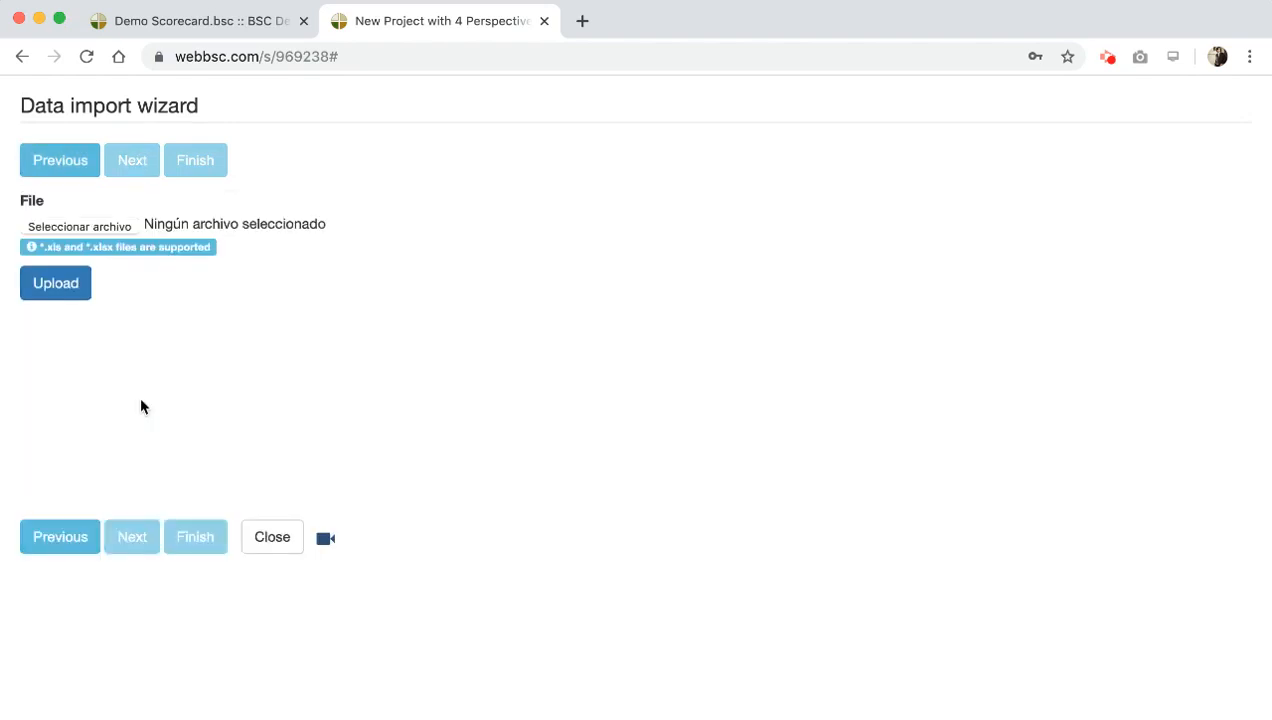
{"action": "left_click", "coordinate": [109, 234]}
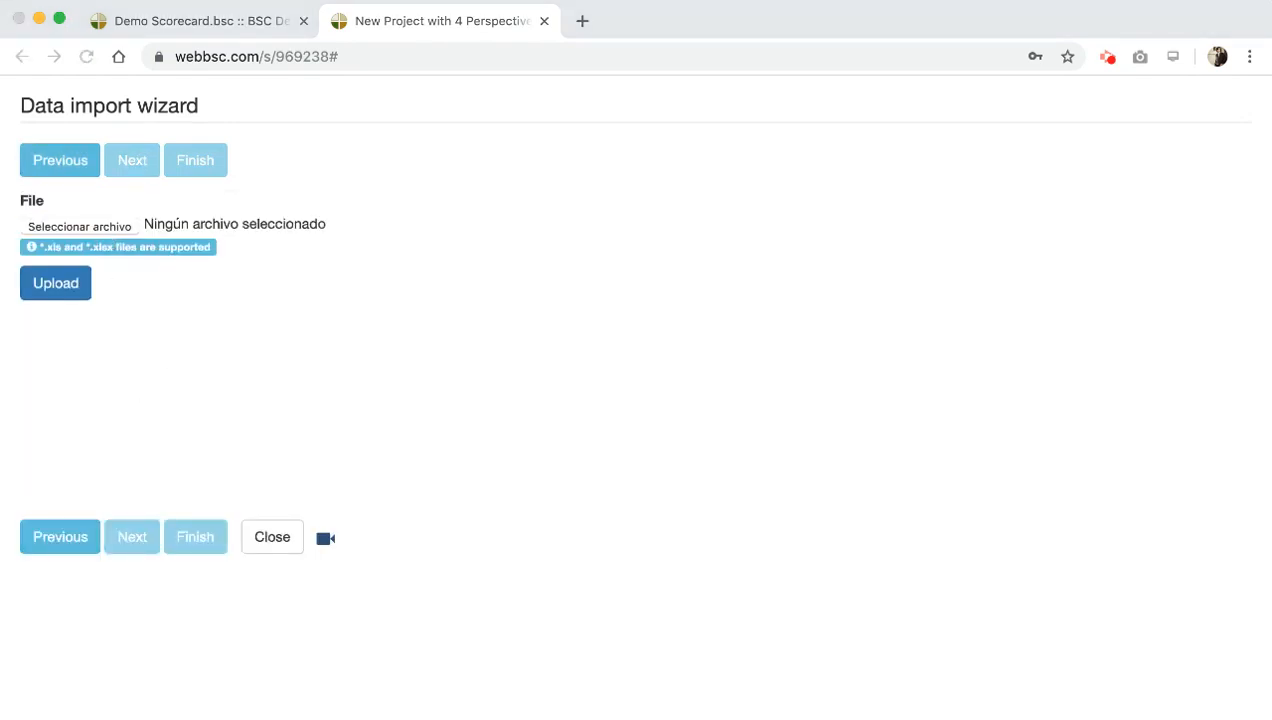
{"action": "left_click", "coordinate": [61, 285]}
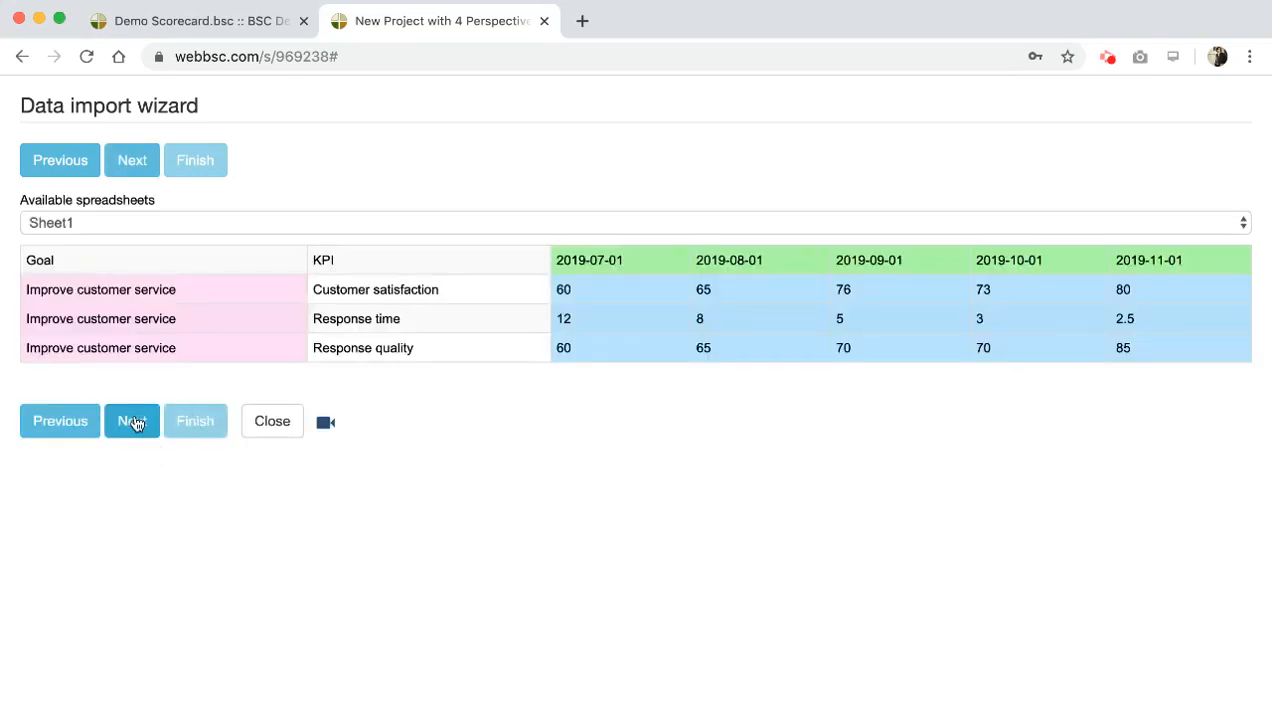
{"action": "left_click", "coordinate": [137, 423]}
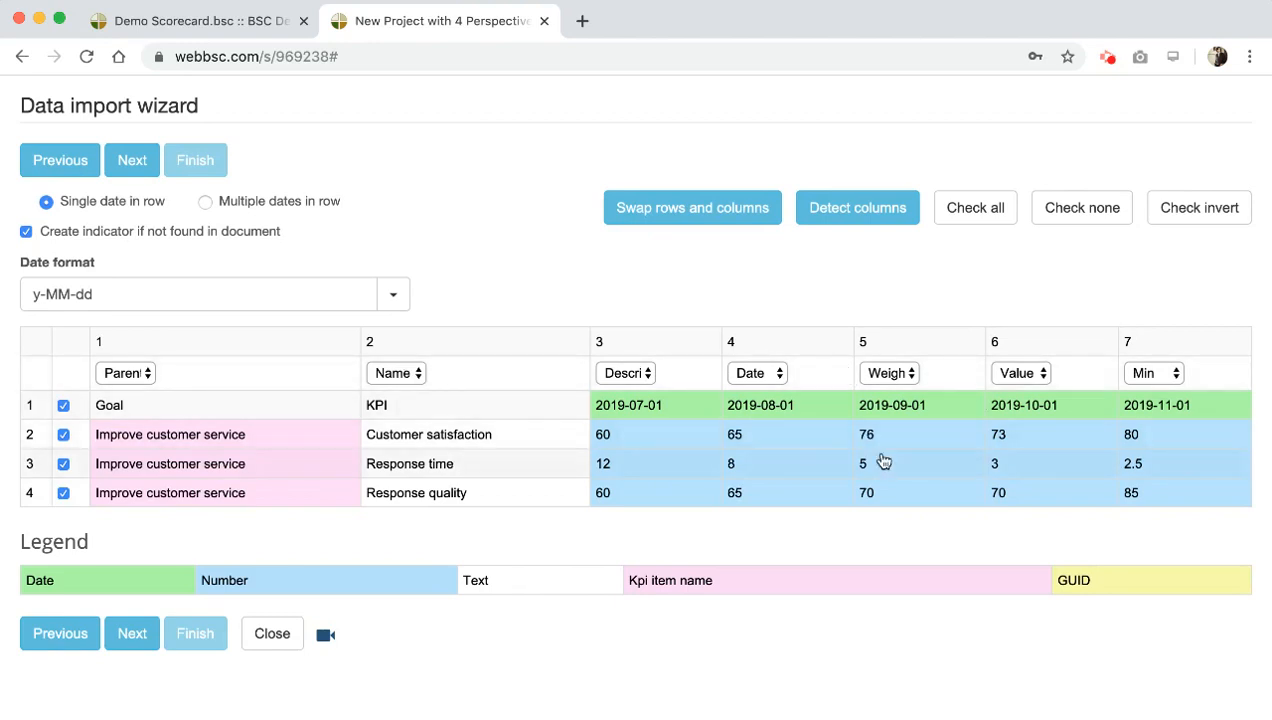
Step: Treat the spreadsheet as having multiple dates in a row and finish the import of the indicator values
{"action": "left_click", "coordinate": [206, 203]}
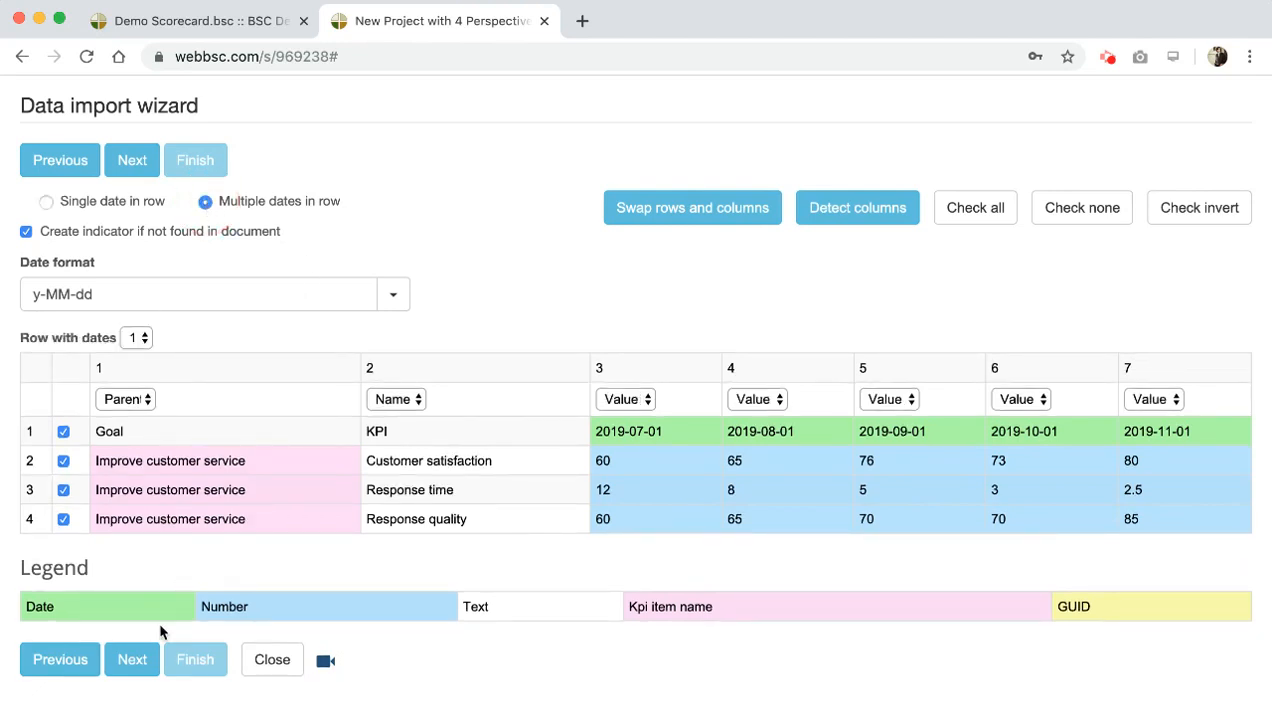
{"action": "left_click", "coordinate": [132, 660]}
{"action": "scroll", "coordinate": [141, 664], "scroll_direction": "down", "scroll_amount": 2}
{"action": "left_click", "coordinate": [133, 698]}
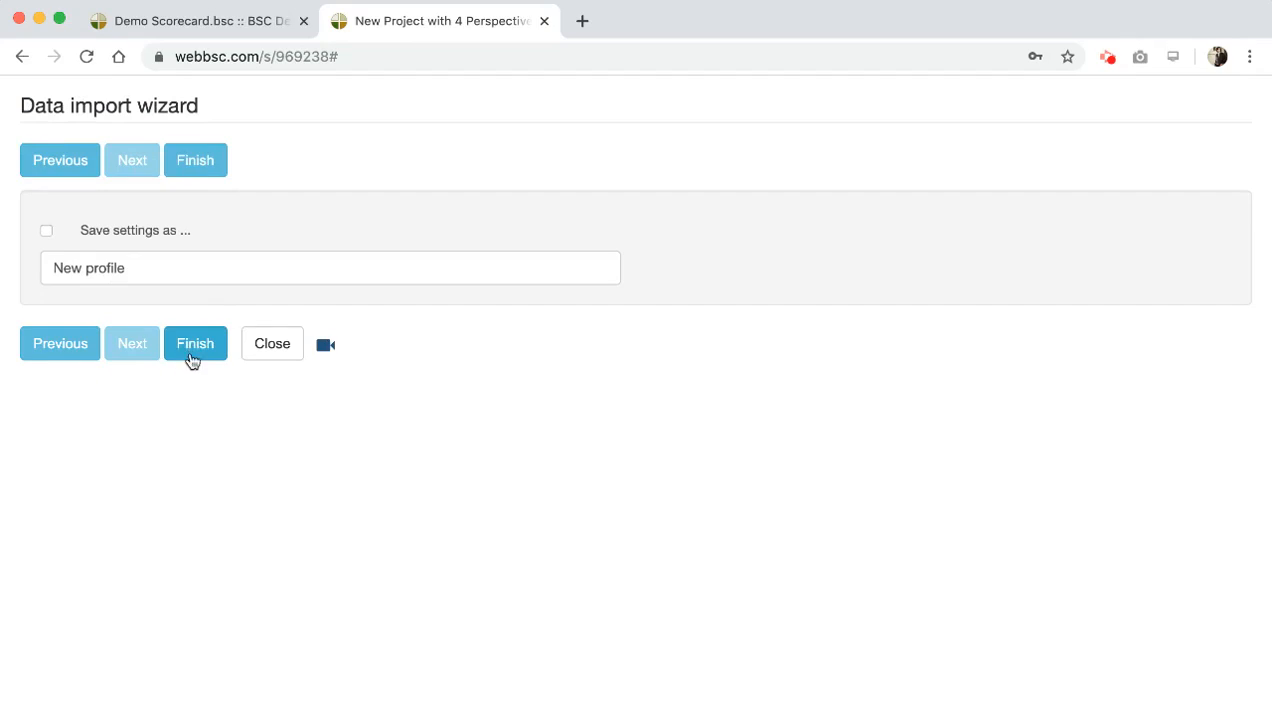
{"action": "left_click", "coordinate": [191, 360]}
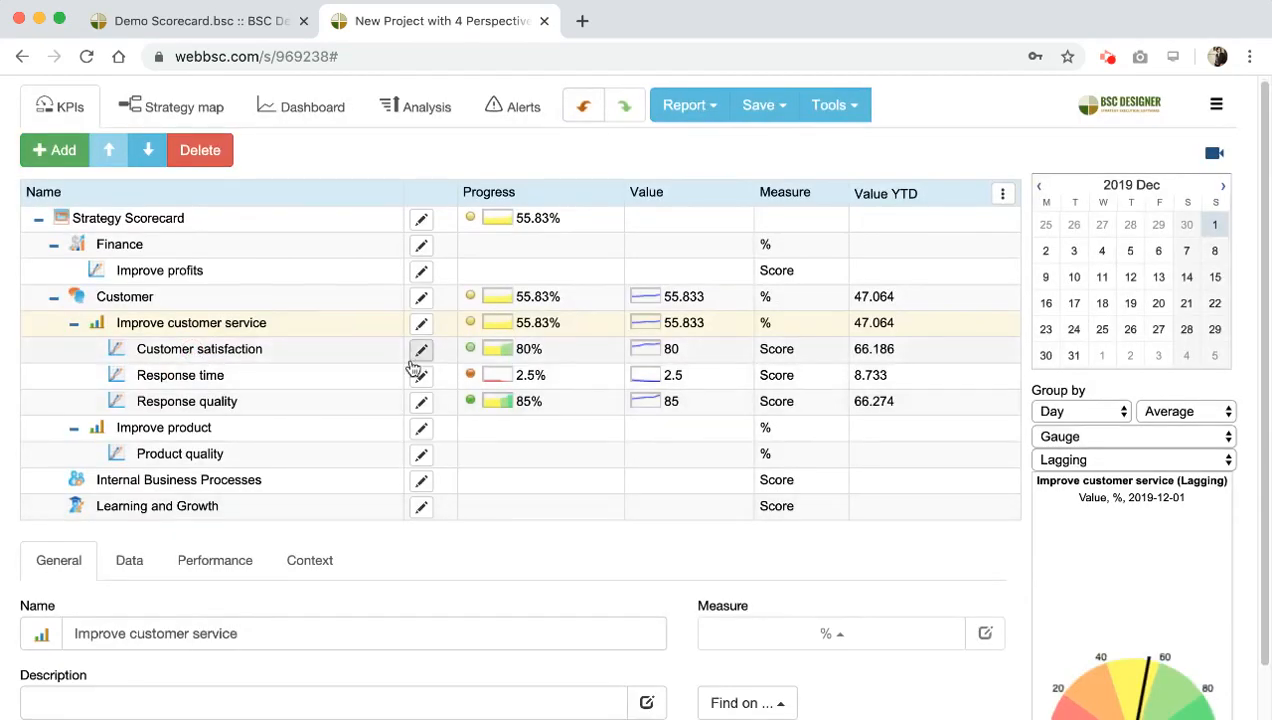
Step: Check the imported data of the Customer satisfaction indicator and view the available import and export tools
{"action": "left_click", "coordinate": [338, 352]}
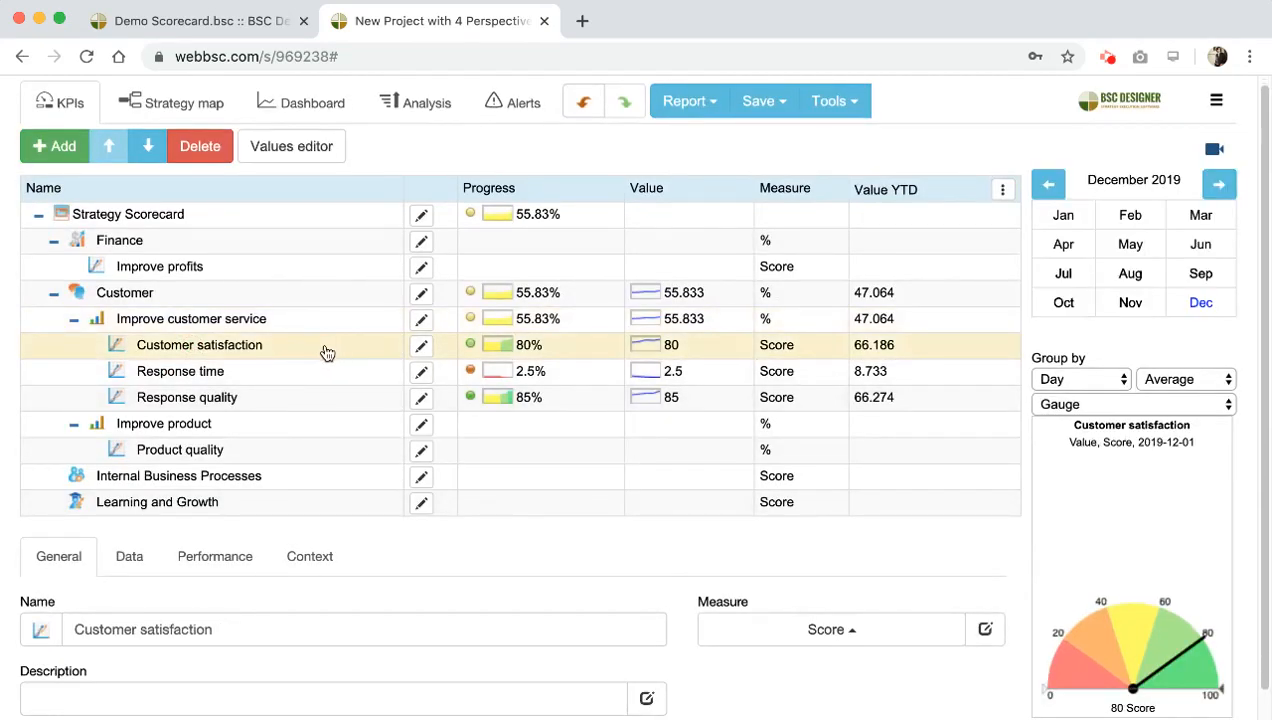
{"action": "scroll", "coordinate": [327, 353], "scroll_direction": "down", "scroll_amount": 1}
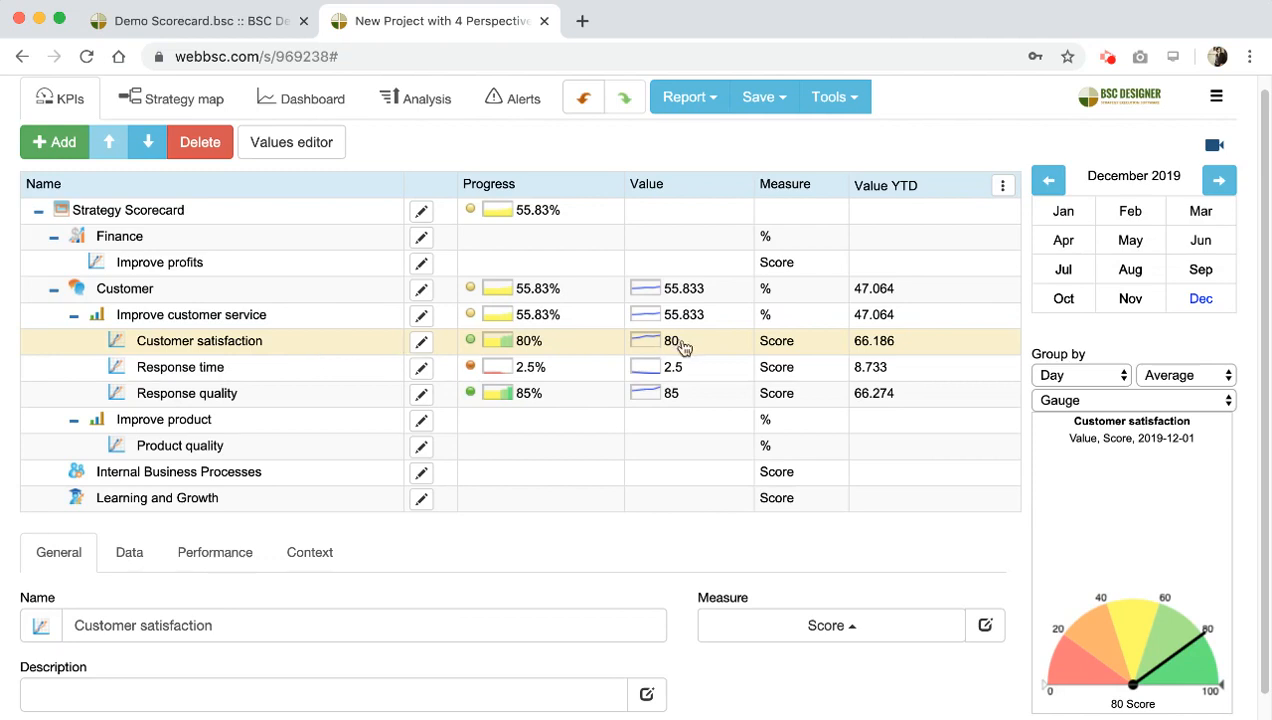
{"action": "left_click", "coordinate": [843, 100]}
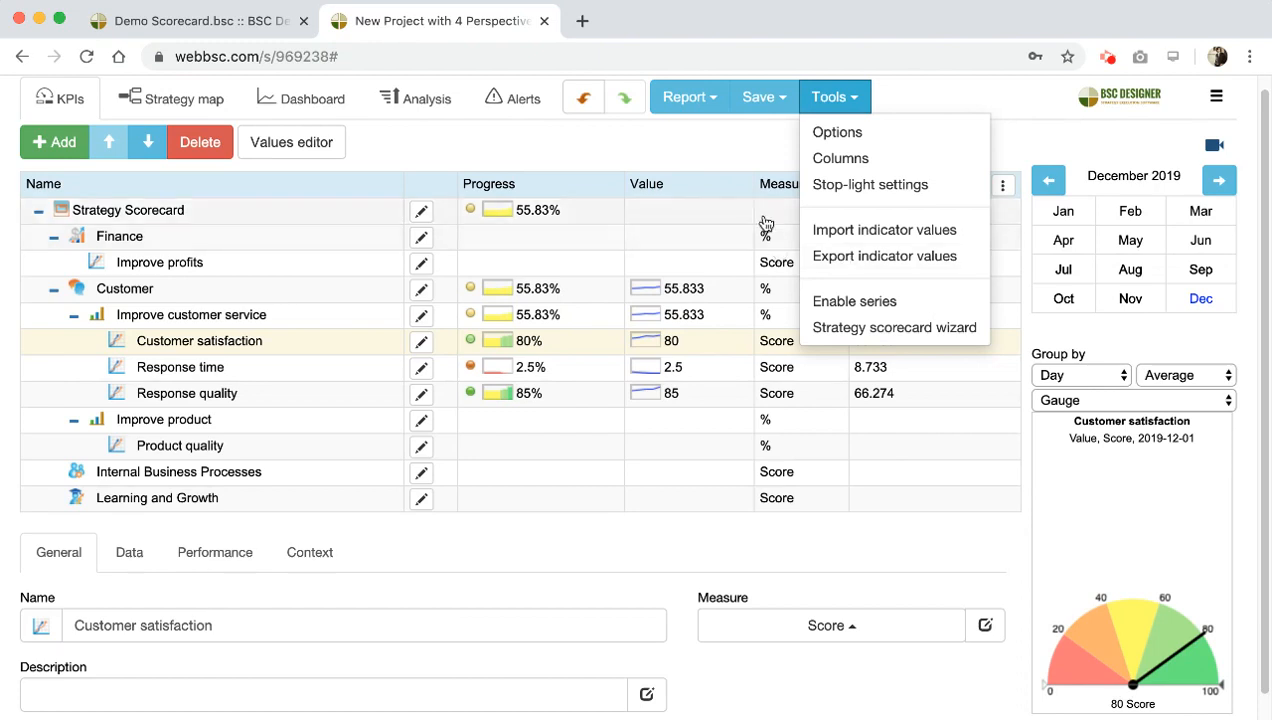
{"action": "left_click", "coordinate": [725, 163]}
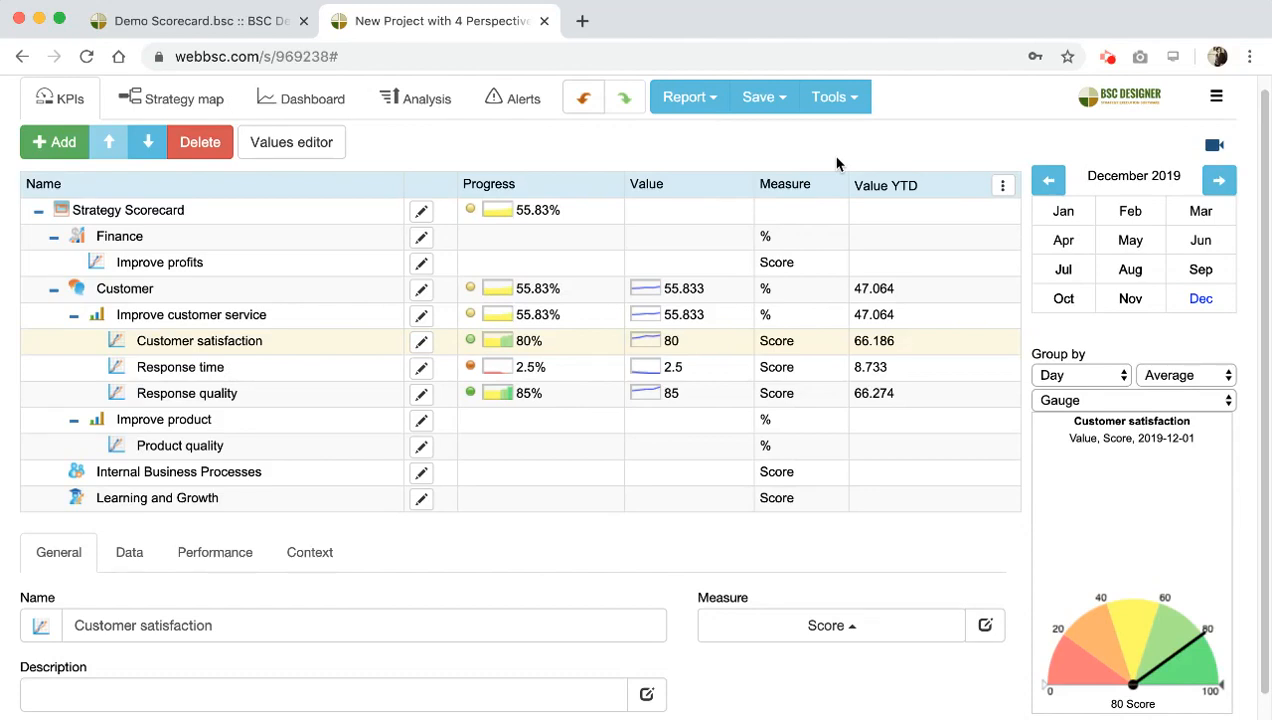
Step: Show the context settings of the Customer satisfaction and Response time indicators
{"action": "left_click", "coordinate": [284, 344]}
{"action": "left_click", "coordinate": [330, 551]}
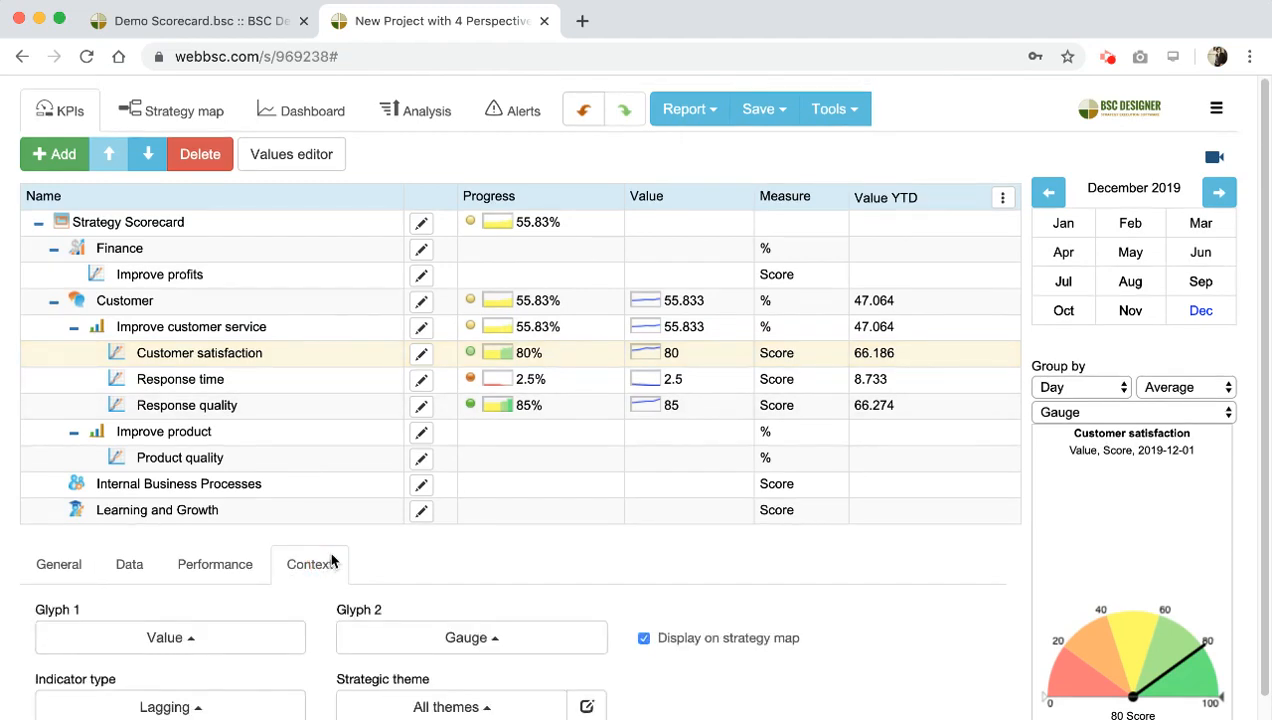
{"action": "scroll", "coordinate": [204, 655], "scroll_direction": "down", "scroll_amount": 1}
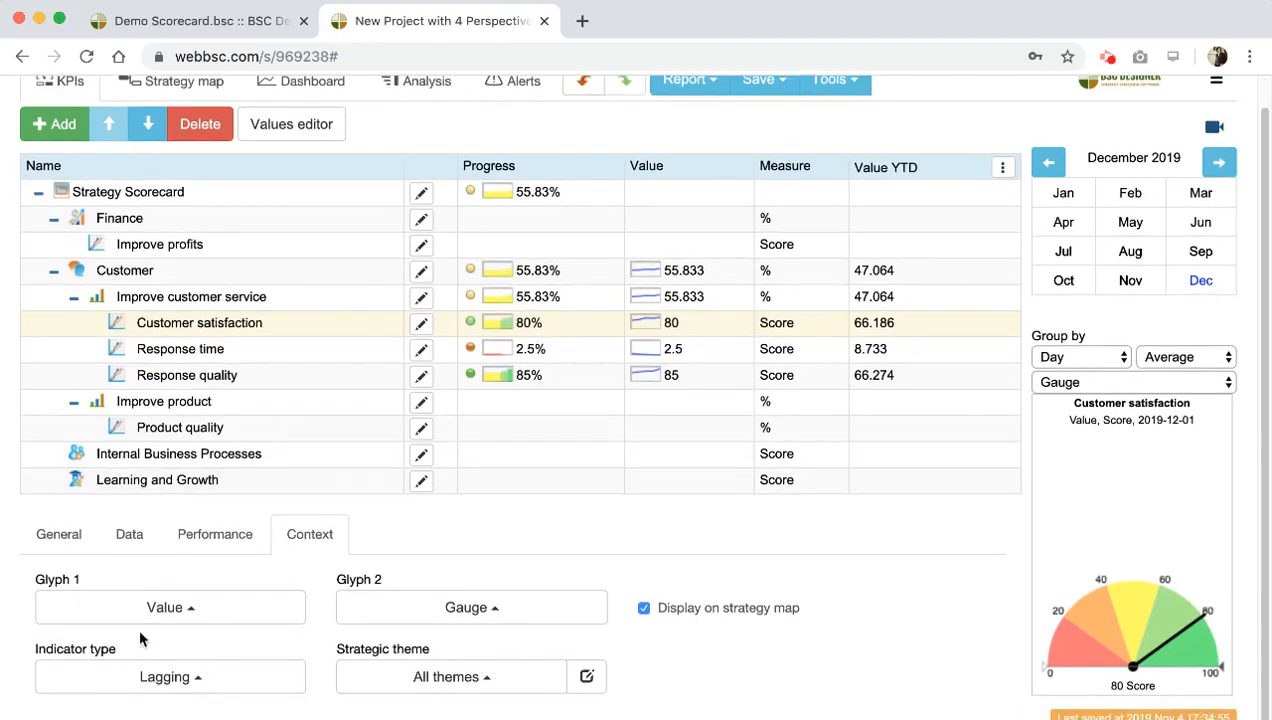
{"action": "scroll", "coordinate": [426, 500], "scroll_direction": "up", "scroll_amount": 1}
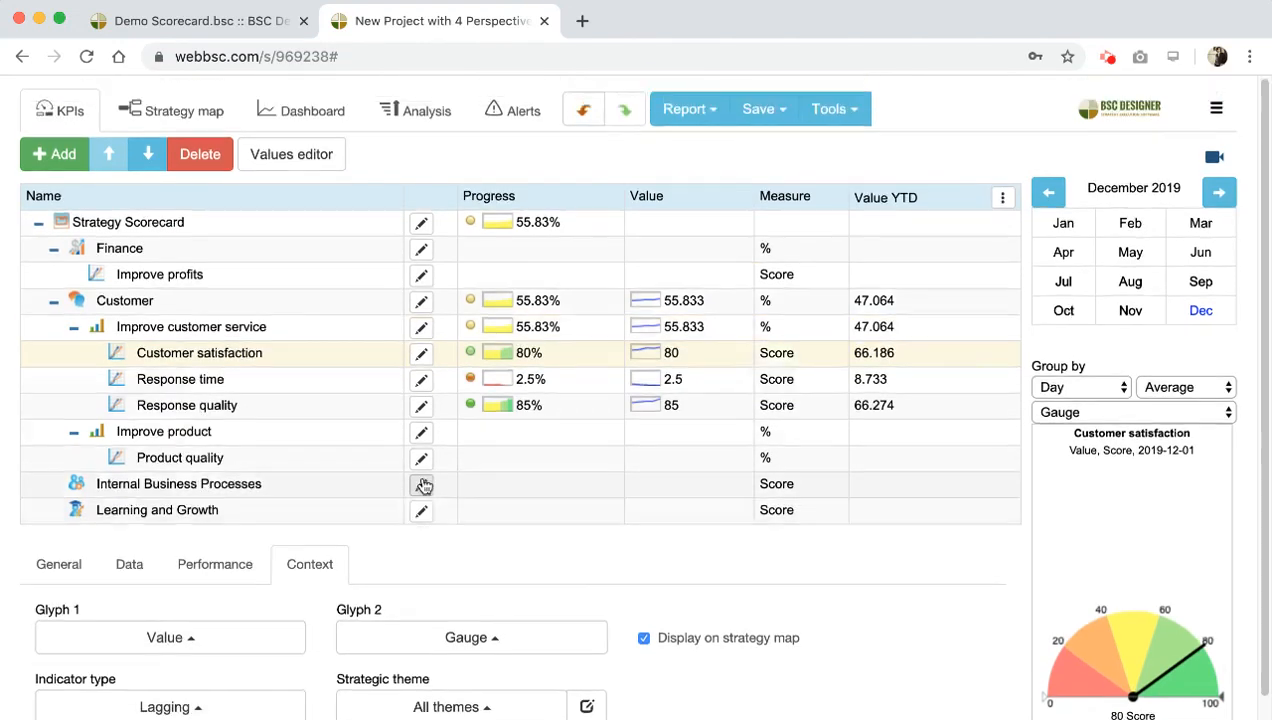
{"action": "left_click", "coordinate": [278, 380]}
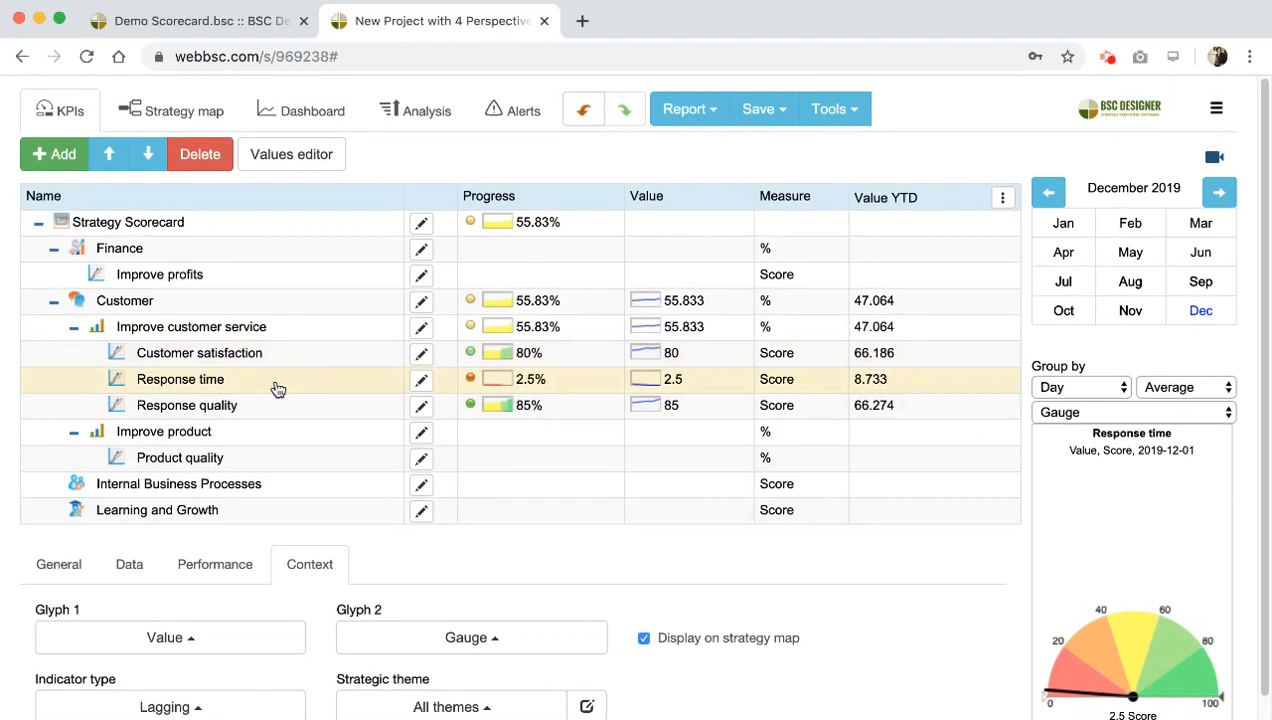
Step: Set the indicator type of Response quality and Response time to Leading
{"action": "left_click", "coordinate": [265, 411]}
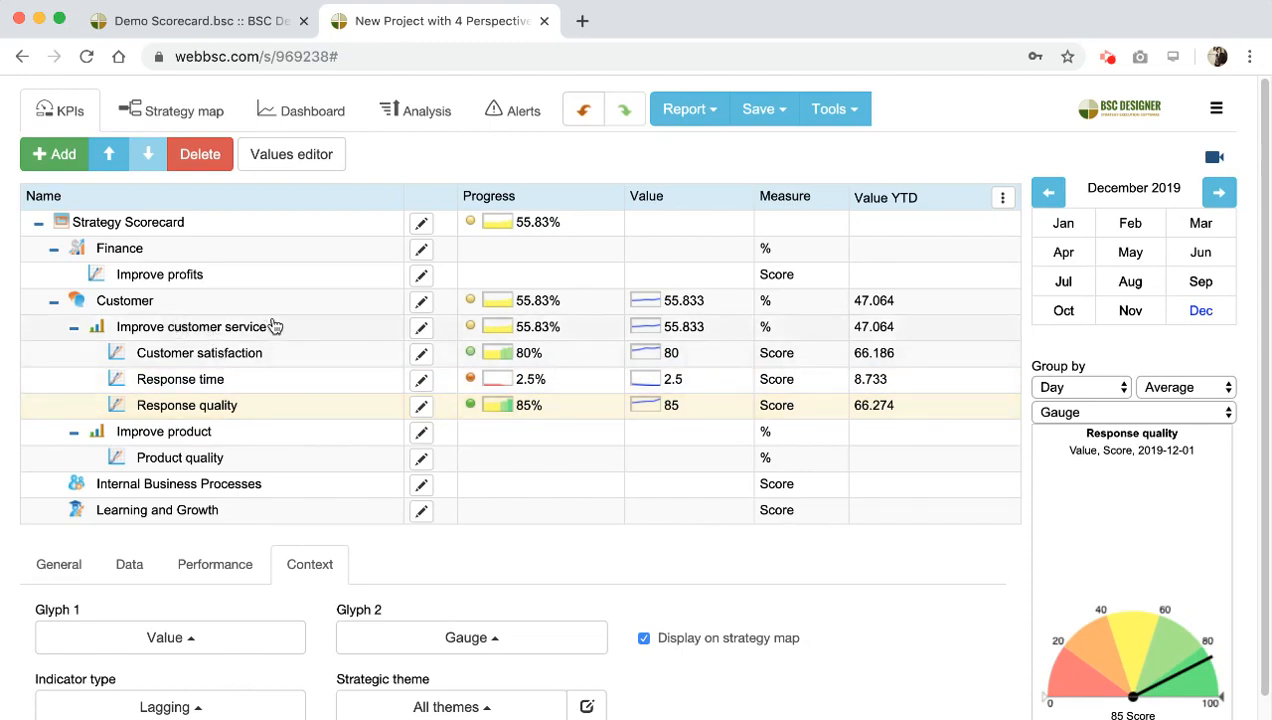
{"action": "scroll", "coordinate": [273, 324], "scroll_direction": "down", "scroll_amount": 1}
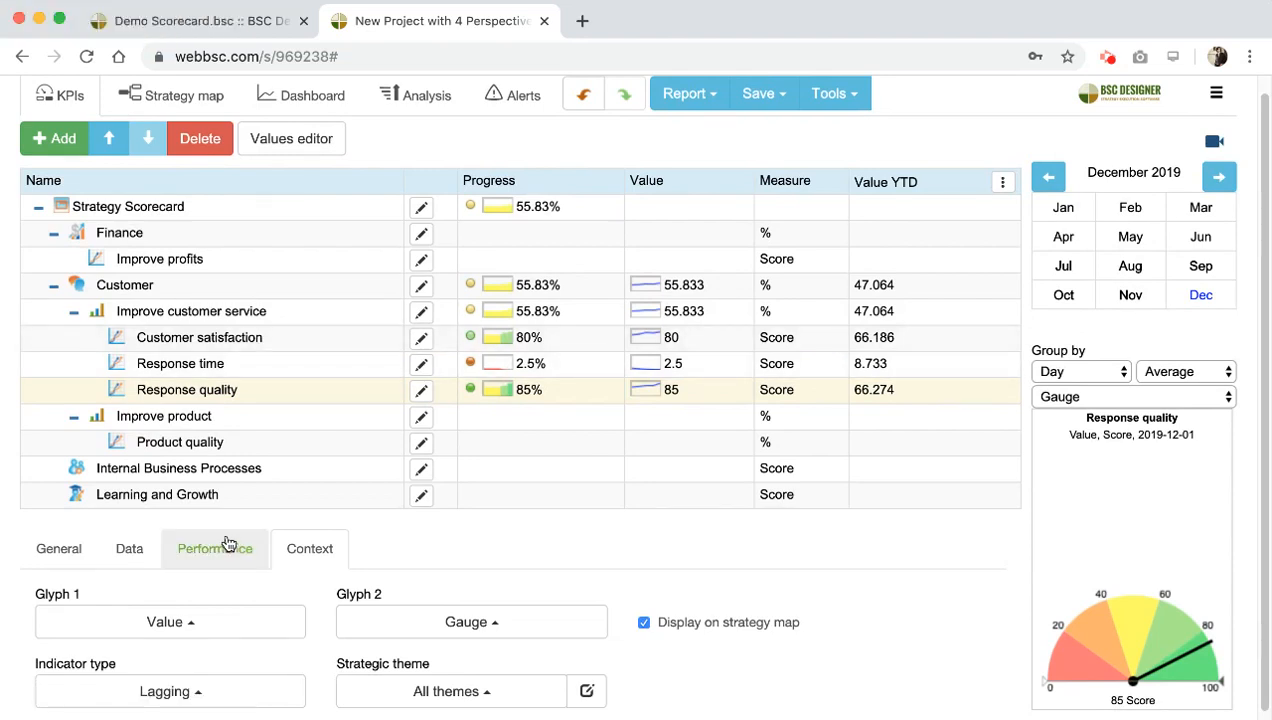
{"action": "left_click", "coordinate": [218, 693]}
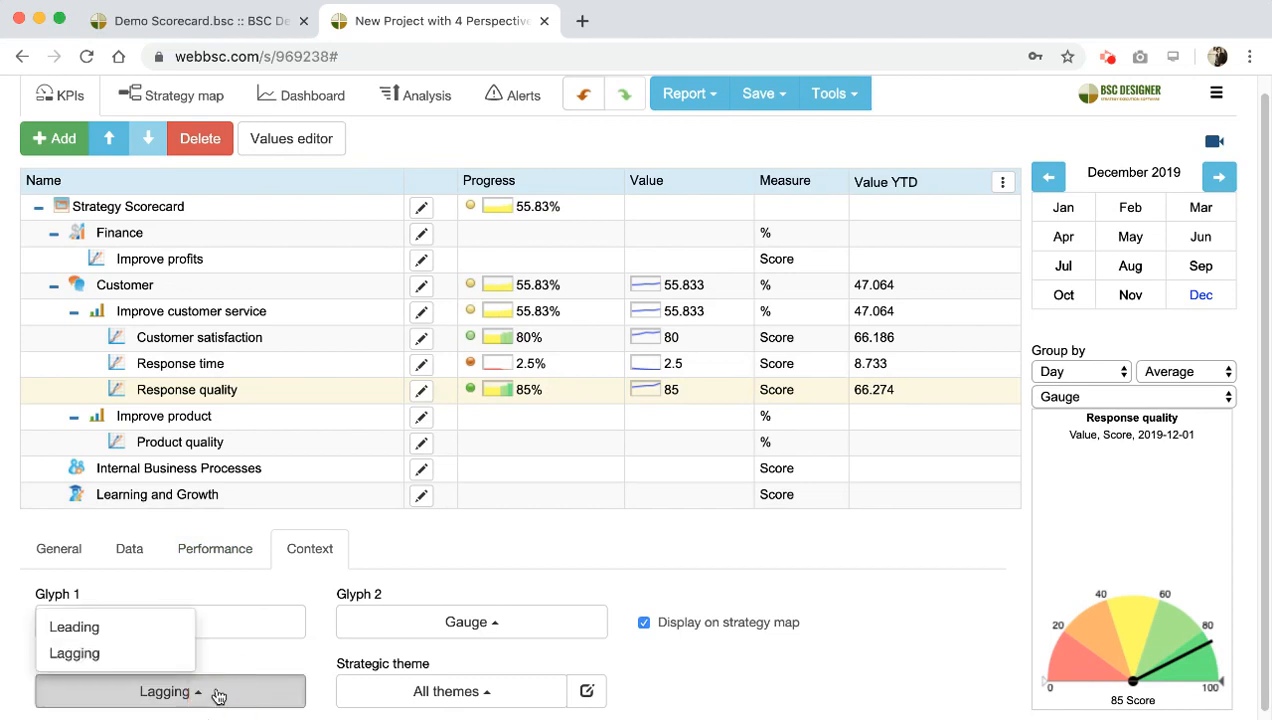
{"action": "left_click", "coordinate": [148, 630]}
{"action": "left_click", "coordinate": [213, 378]}
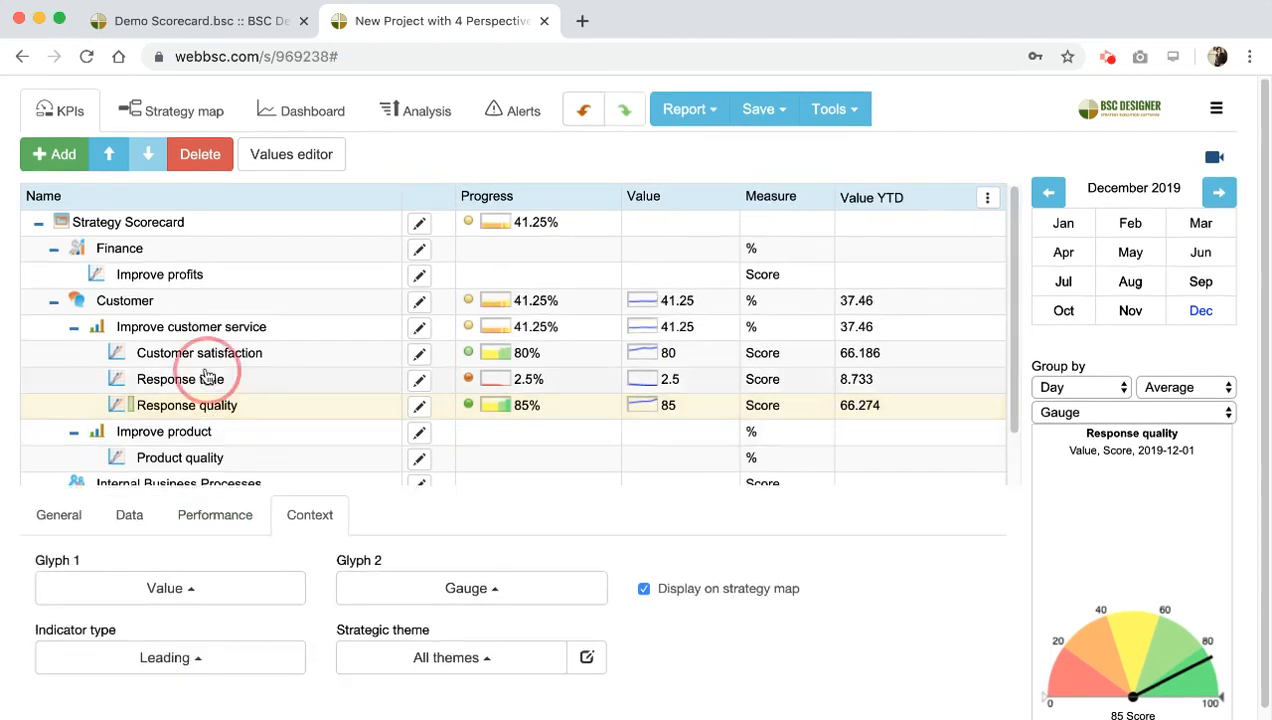
{"action": "left_click", "coordinate": [200, 663]}
{"action": "left_click", "coordinate": [165, 590]}
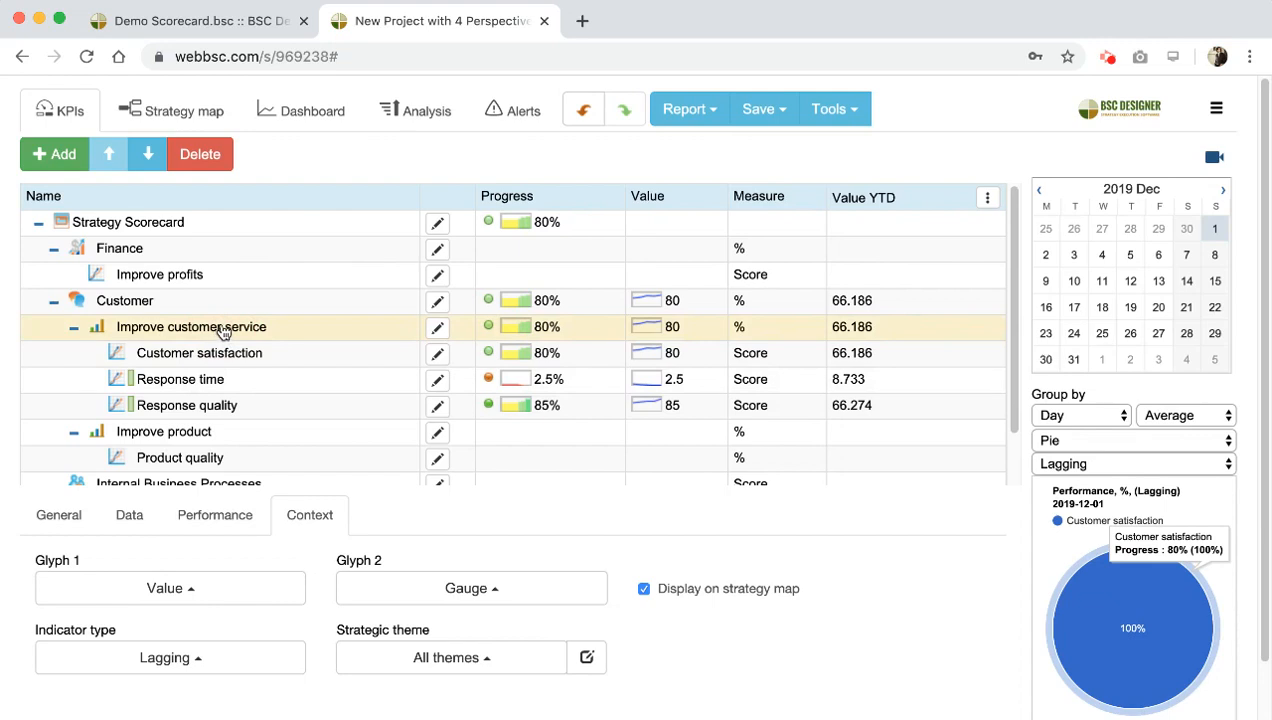
Step: Assign the Customer service strategic theme to the Improve customer service goal and Product Leadership to the Improve product goal
{"action": "left_click", "coordinate": [438, 662]}
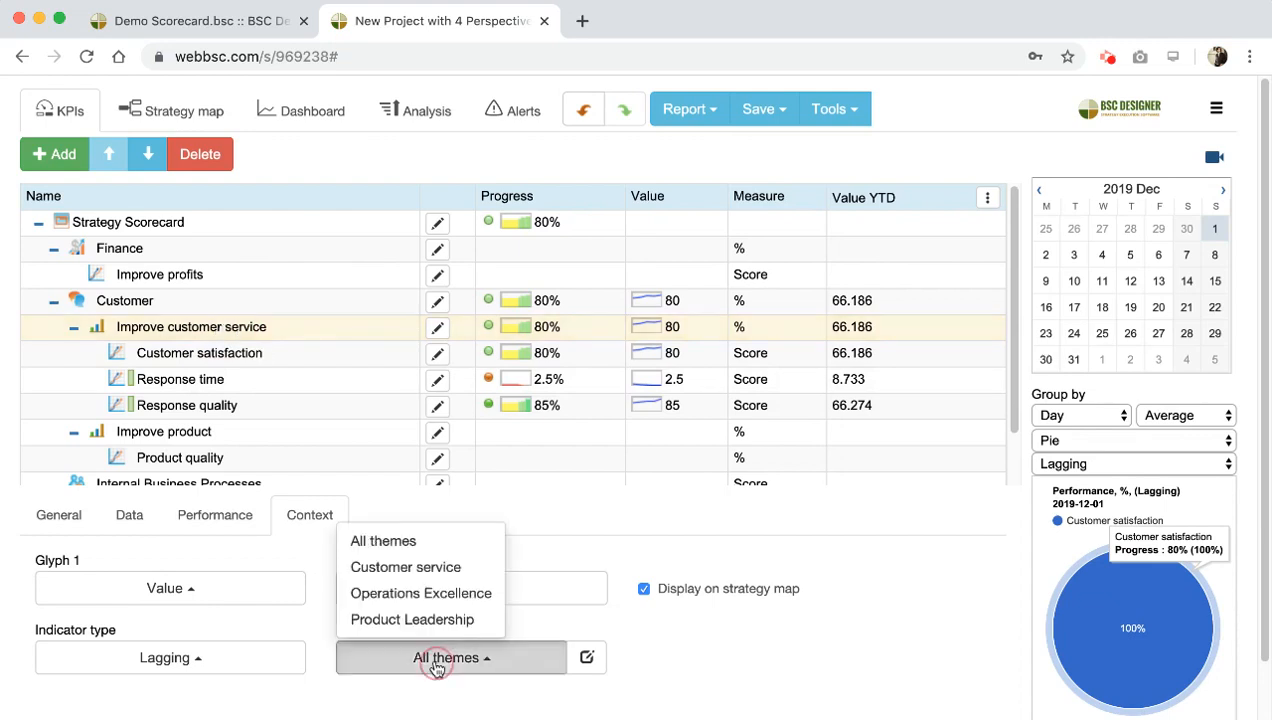
{"action": "left_click", "coordinate": [441, 572]}
{"action": "left_click", "coordinate": [666, 652]}
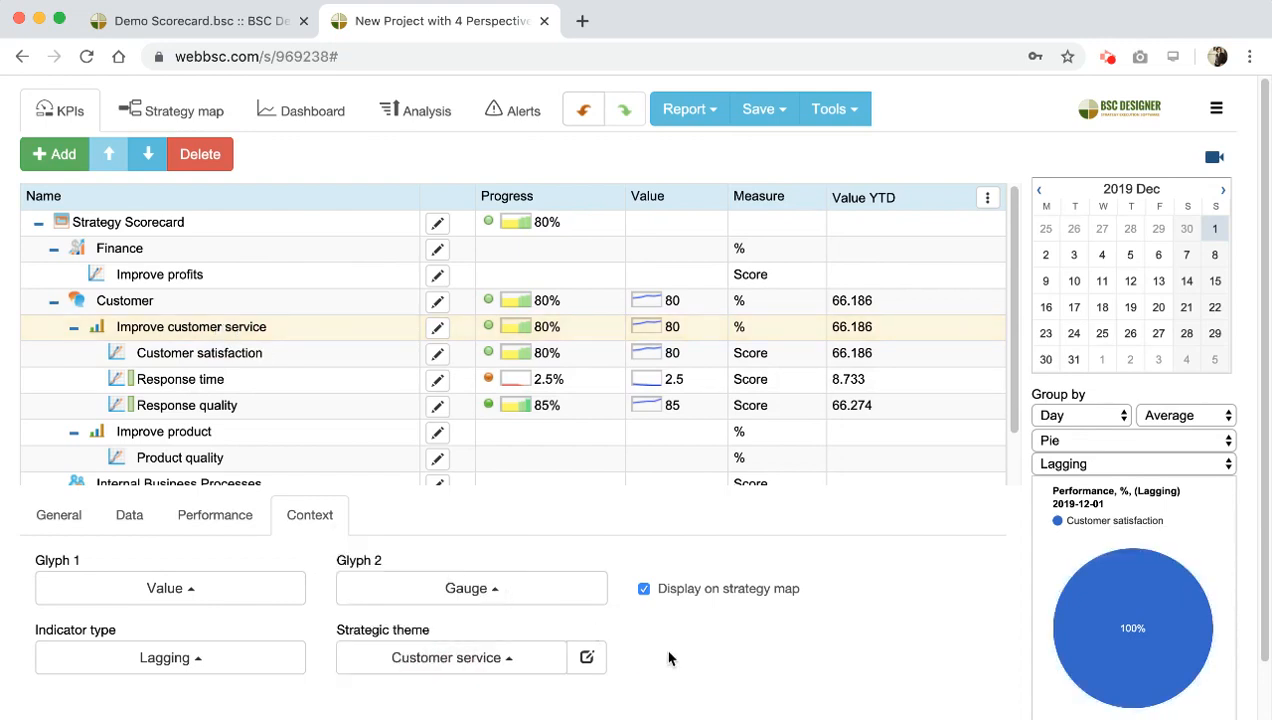
{"action": "left_click", "coordinate": [165, 437]}
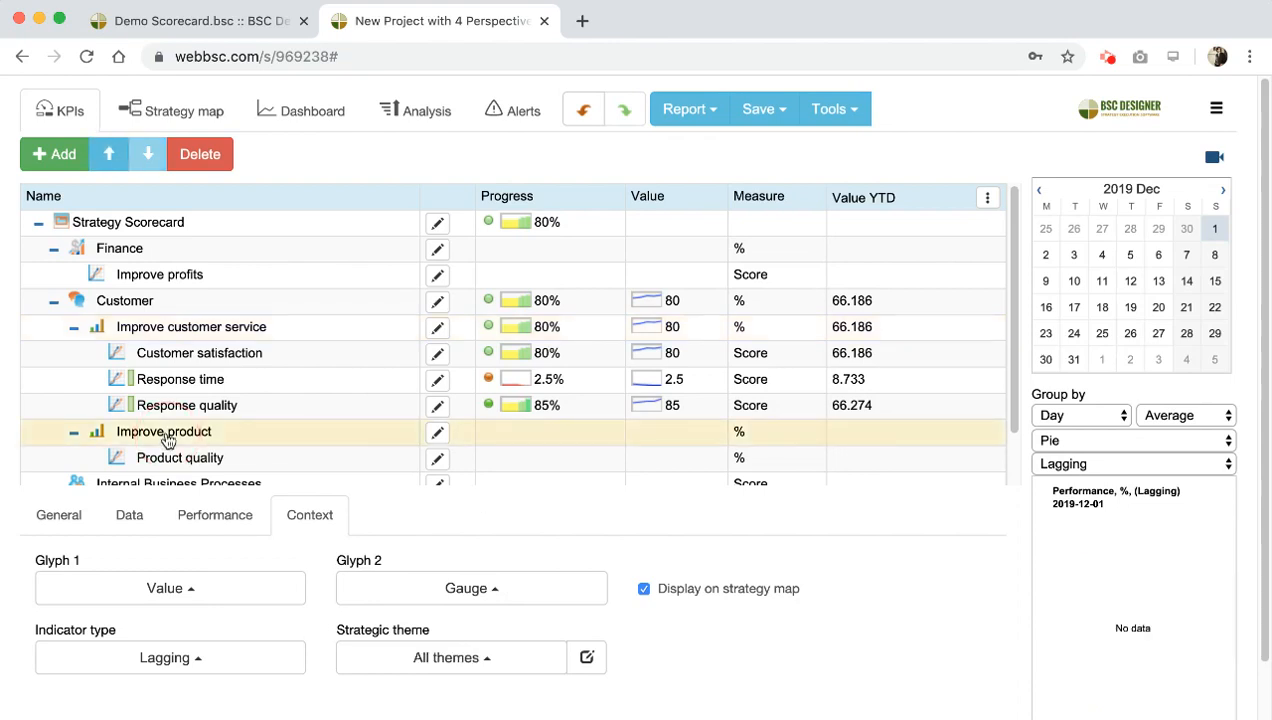
{"action": "left_click", "coordinate": [455, 660]}
{"action": "left_click", "coordinate": [459, 623]}
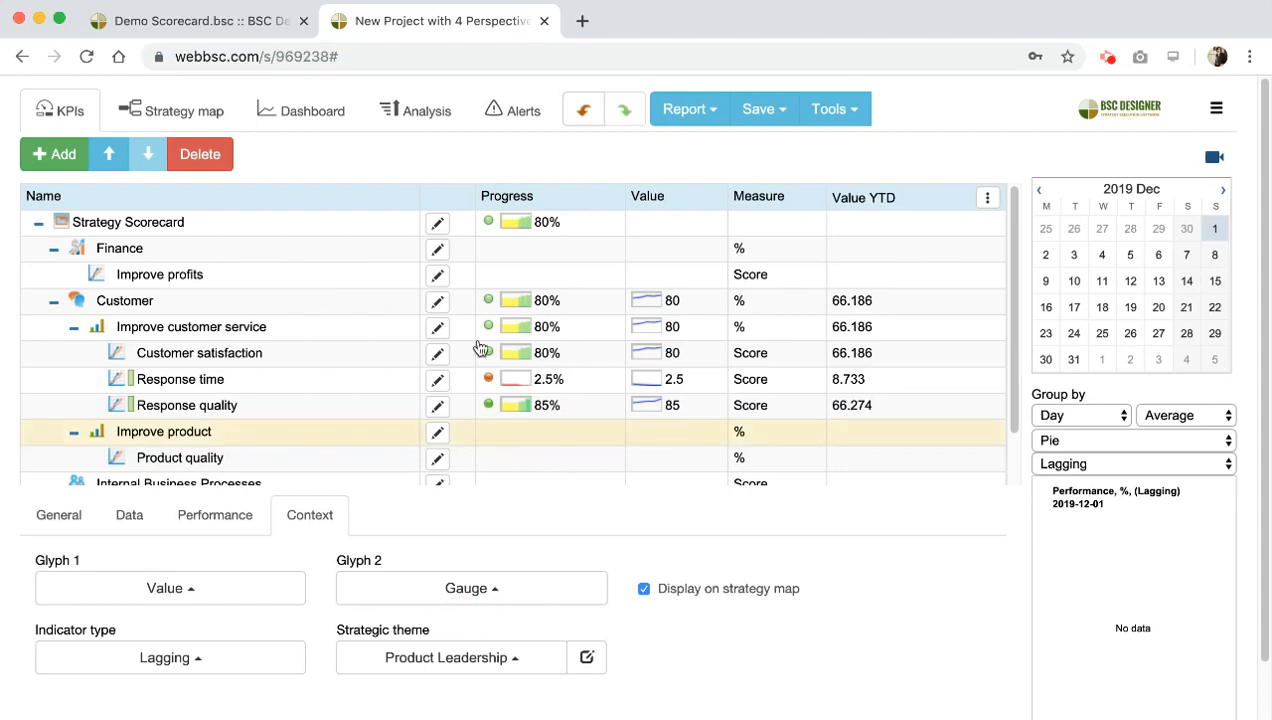
Step: View the strategy map and examine its goals, theme colours and leading and lagging indicator legend
{"action": "left_click", "coordinate": [207, 106]}
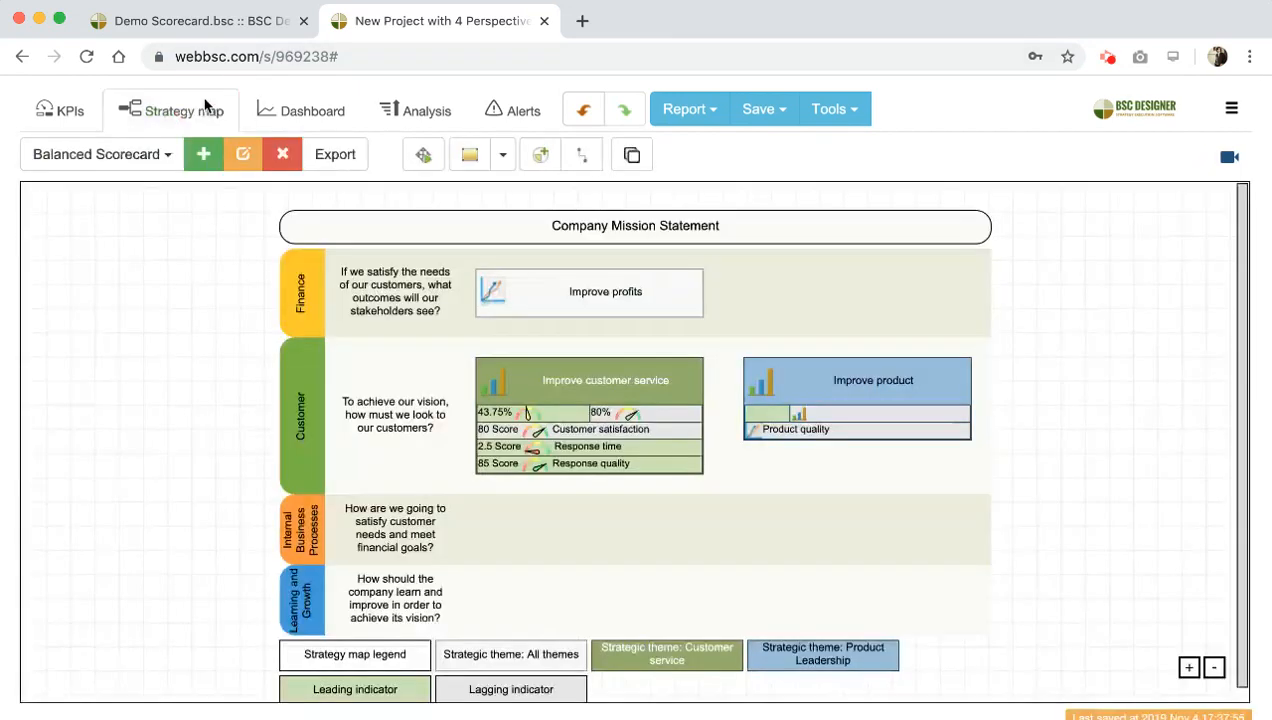
{"action": "left_click", "coordinate": [1060, 355]}
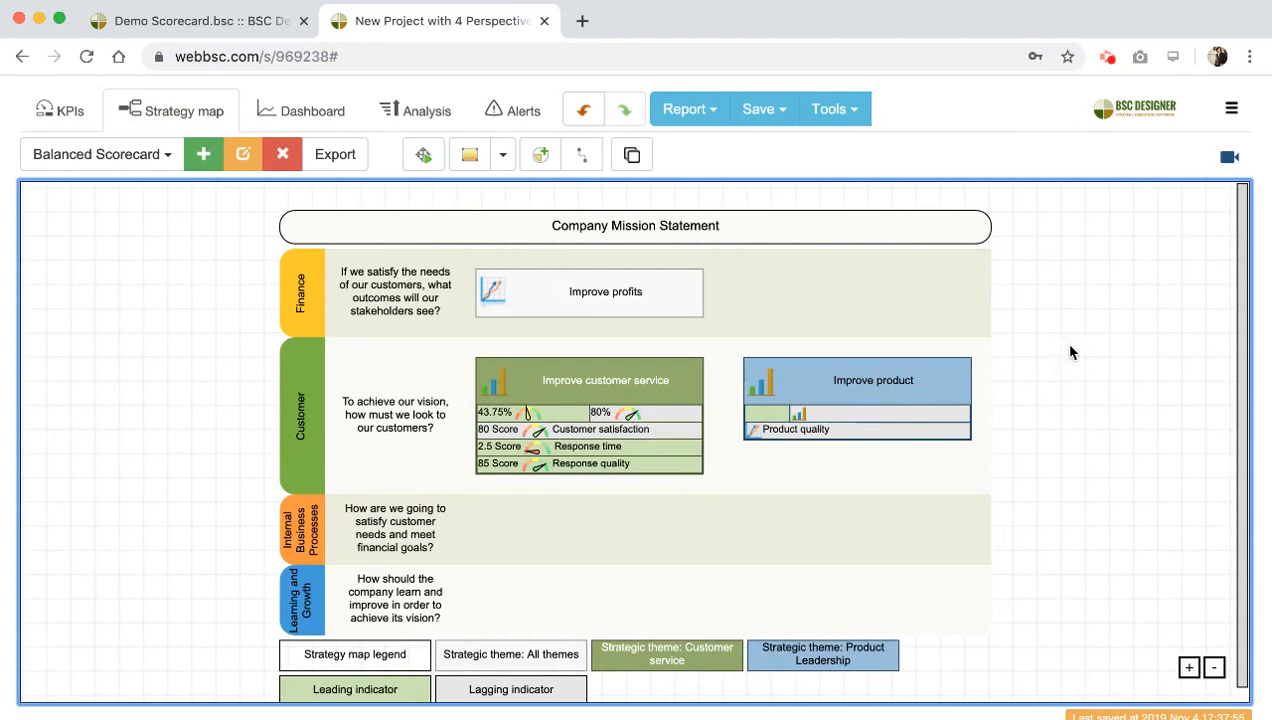
{"action": "left_click_drag", "start_coordinate": [1073, 397], "coordinate": [1068, 350]}
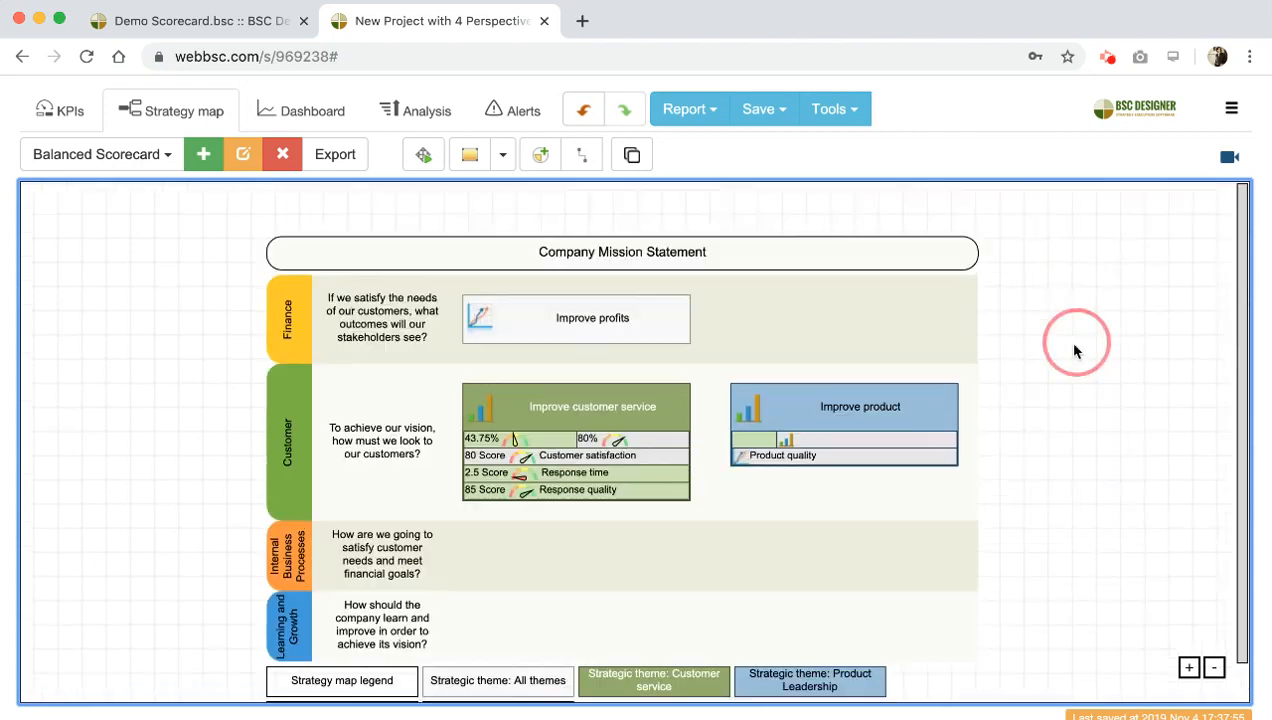
{"action": "left_click_drag", "start_coordinate": [1074, 282], "coordinate": [1068, 363]}
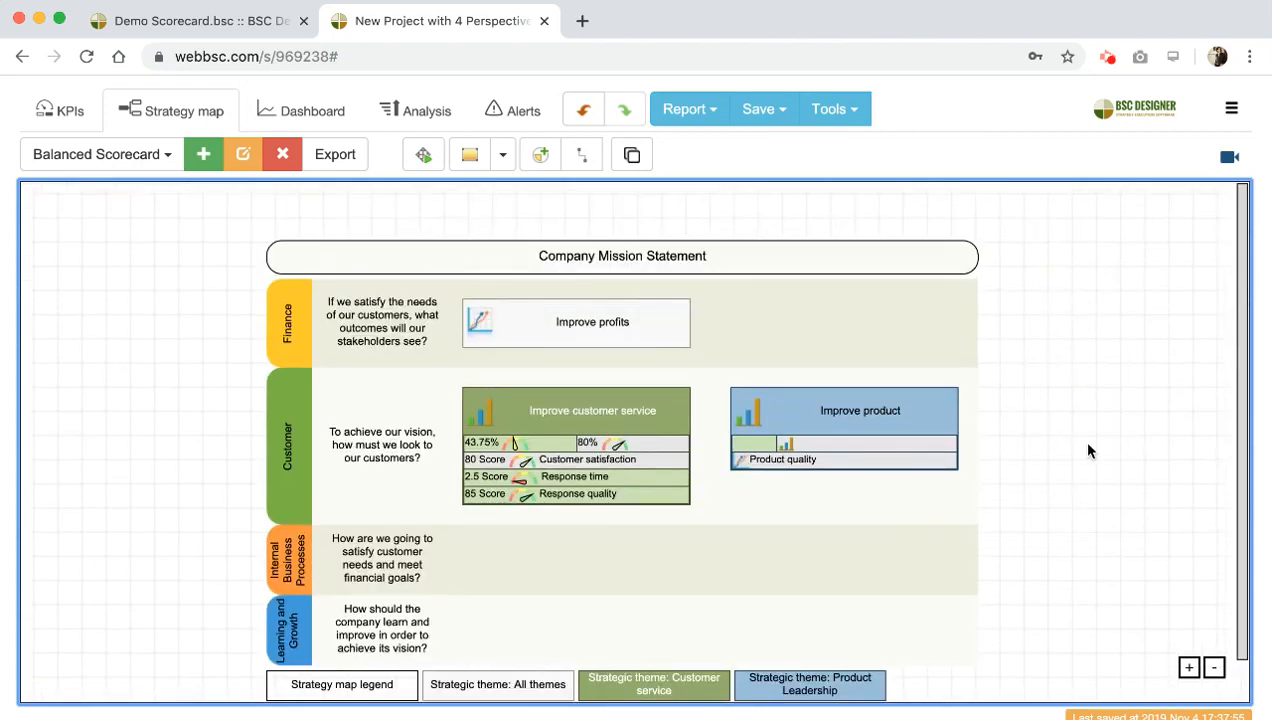
{"action": "left_click_drag", "start_coordinate": [1080, 439], "coordinate": [1077, 375]}
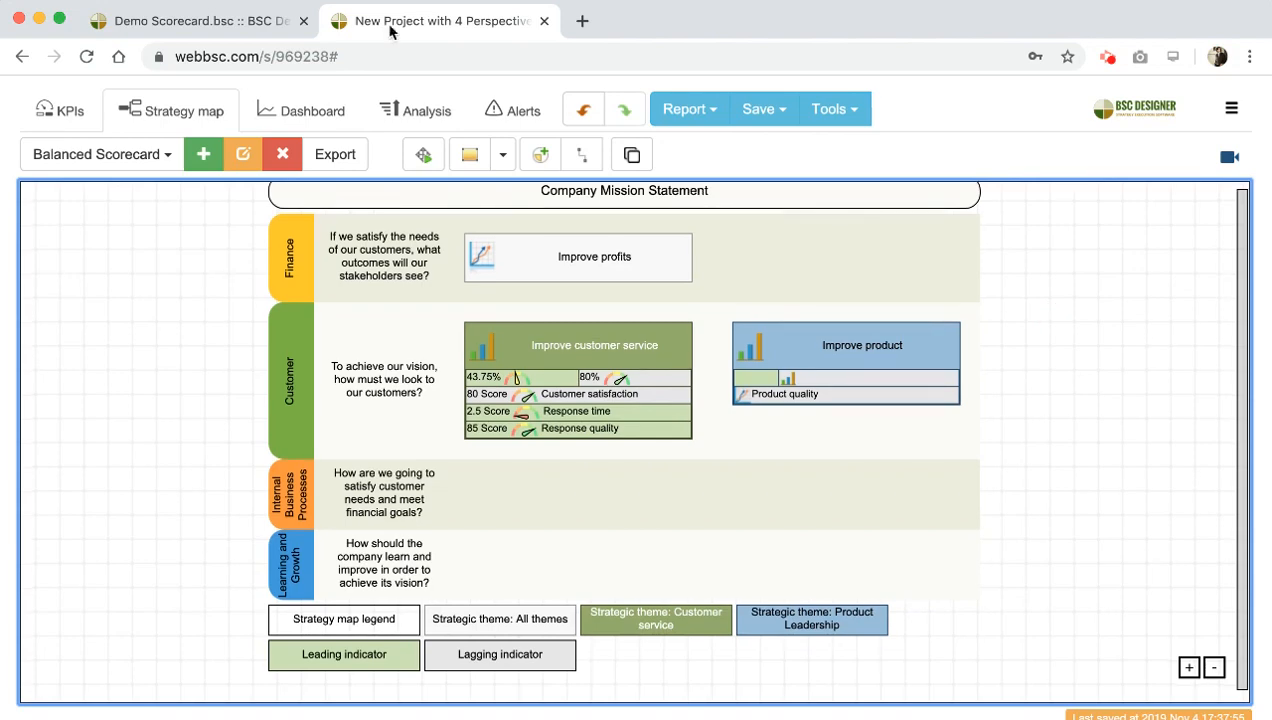
Step: Return to the KPIs and review the optimization options in the Customer satisfaction indicator's performance settings
{"action": "left_click", "coordinate": [50, 113]}
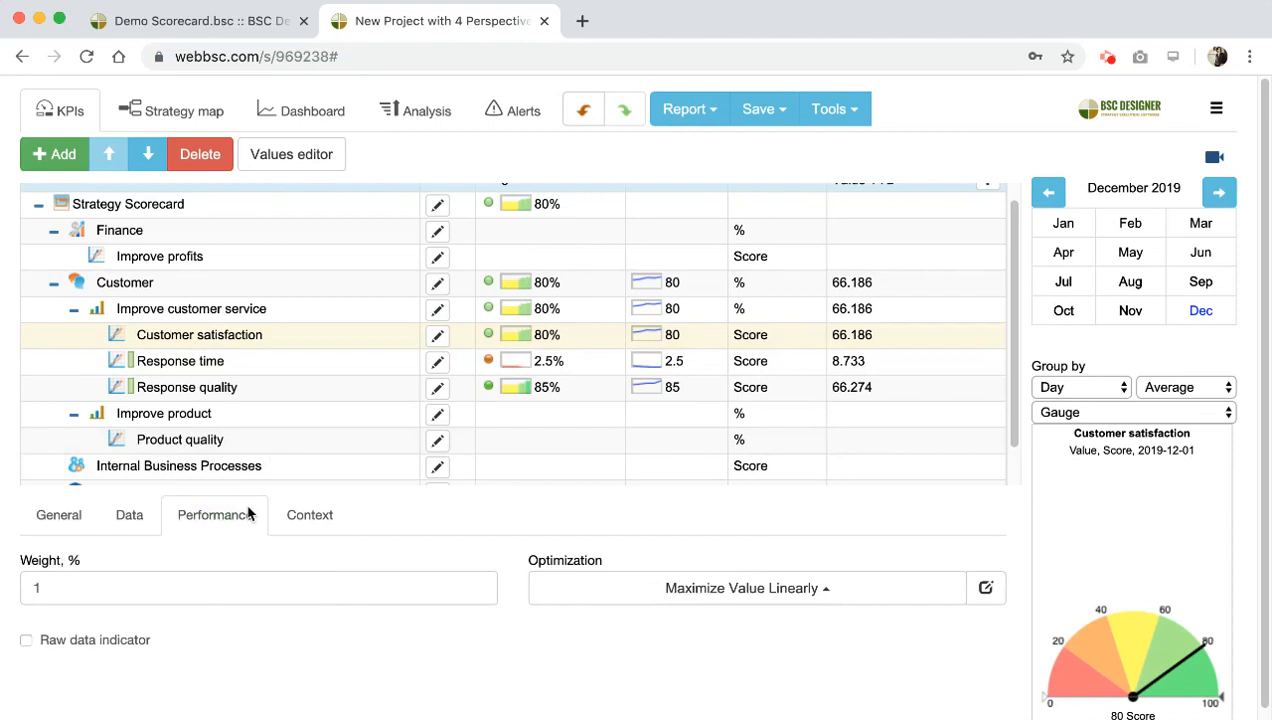
{"action": "left_click", "coordinate": [697, 594]}
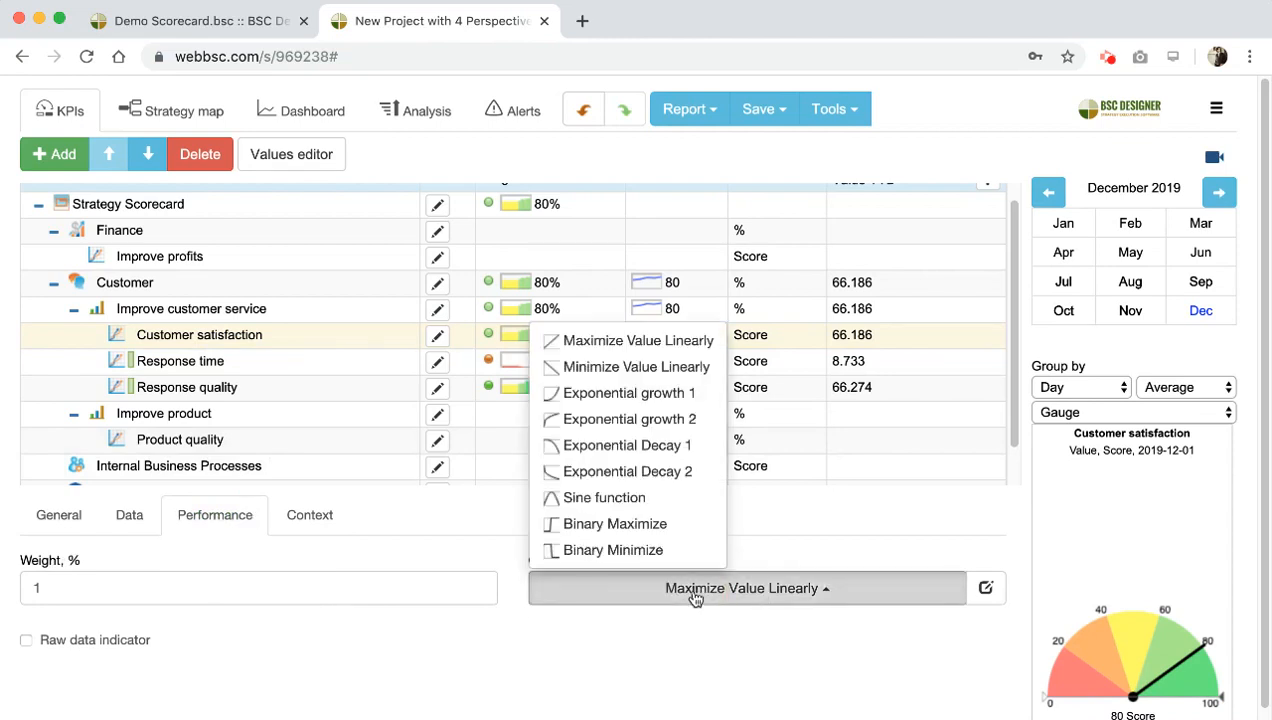
{"action": "left_click", "coordinate": [671, 628]}
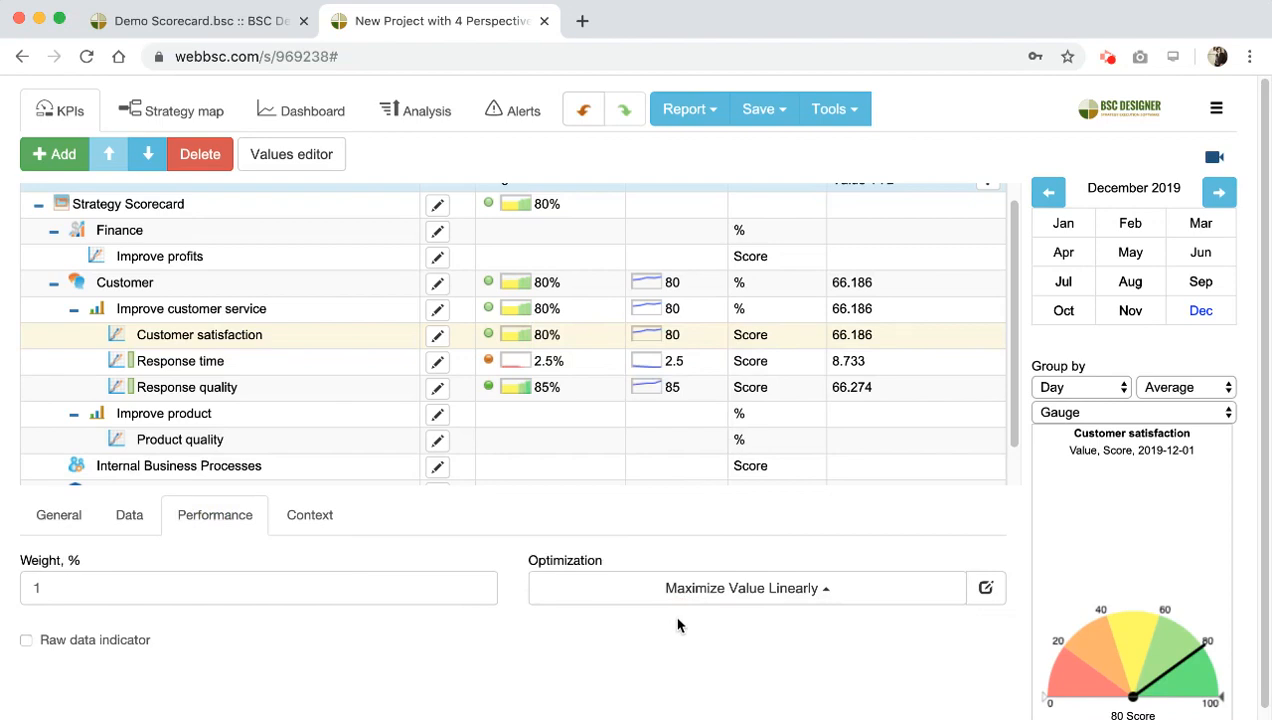
Step: Set the Response time indicator's measure to hour(s)
{"action": "left_click", "coordinate": [237, 364]}
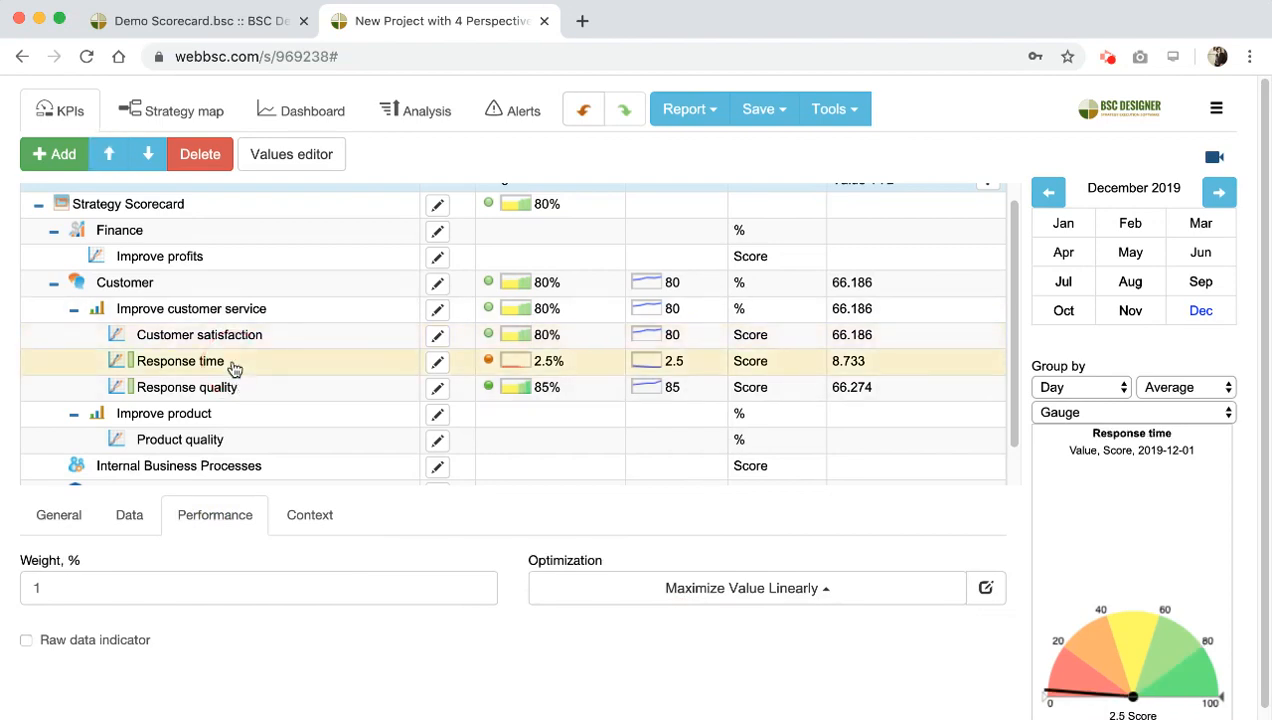
{"action": "left_click", "coordinate": [126, 508]}
{"action": "left_click", "coordinate": [57, 510]}
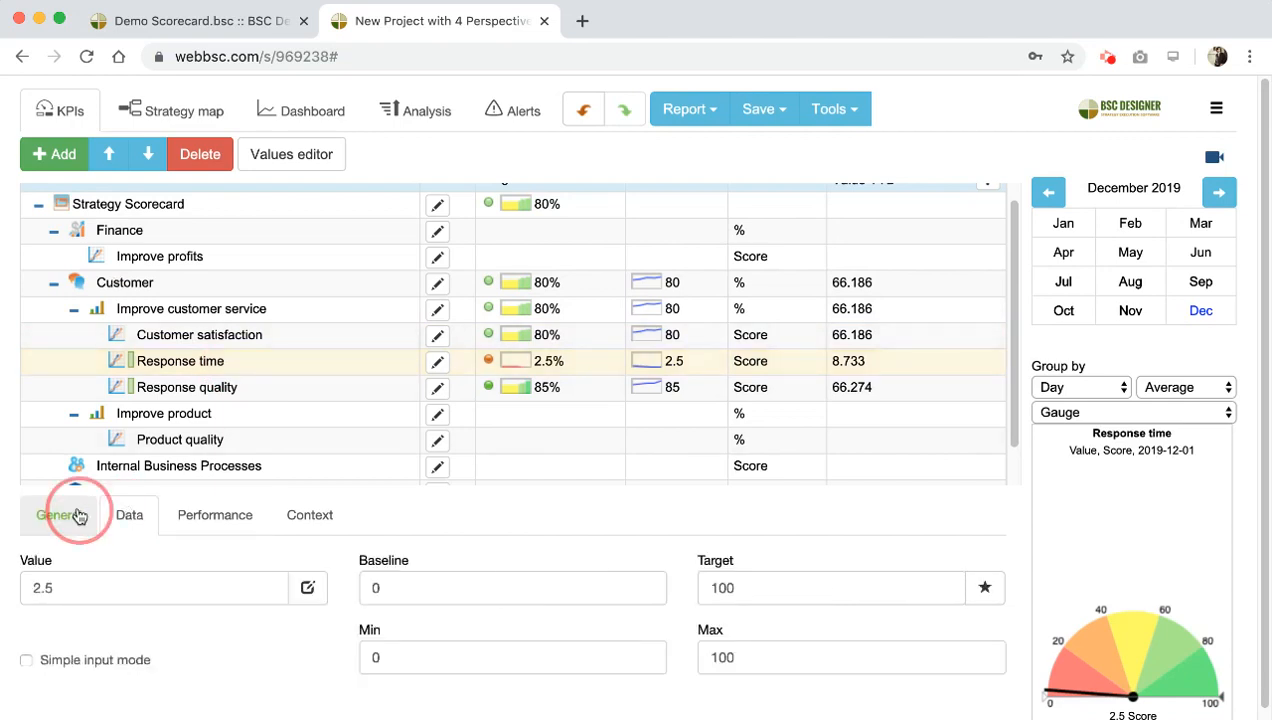
{"action": "left_click", "coordinate": [826, 590]}
{"action": "left_click", "coordinate": [784, 483]}
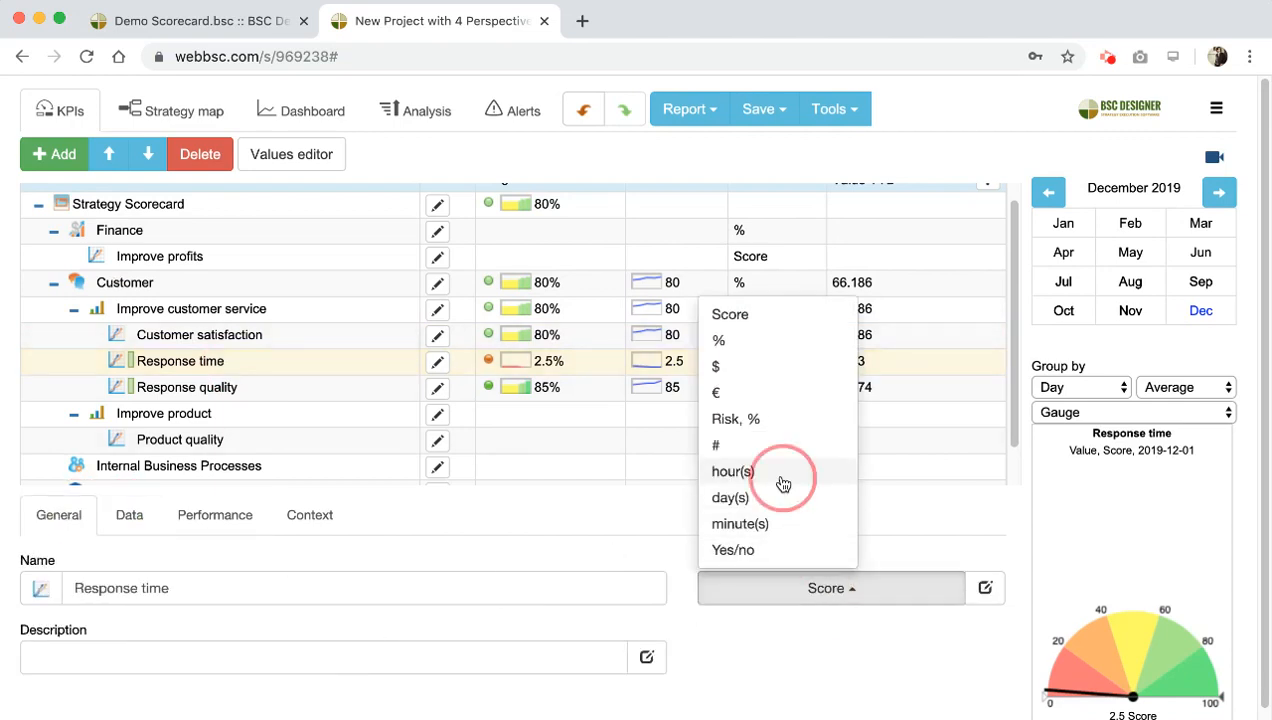
Step: Set the Response time indicator's optimization to Minimize Value Linearly, and select the Response quality indicator
{"action": "left_click", "coordinate": [184, 520]}
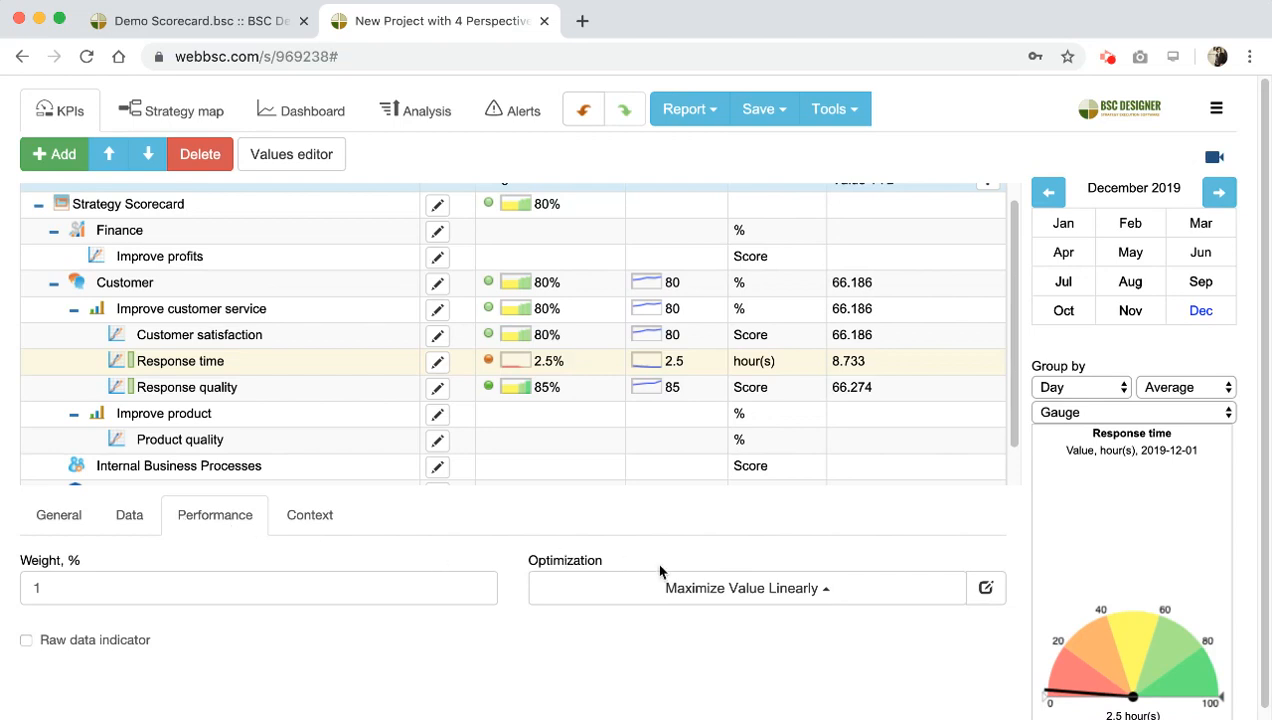
{"action": "left_click", "coordinate": [718, 588]}
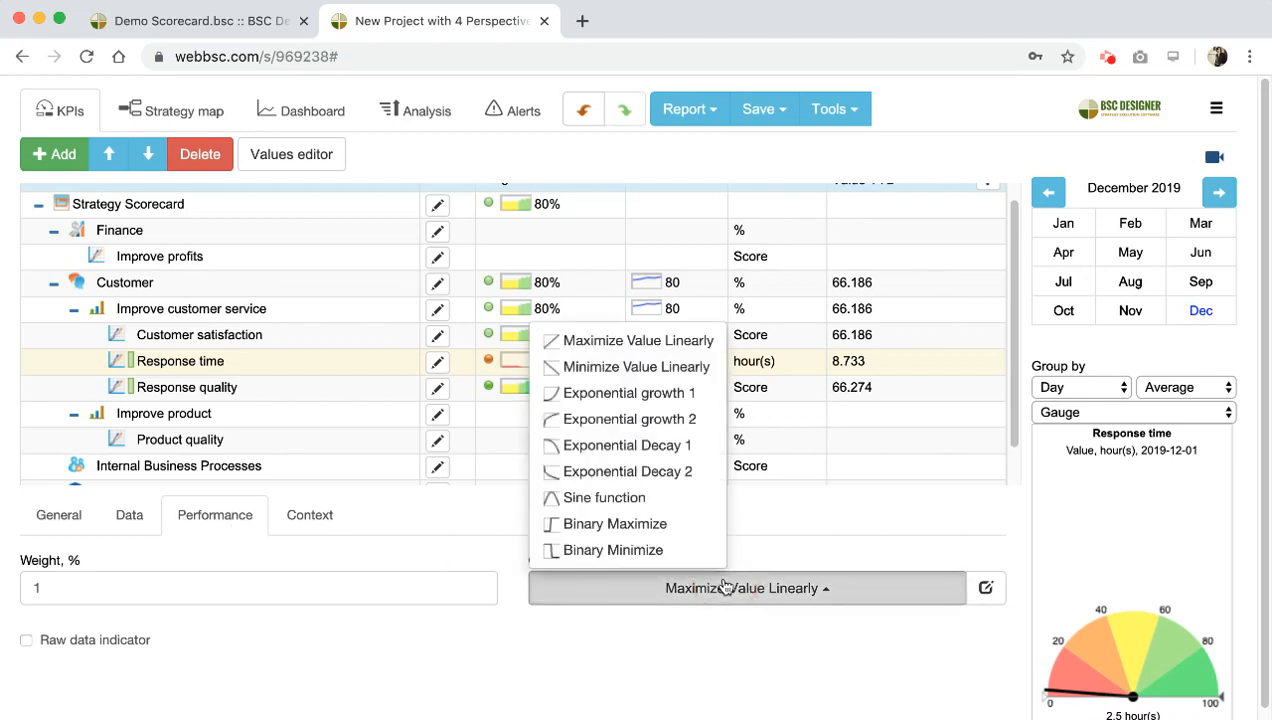
{"action": "left_click", "coordinate": [636, 368]}
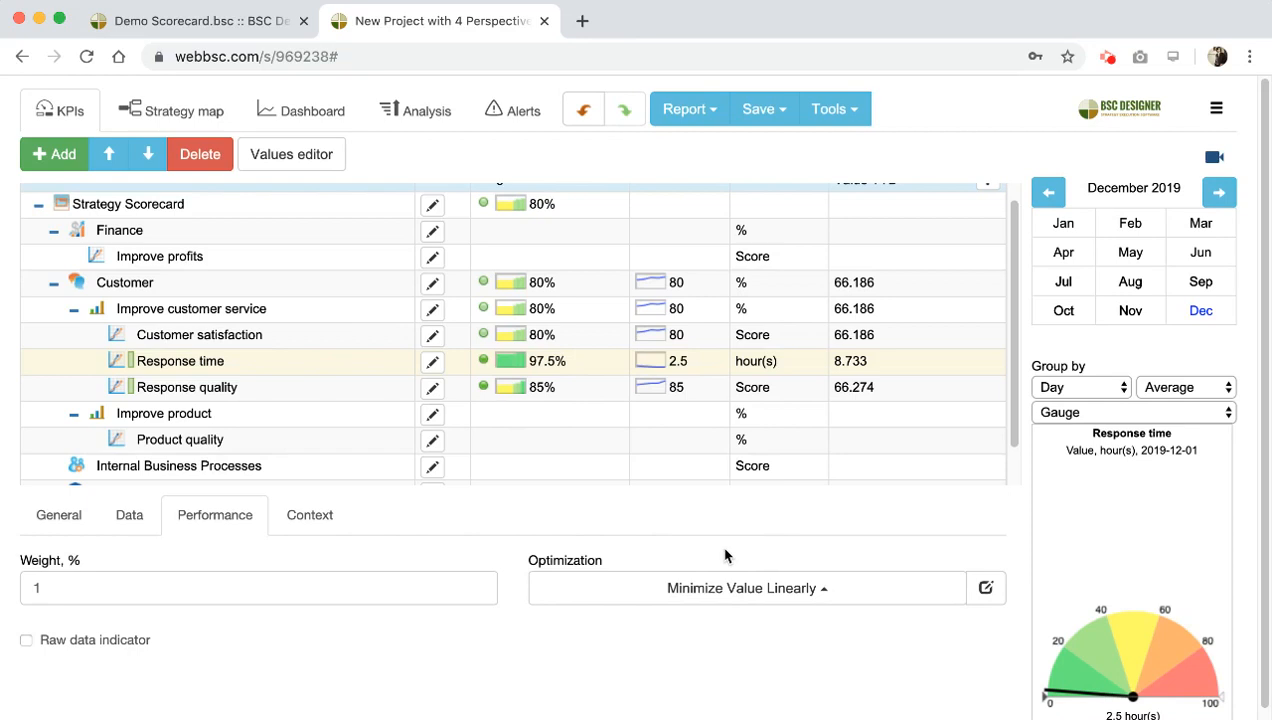
{"action": "left_click", "coordinate": [220, 390]}
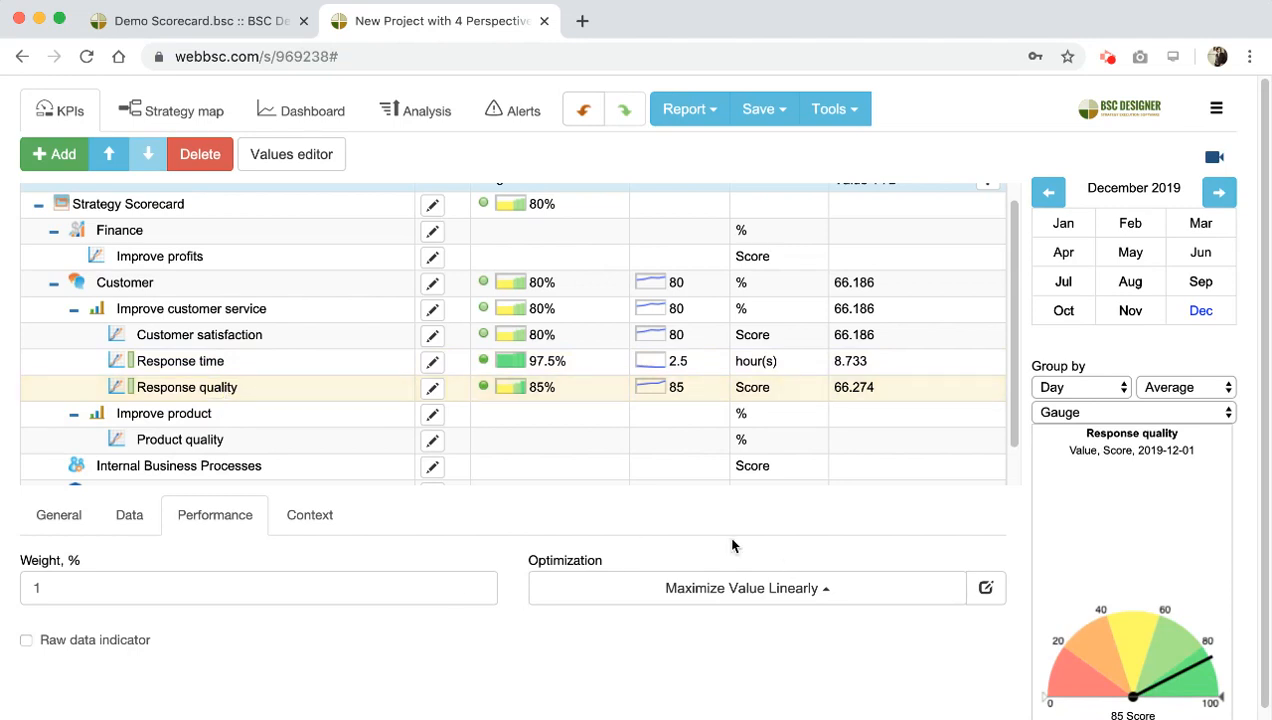
Step: Set the Response quality indicator's optimization to Exponential growth 1
{"action": "left_click", "coordinate": [783, 590]}
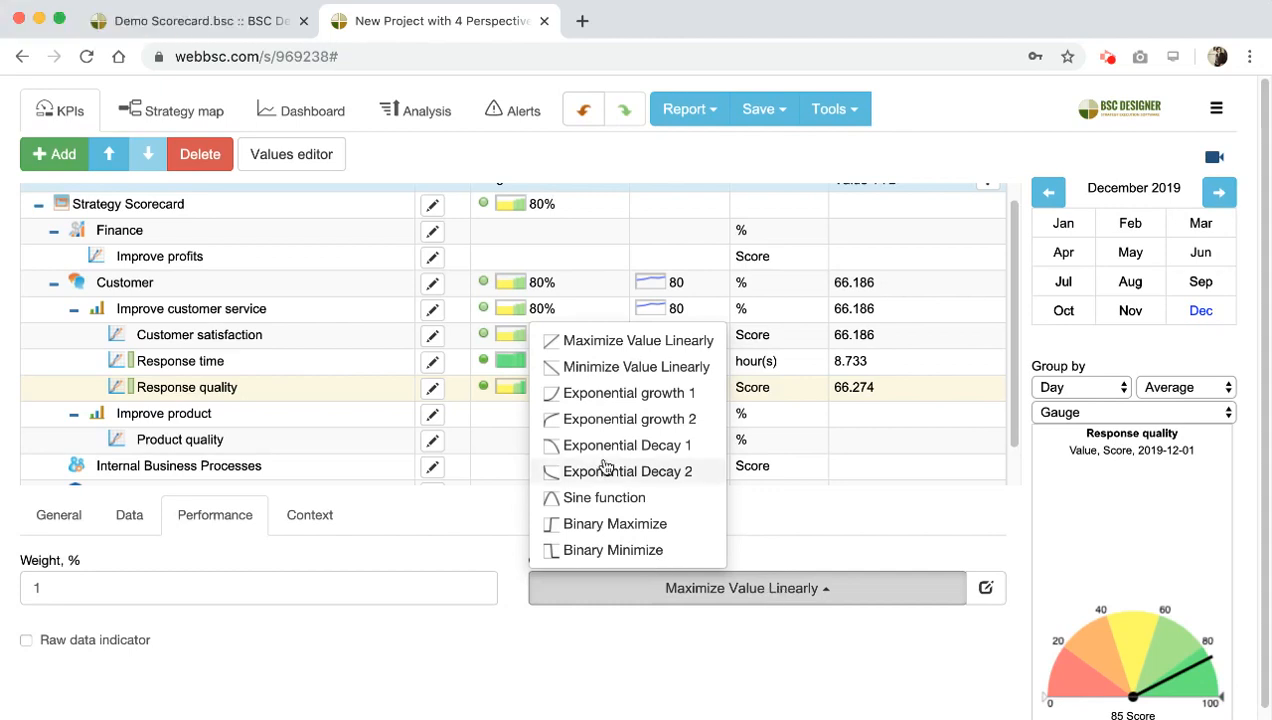
{"action": "left_click", "coordinate": [626, 401]}
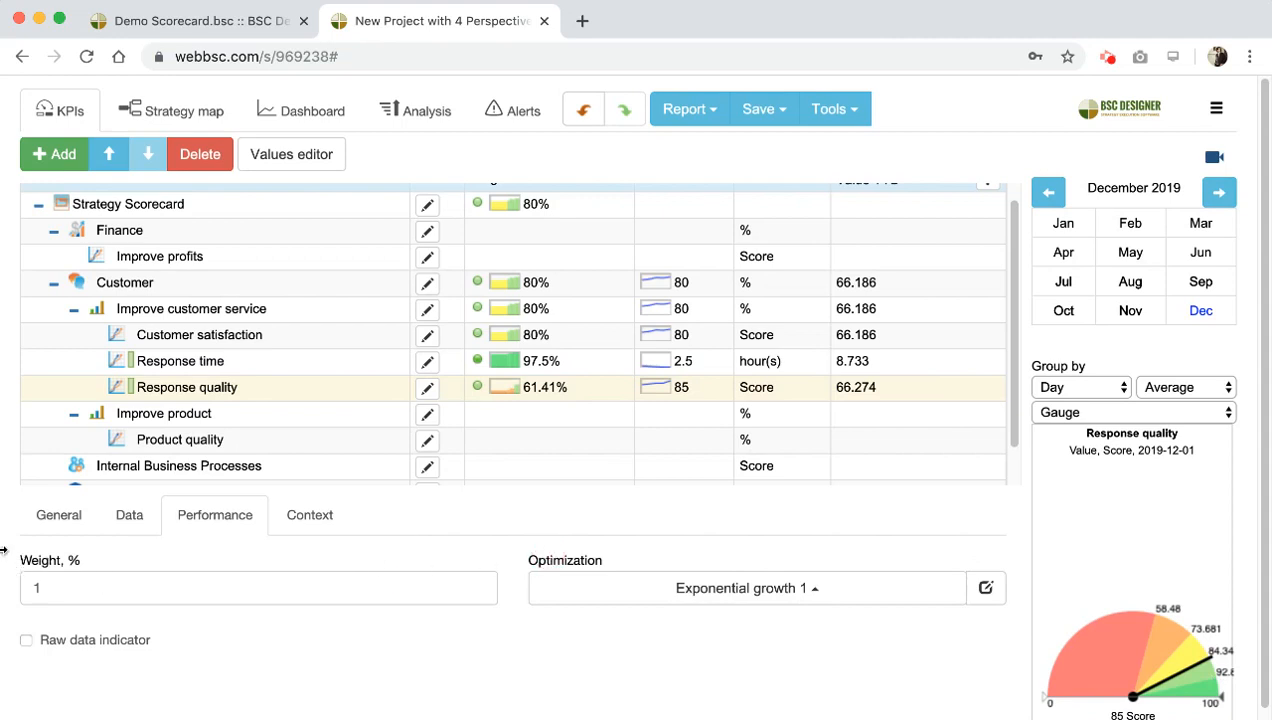
Step: Review the weight setting of the Response quality and Customer satisfaction indicators
{"action": "left_click_drag", "start_coordinate": [36, 562], "coordinate": [176, 568]}
{"action": "left_click", "coordinate": [180, 567]}
{"action": "left_click", "coordinate": [201, 335]}
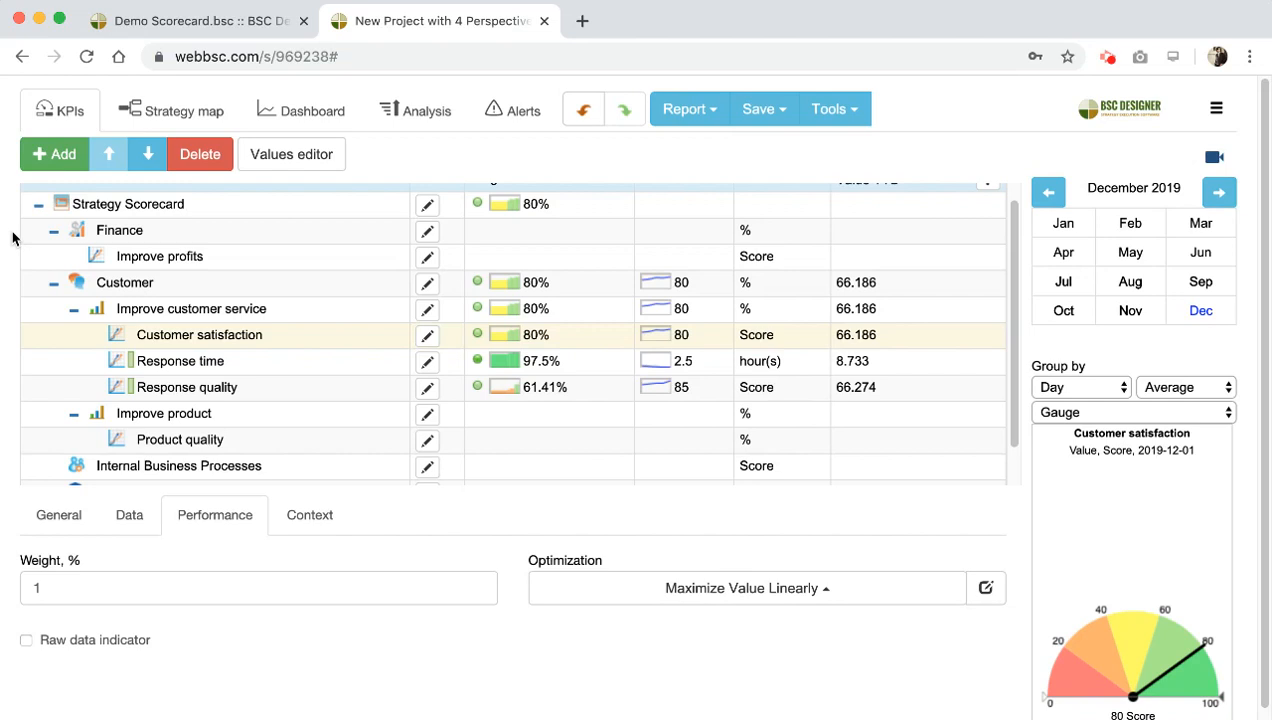
Step: Add an initiative named "Train support agents" to the Improve customer service goal
{"action": "left_click", "coordinate": [223, 316]}
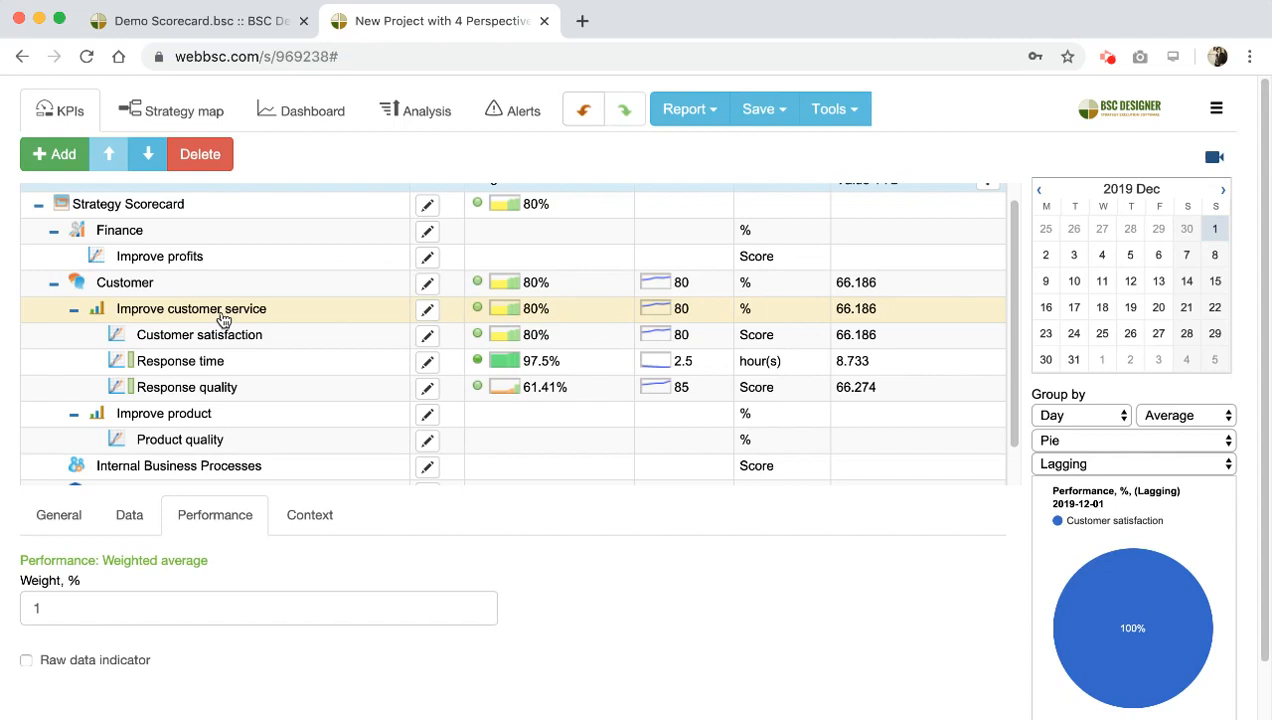
{"action": "left_click", "coordinate": [427, 311]}
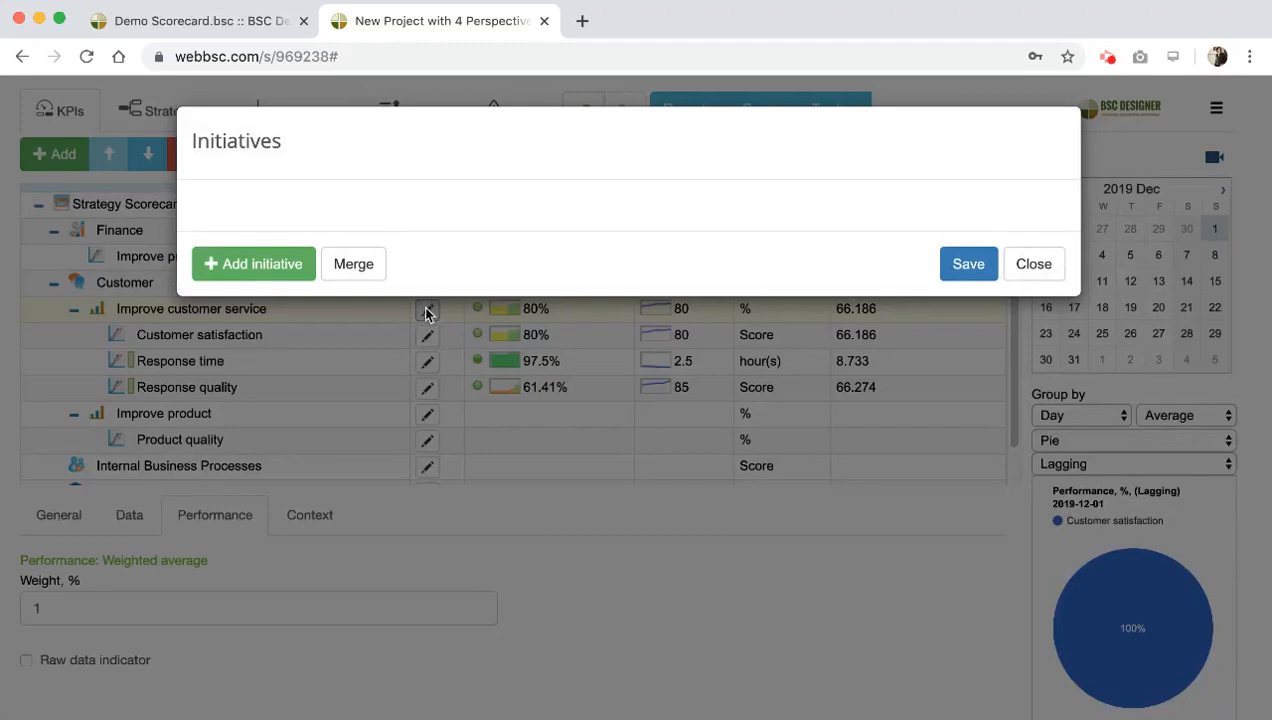
{"action": "left_click", "coordinate": [243, 265]}
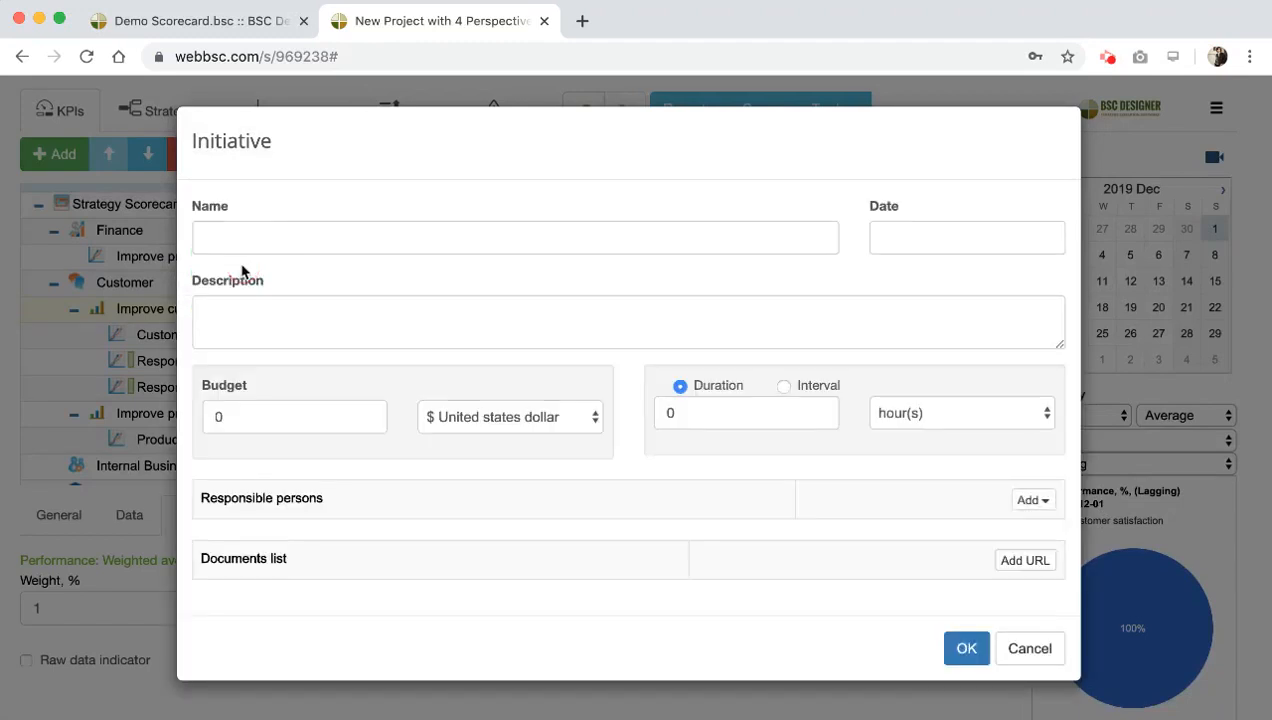
{"action": "left_click", "coordinate": [455, 234]}
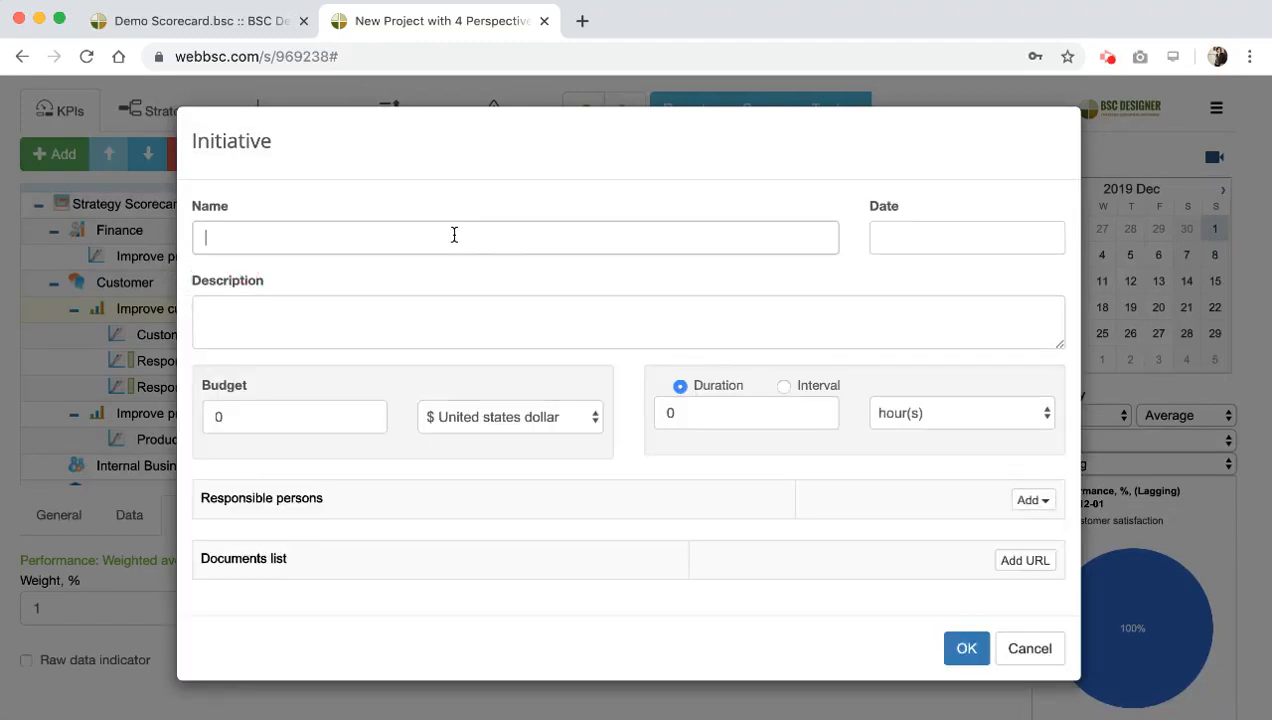
{"action": "type", "text": "Train support agents"}
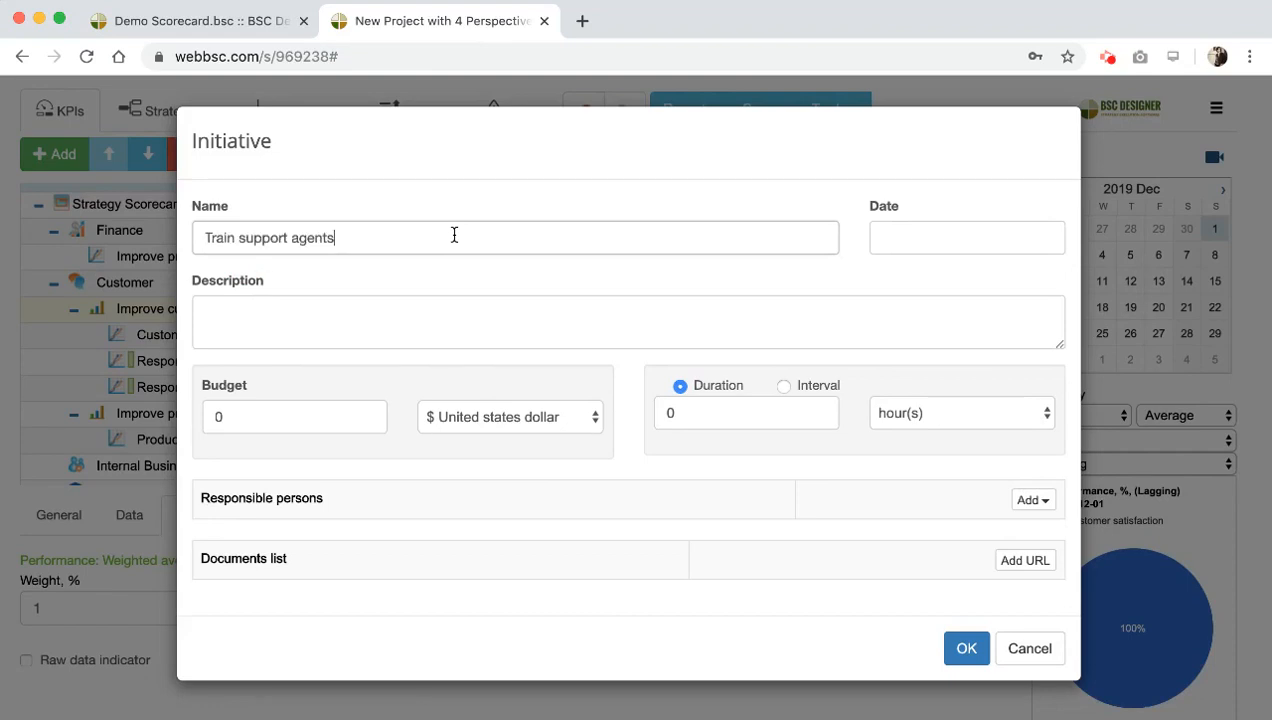
{"action": "left_click", "coordinate": [477, 211]}
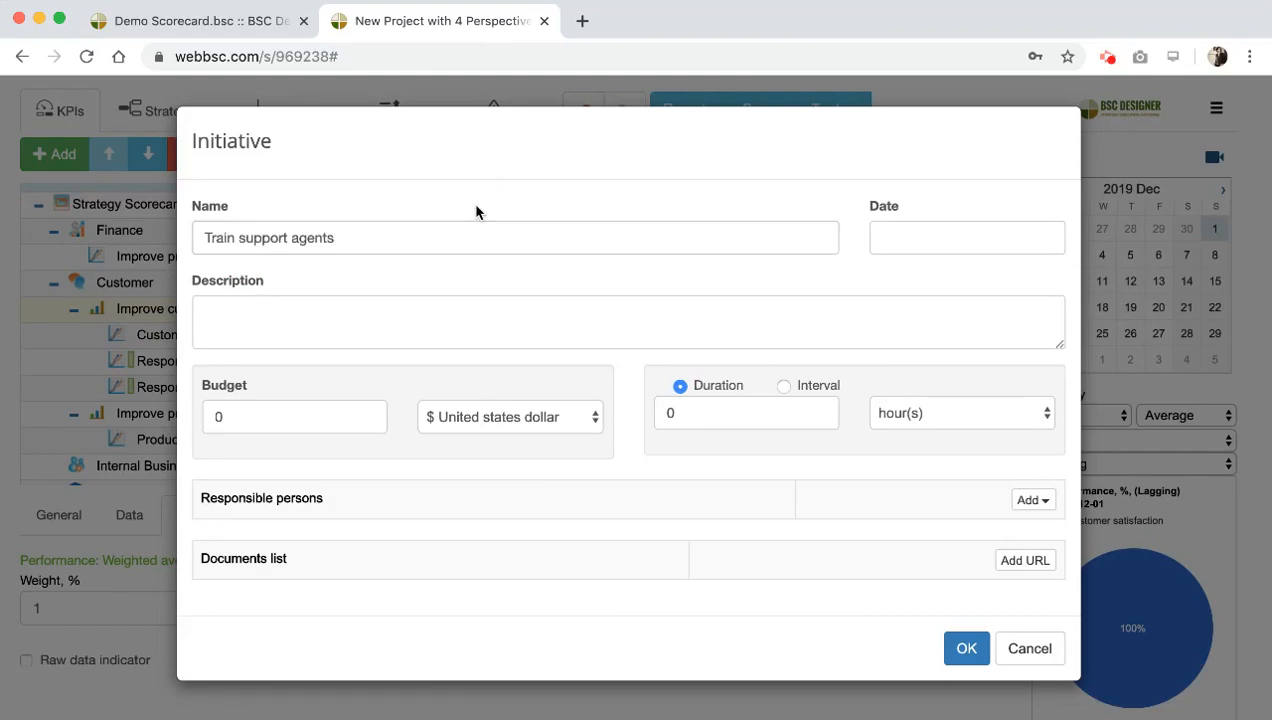
Step: Give the initiative a budget of 4000 US dollars and a duration of 12 hours, and save it
{"action": "left_click_drag", "start_coordinate": [316, 413], "coordinate": [173, 418]}
{"action": "type", "text": "4000"}
{"action": "left_click", "coordinate": [684, 416]}
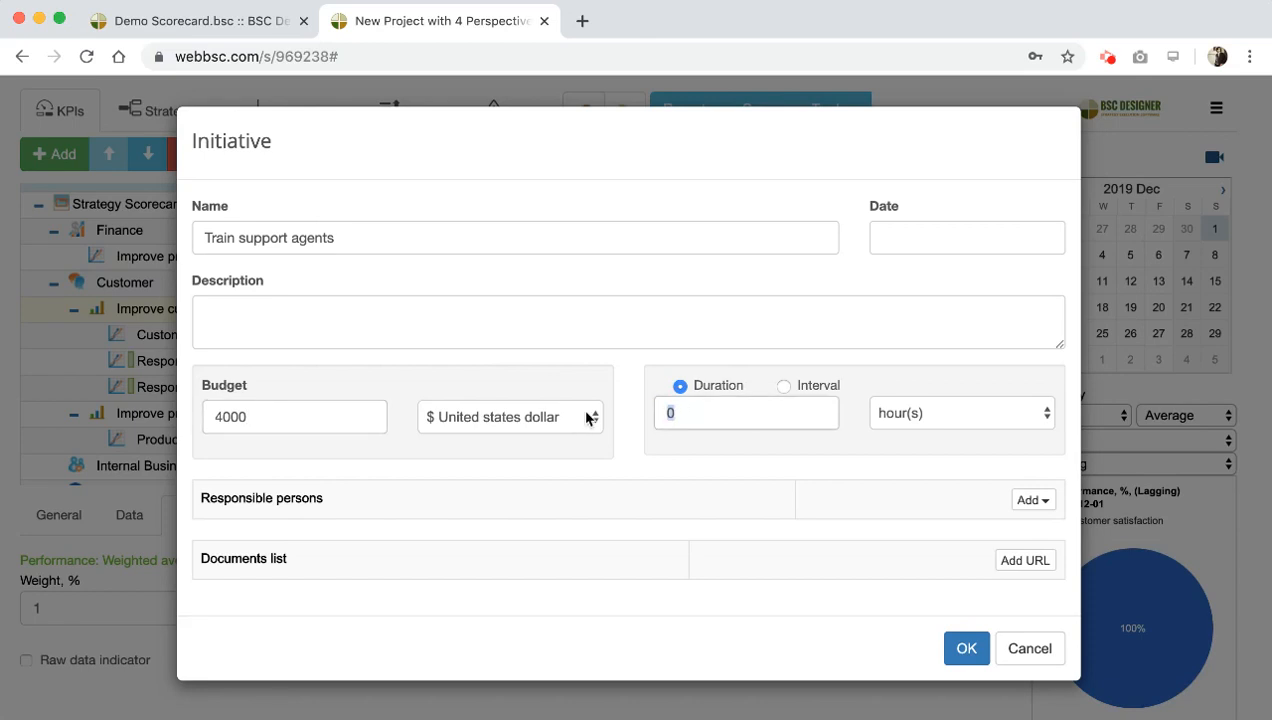
{"action": "type", "text": "12"}
{"action": "left_click", "coordinate": [966, 648]}
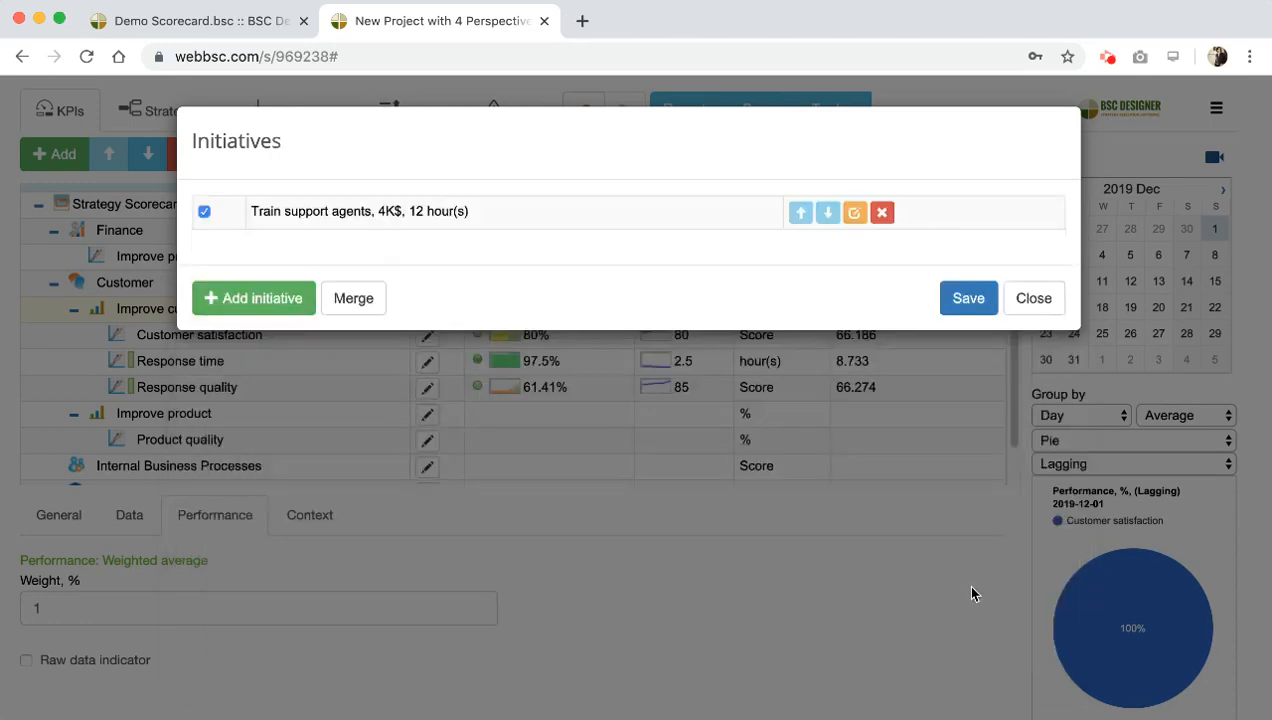
{"action": "left_click", "coordinate": [977, 301]}
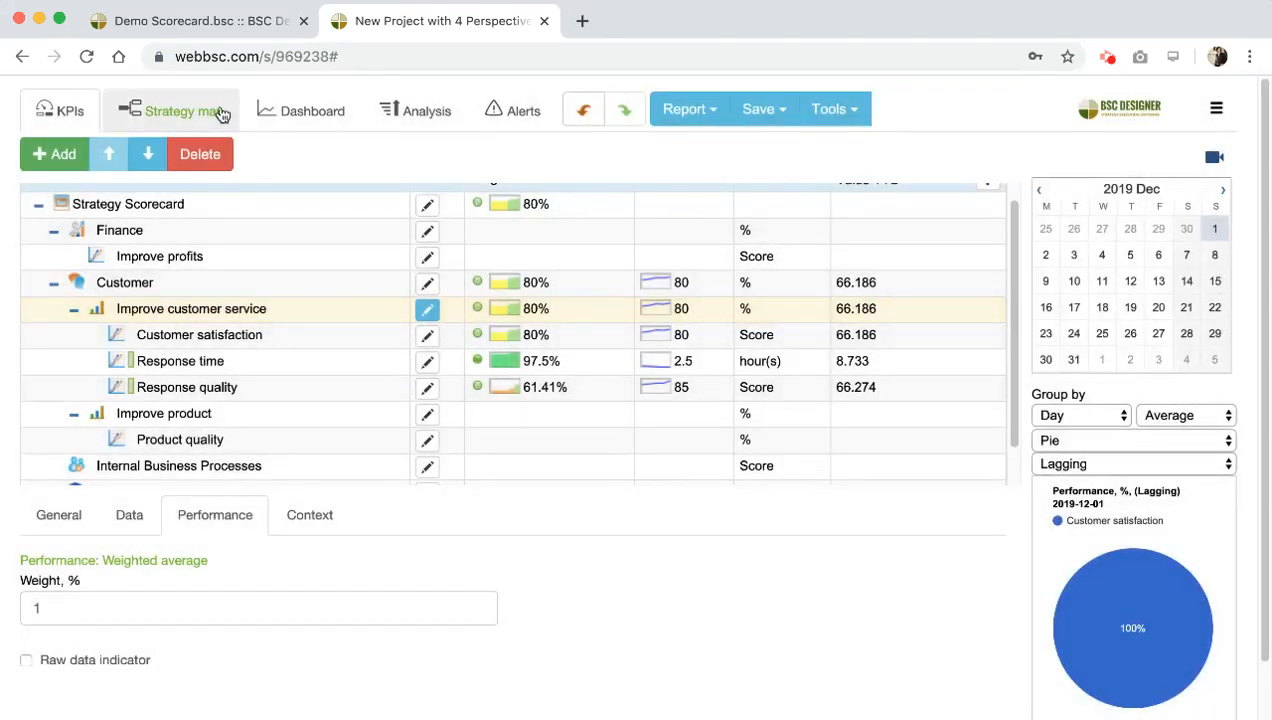
Step: Check the Train support agents initiative on the strategy map and return to the KPIs
{"action": "left_click", "coordinate": [222, 114]}
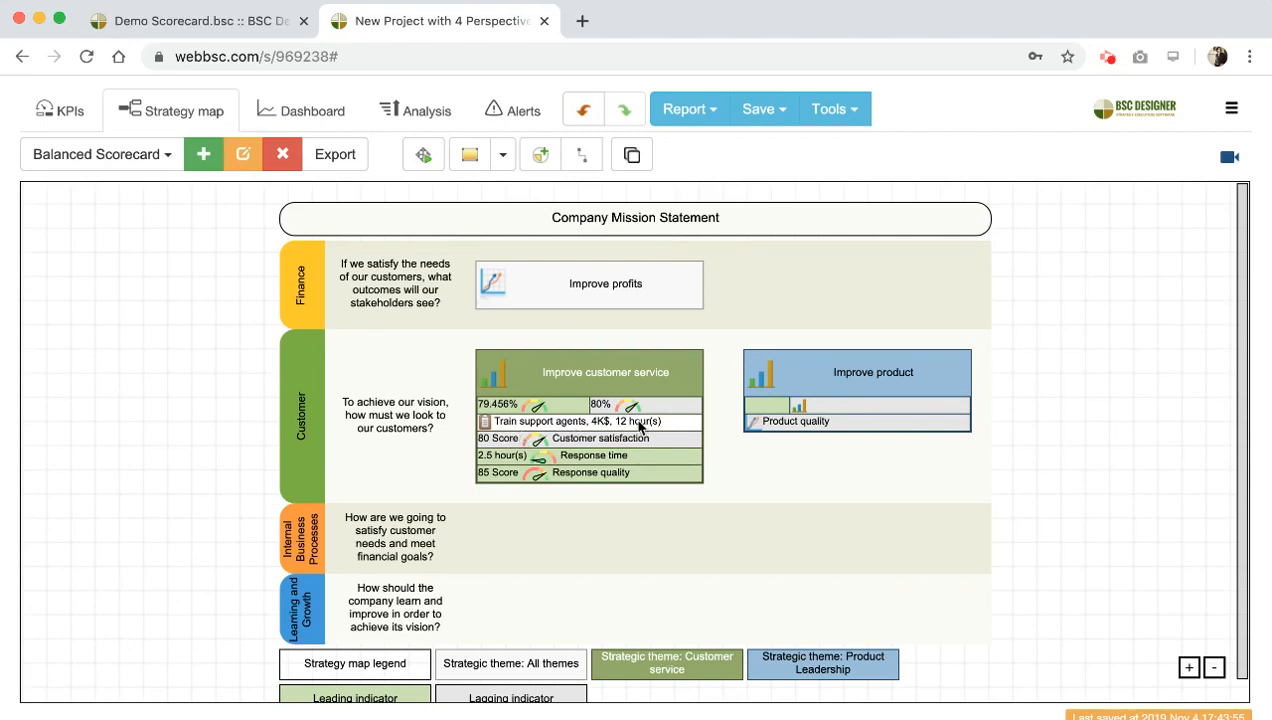
{"action": "left_click", "coordinate": [70, 118]}
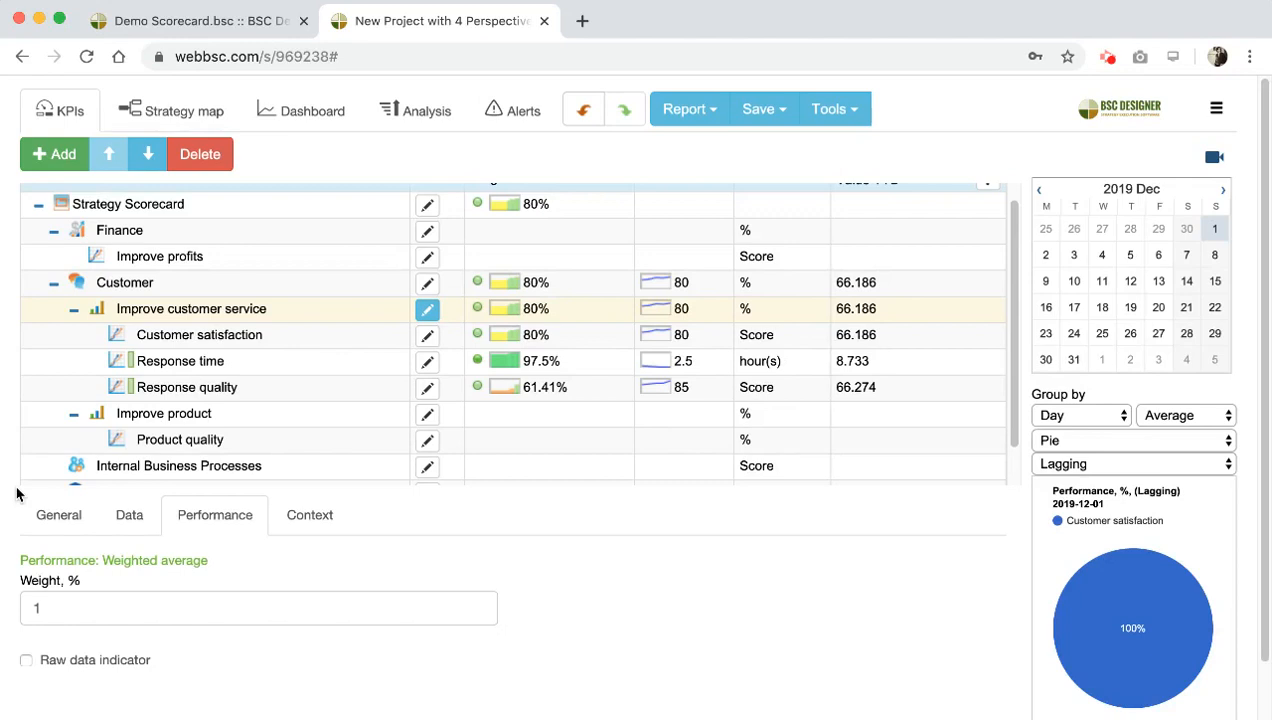
Step: Review the Customer satisfaction indicator's update interval, inheritance, grouping and dated values in the Values editor, and close it
{"action": "left_click", "coordinate": [248, 339]}
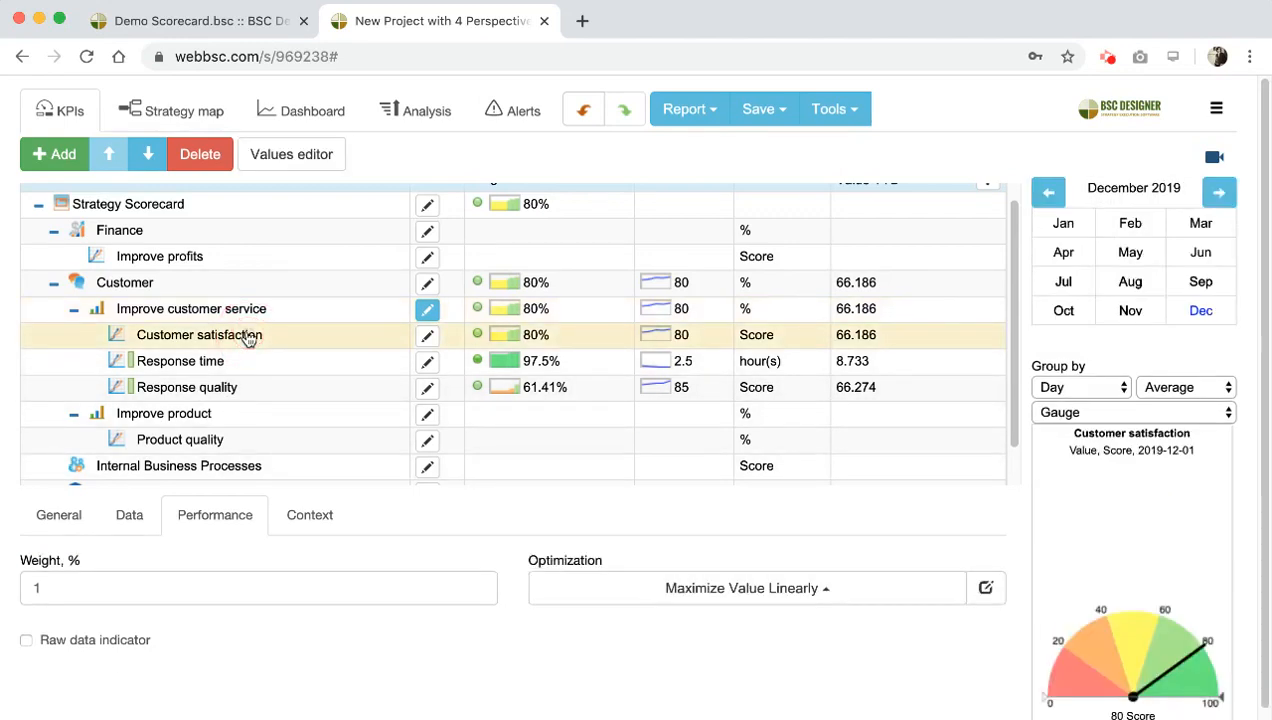
{"action": "left_click", "coordinate": [291, 155]}
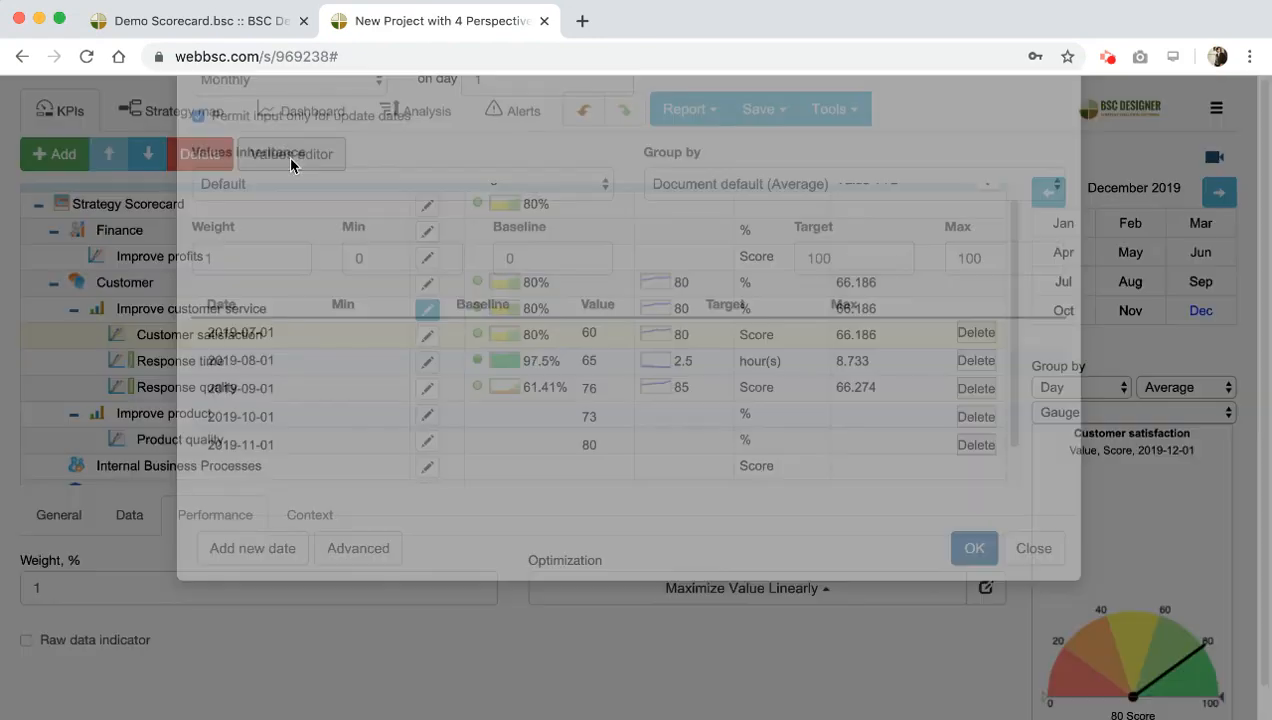
{"action": "scroll", "coordinate": [380, 318], "scroll_direction": "down", "scroll_amount": 1}
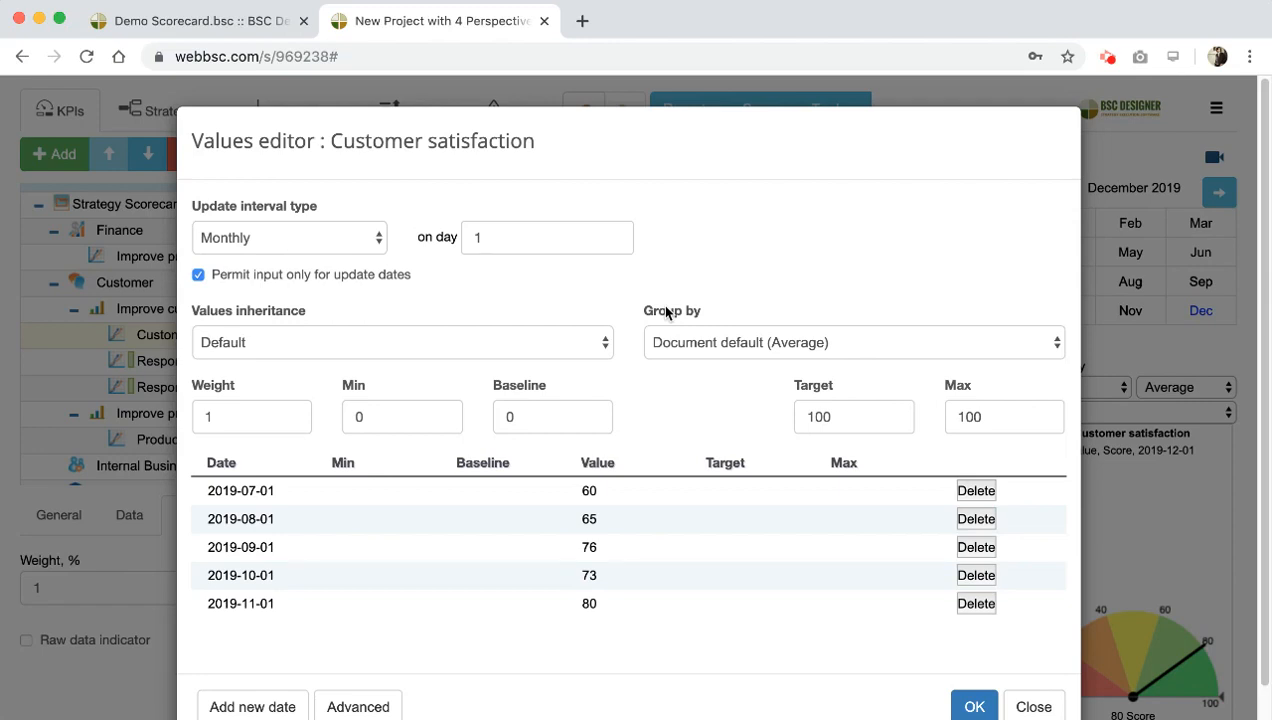
{"action": "left_click", "coordinate": [1033, 707]}
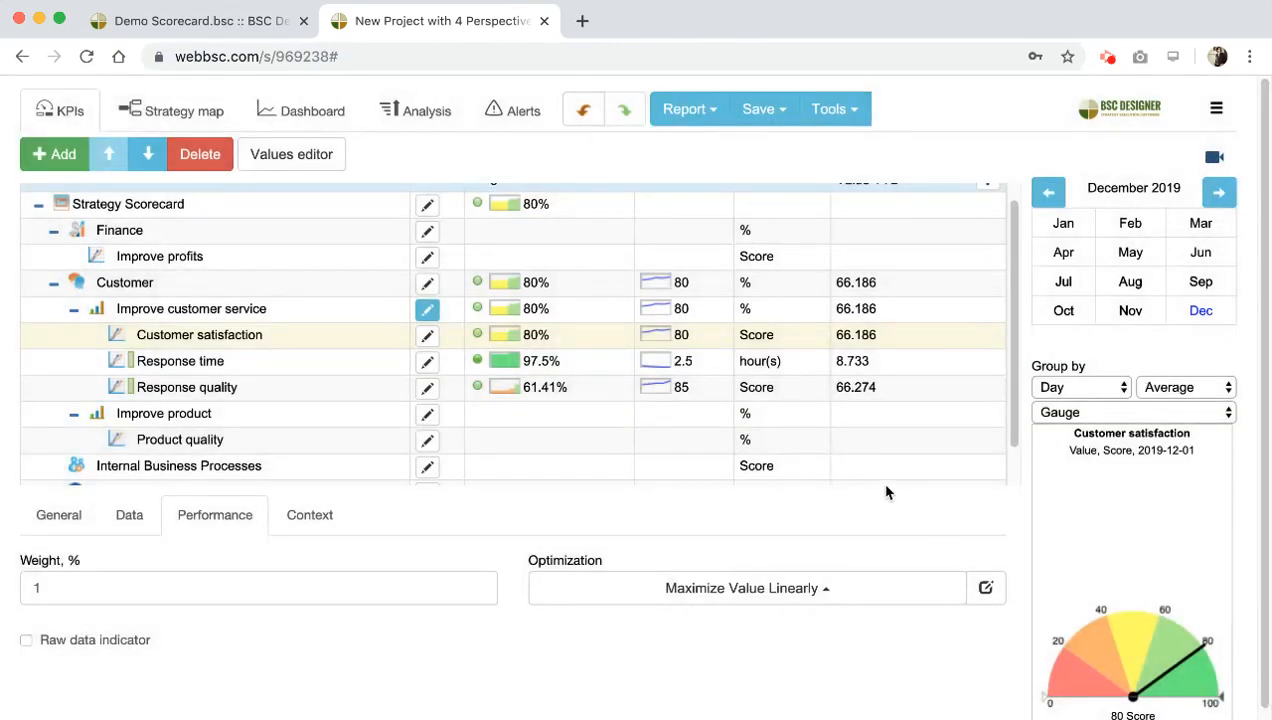
Step: Check the mission statement on the strategy map, and view the Strategy Scorecard's description and mission fields in the KPIs
{"action": "left_click", "coordinate": [208, 113]}
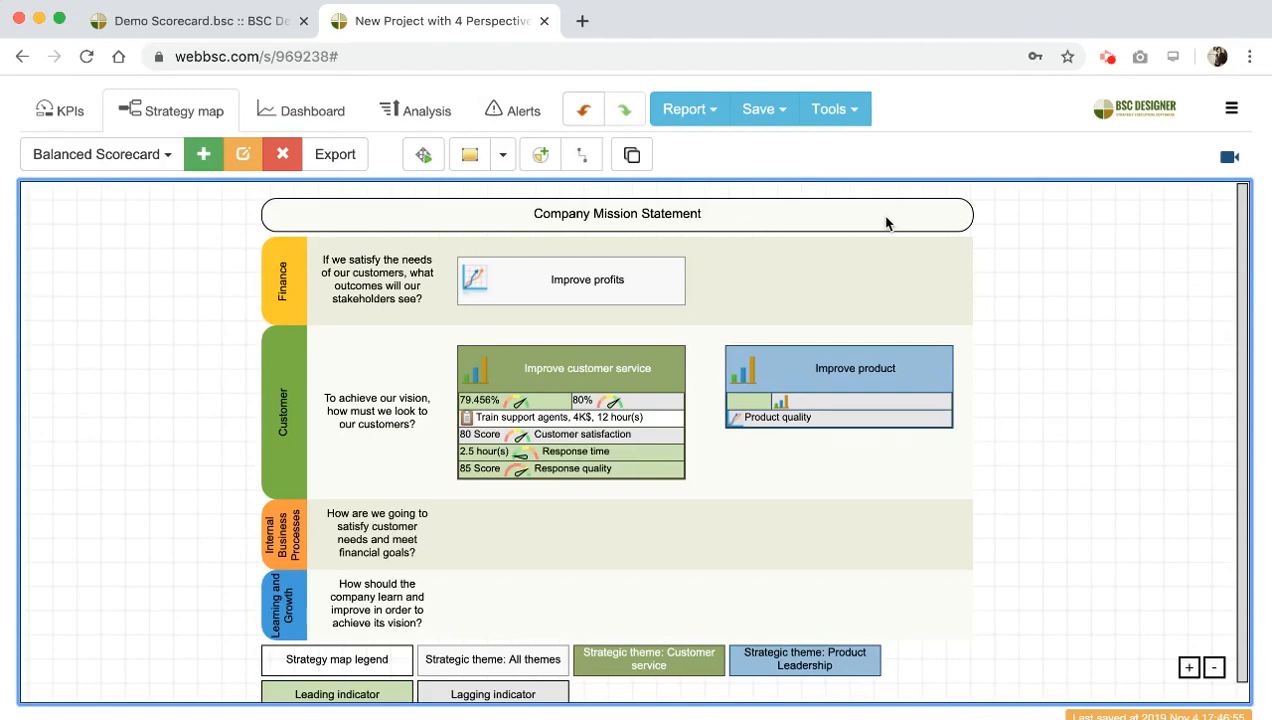
{"action": "left_click", "coordinate": [46, 110]}
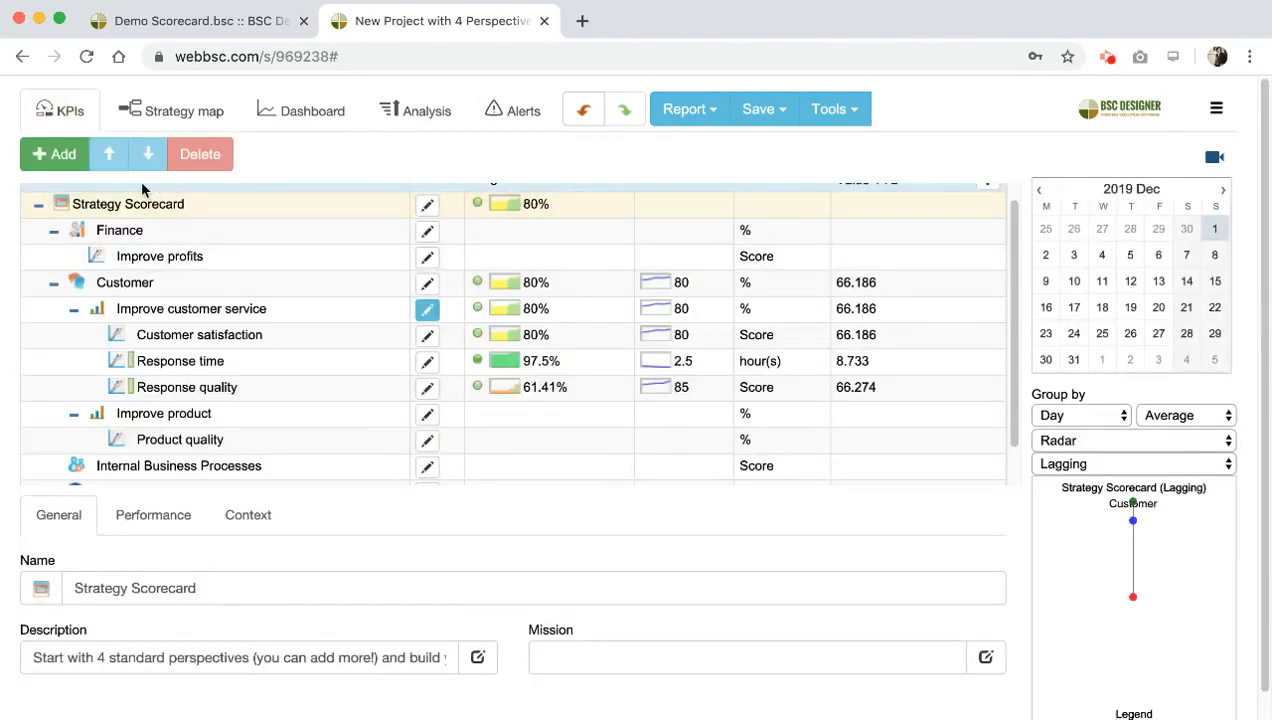
{"action": "scroll", "coordinate": [148, 211], "scroll_direction": "up", "scroll_amount": 1}
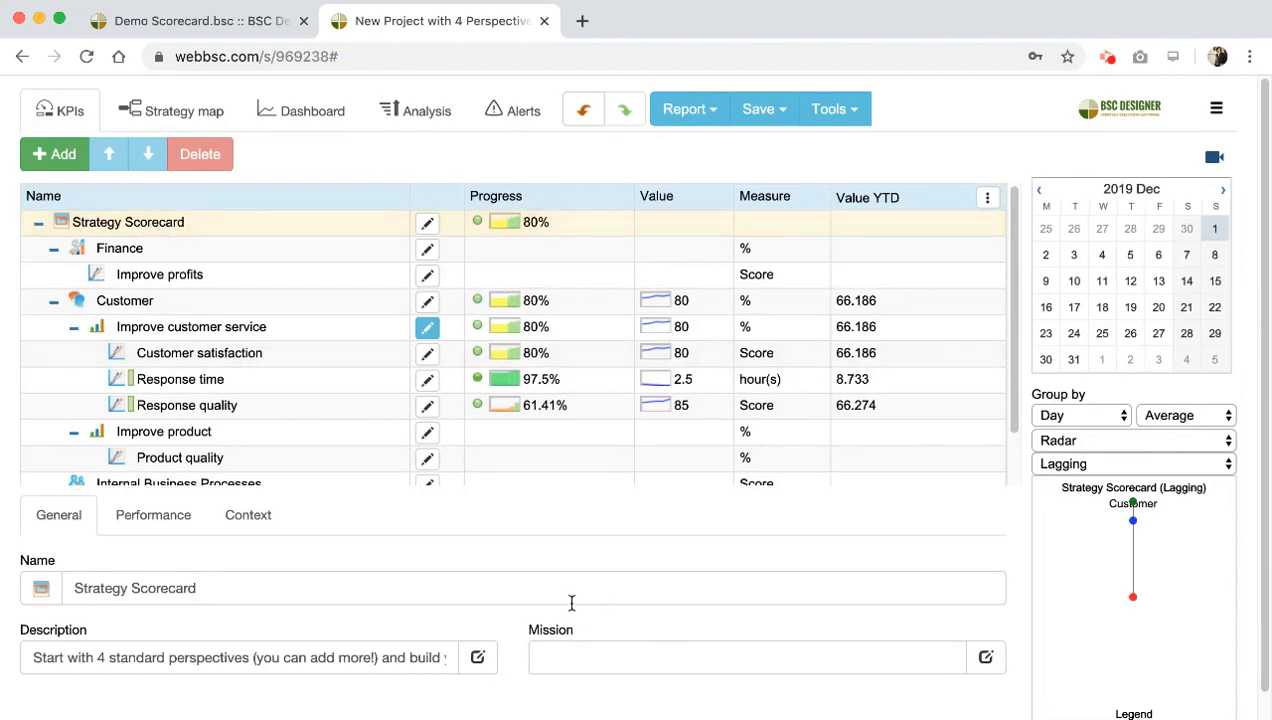
Step: Examine the strategy map's perspectives, goals, strategic theme colours and leading and lagging indicator legend
{"action": "left_click", "coordinate": [188, 113]}
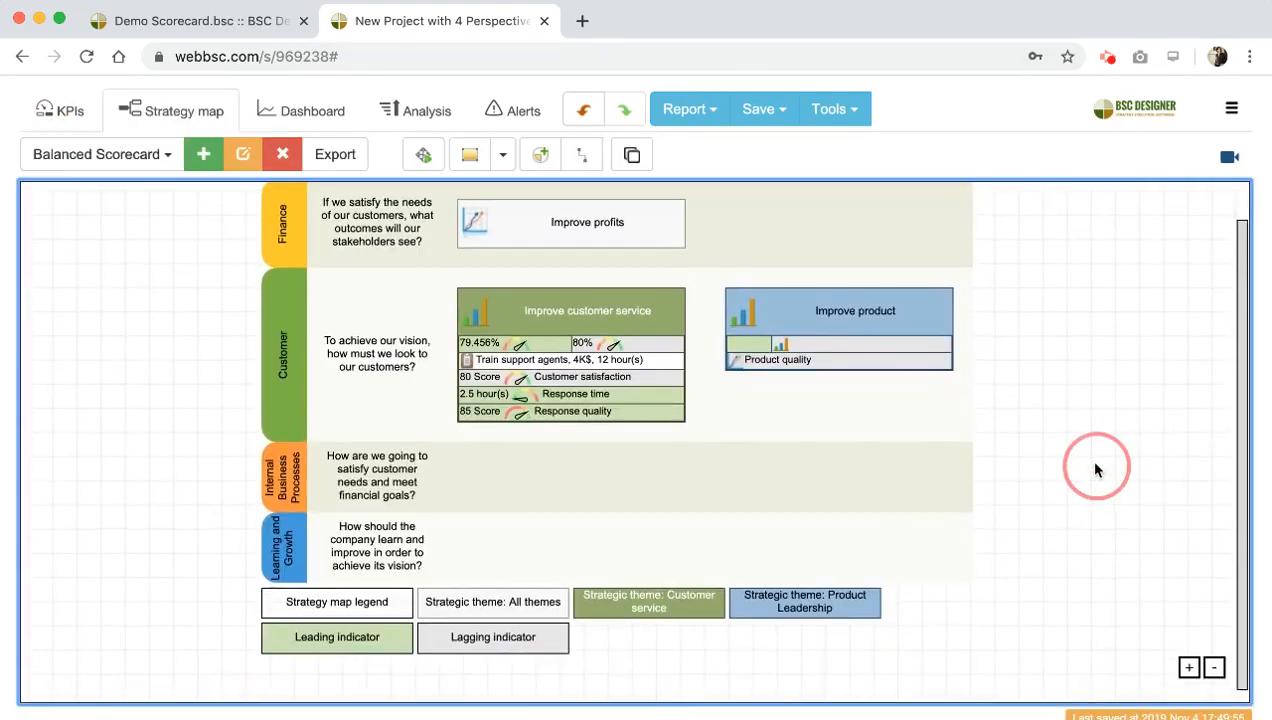
{"action": "left_click", "coordinate": [846, 619]}
{"action": "left_click", "coordinate": [656, 609]}
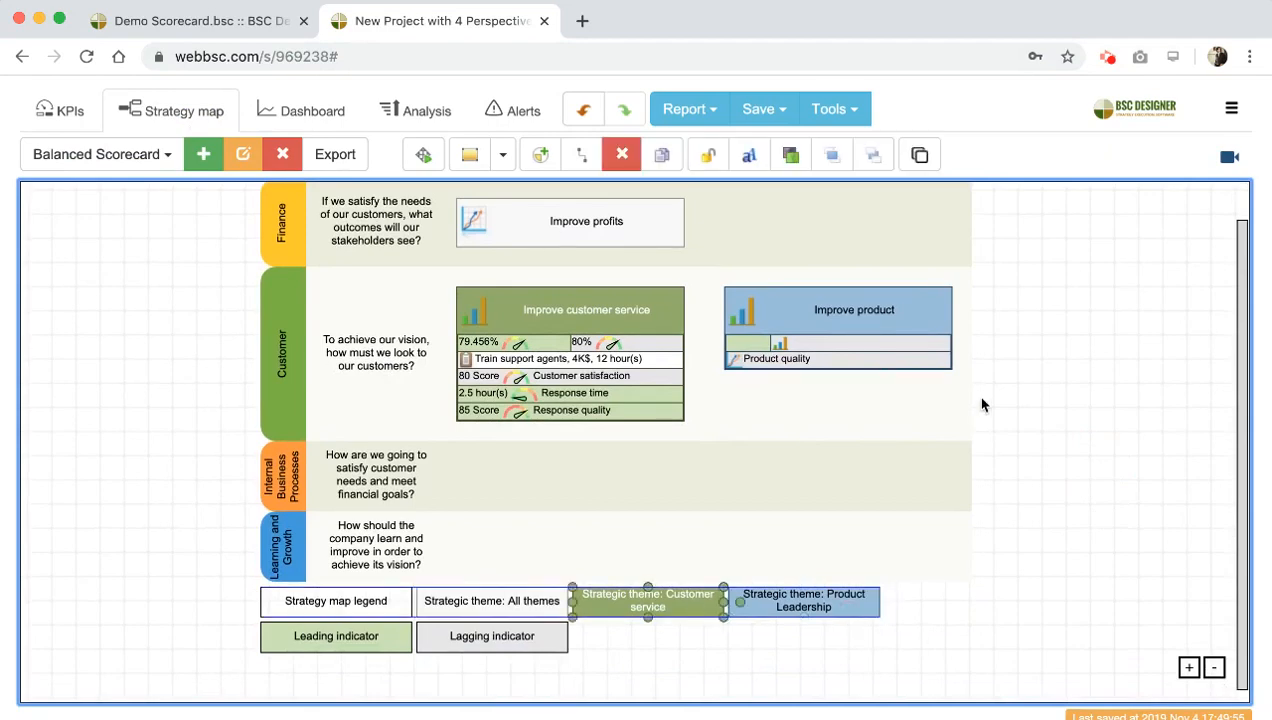
{"action": "left_click", "coordinate": [983, 400]}
{"action": "left_click", "coordinate": [999, 431]}
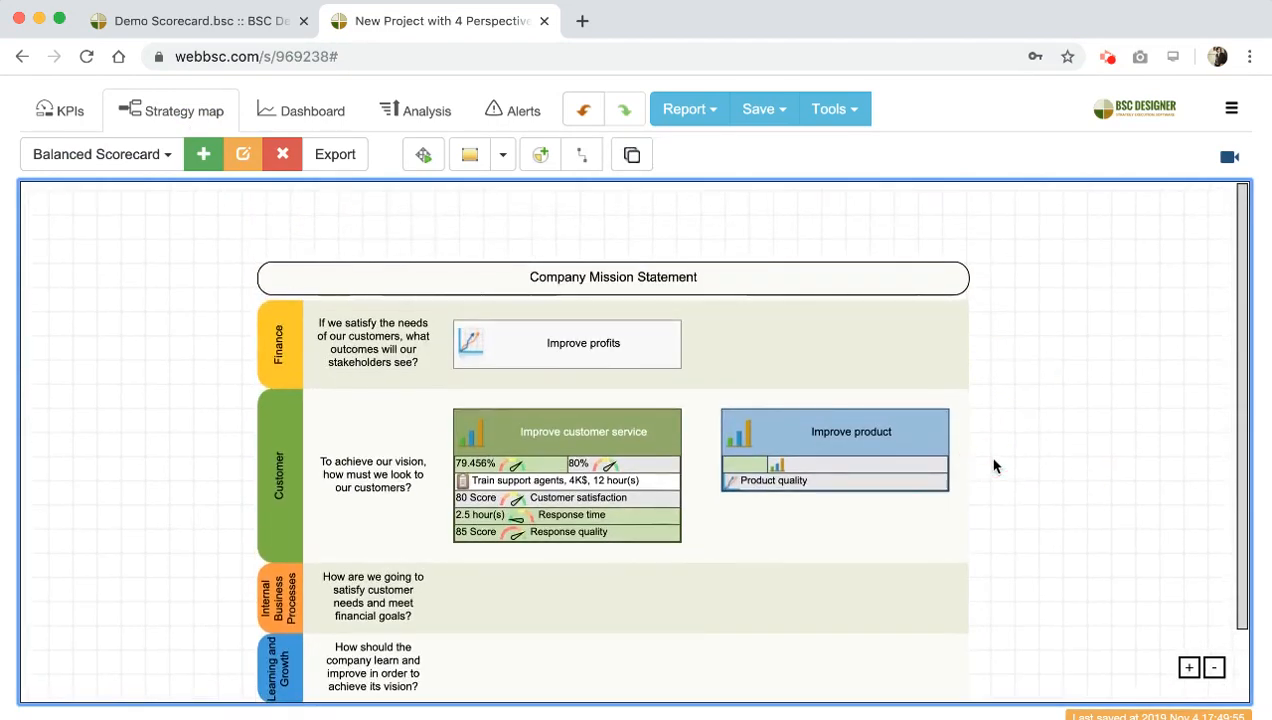
{"action": "left_click_drag", "start_coordinate": [994, 478], "coordinate": [1001, 381]}
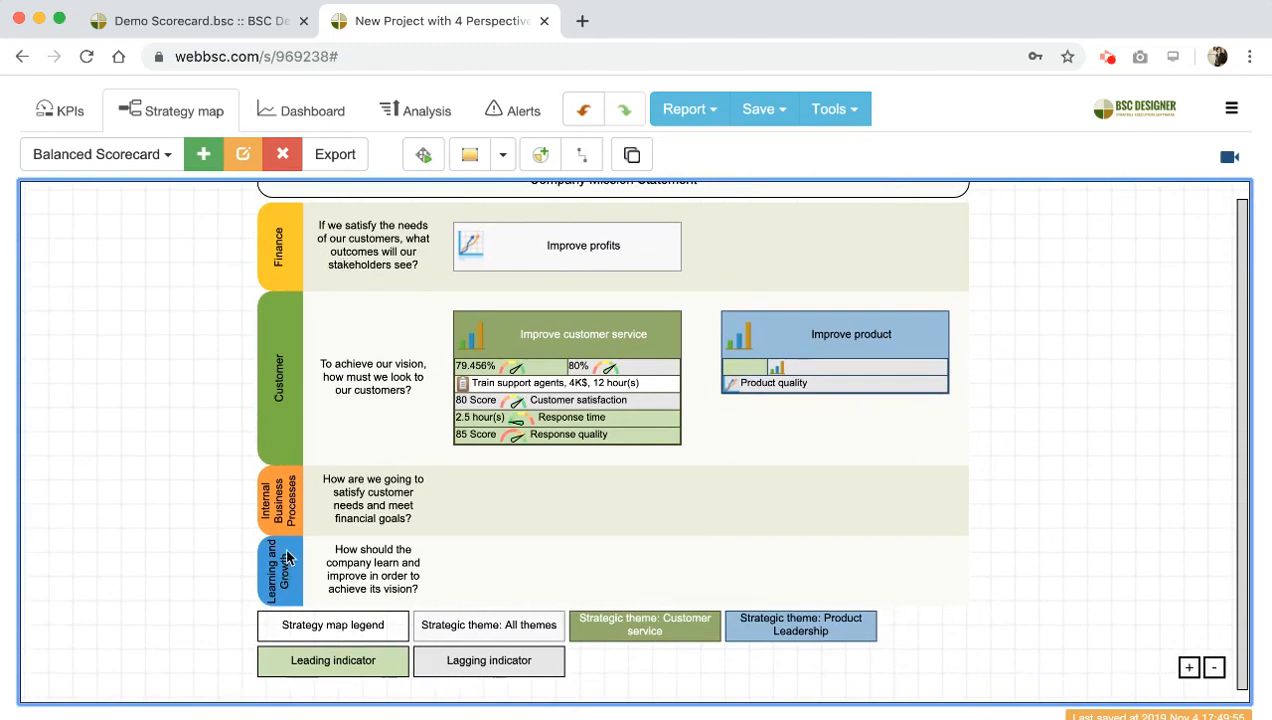
{"action": "left_click", "coordinate": [1095, 276]}
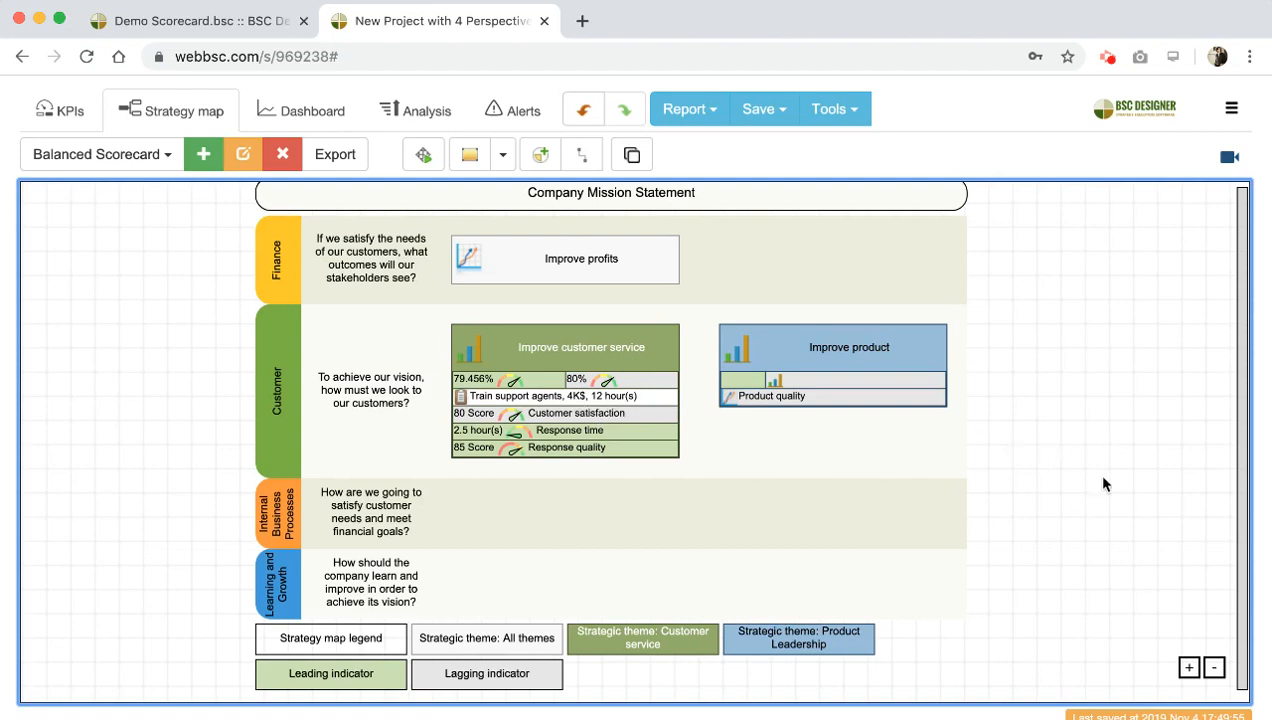
{"action": "scroll", "coordinate": [1095, 472], "scroll_direction": "down", "scroll_amount": 1}
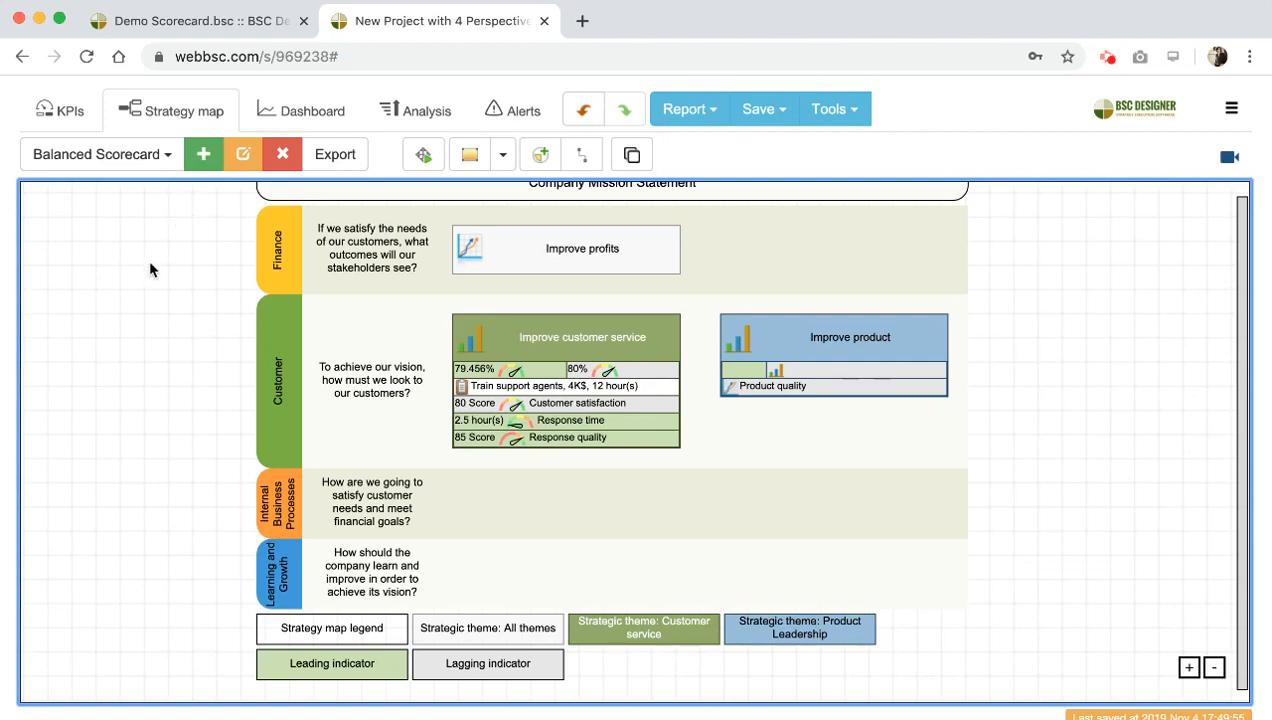
Step: Review the map style choices in the Placement wizard and close it
{"action": "left_click", "coordinate": [424, 155]}
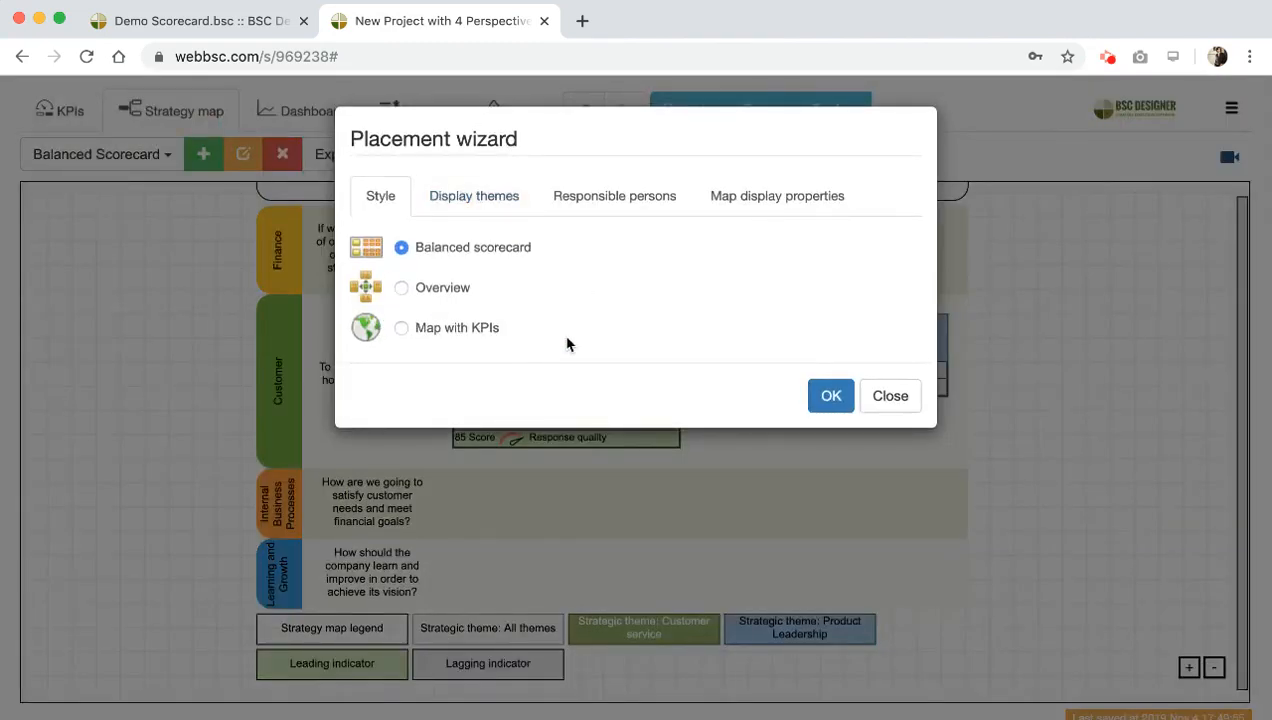
{"action": "left_click", "coordinate": [904, 399]}
{"action": "left_click", "coordinate": [1049, 367]}
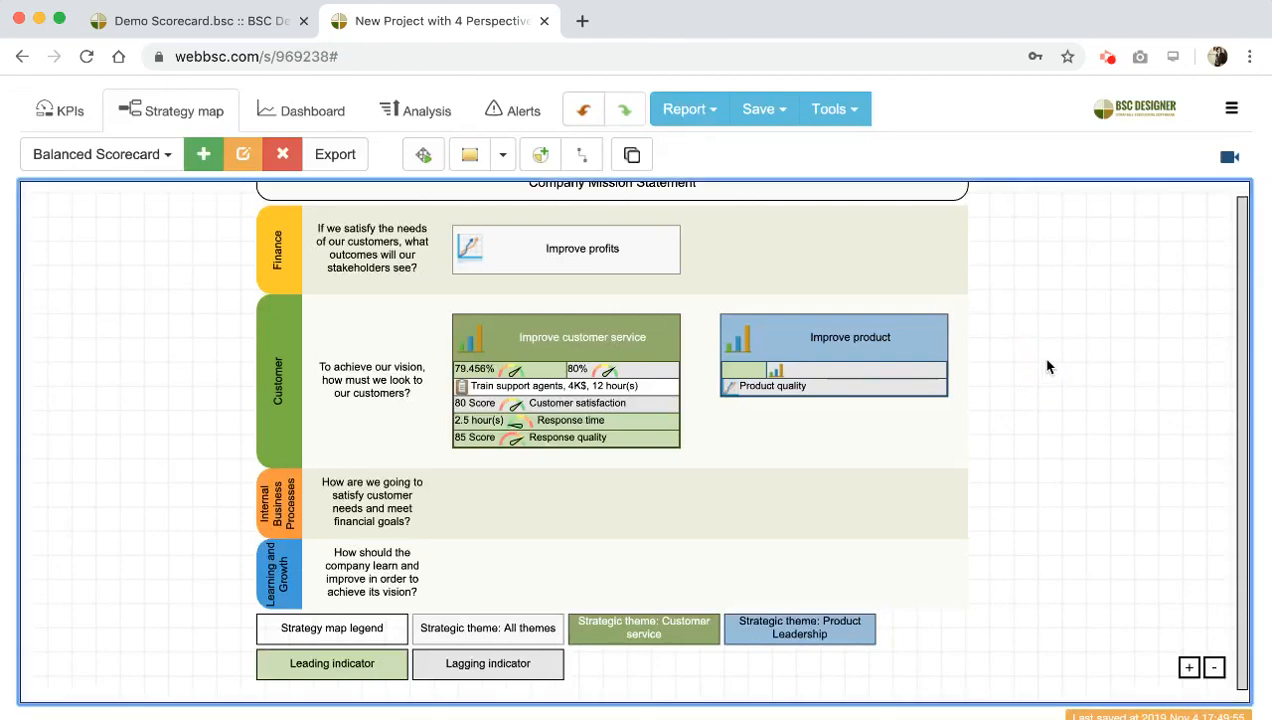
Step: Link the lagging part of Improve customer service to the leading part of Improve profits with a connector on the strategy map
{"action": "scroll", "coordinate": [1074, 264], "scroll_direction": "up", "scroll_amount": 2}
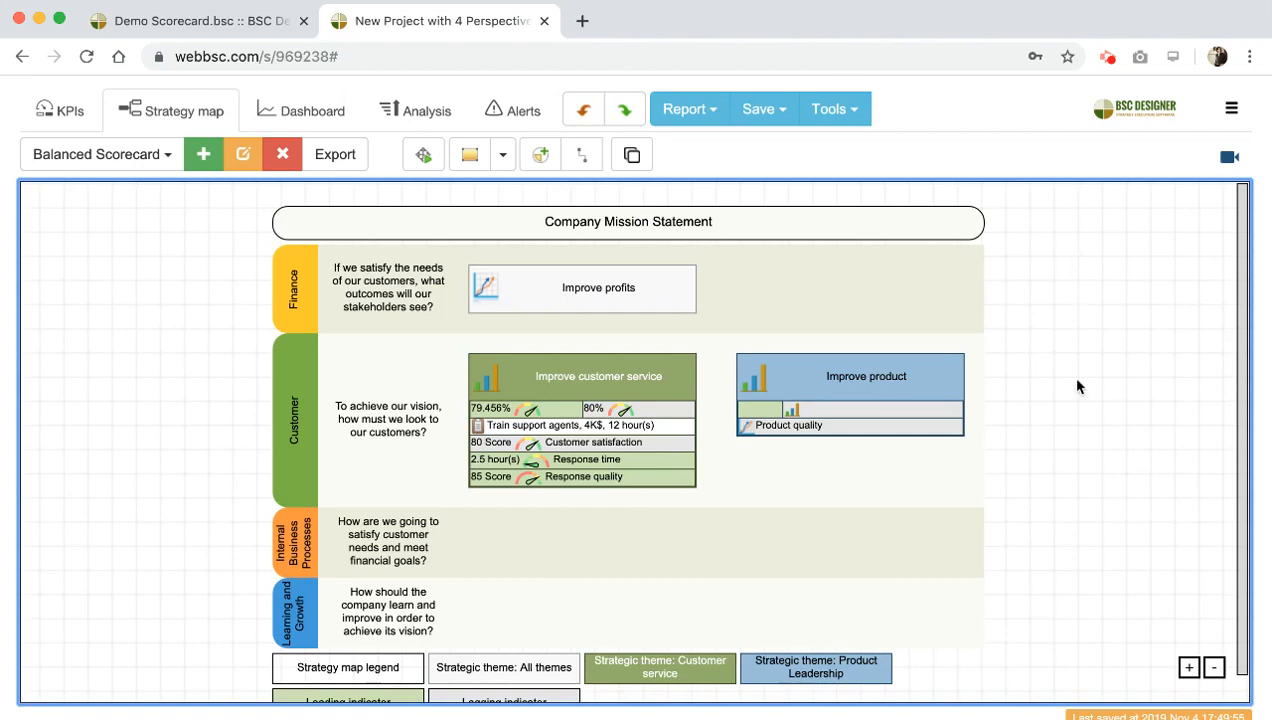
{"action": "scroll", "coordinate": [1076, 420], "scroll_direction": "down", "scroll_amount": 1}
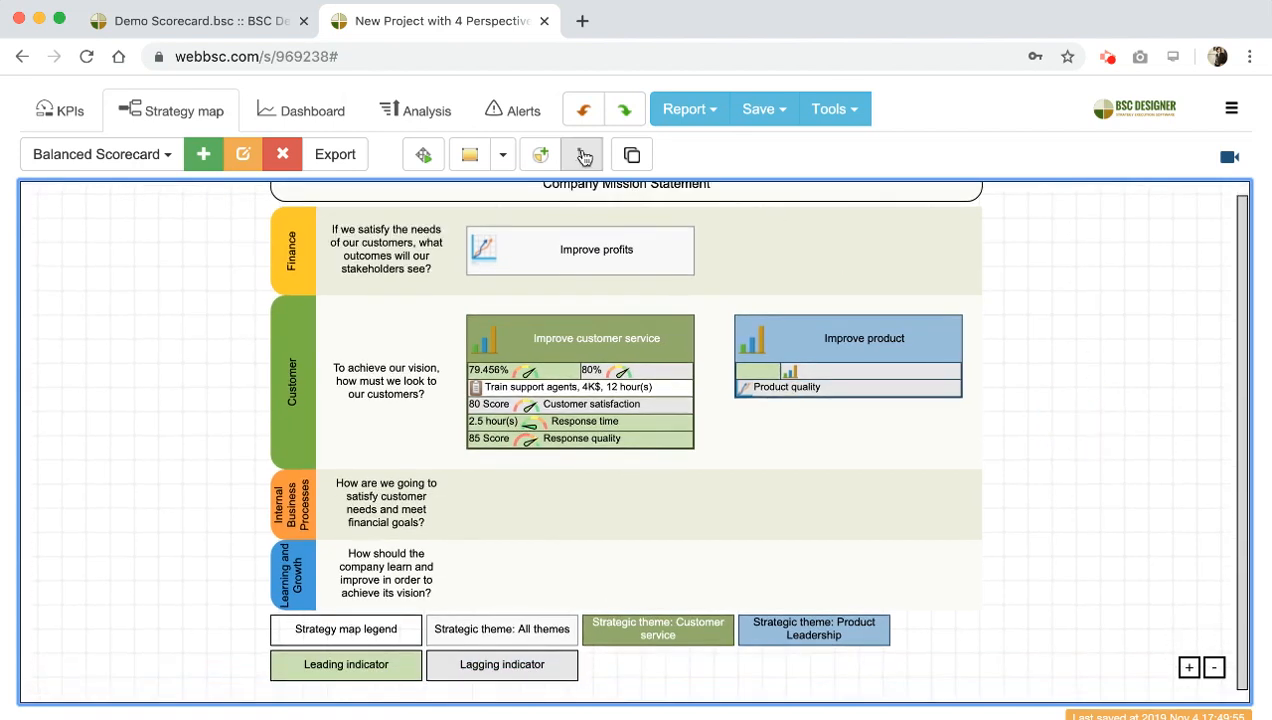
{"action": "left_click", "coordinate": [585, 155]}
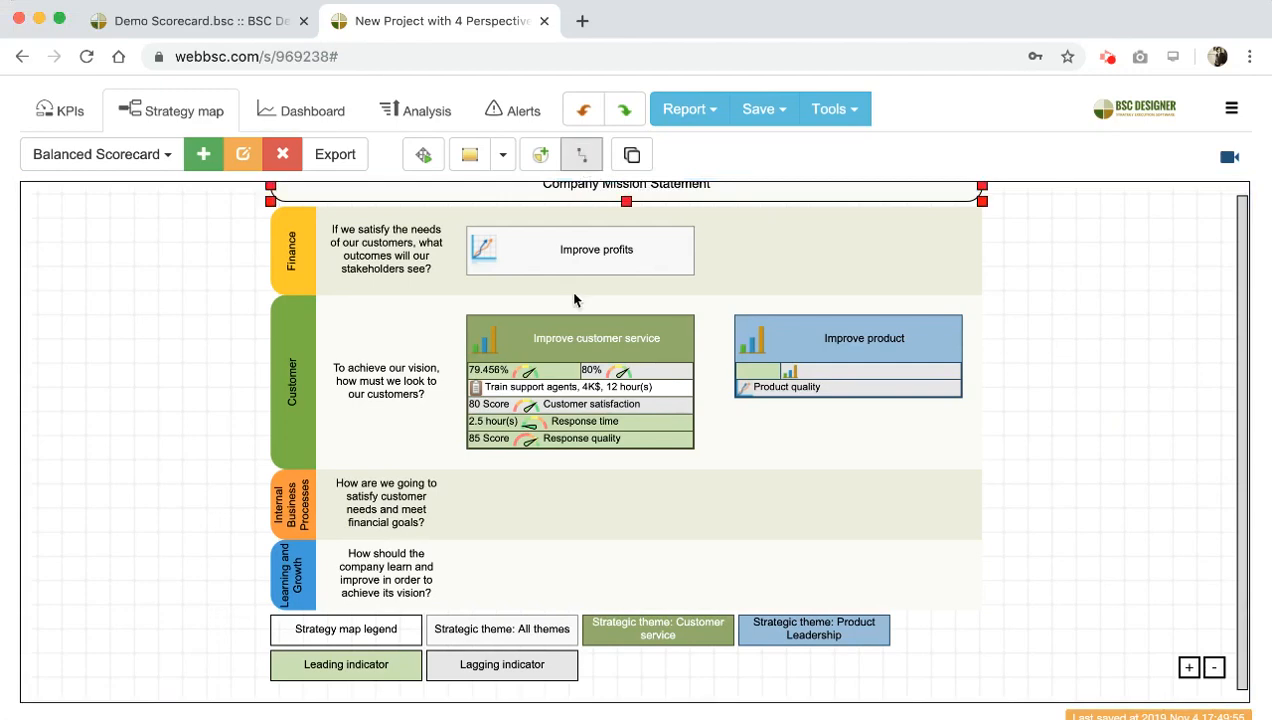
{"action": "mouse_move", "coordinate": [581, 318]}
{"action": "left_click_drag", "start_coordinate": [581, 318], "coordinate": [584, 279]}
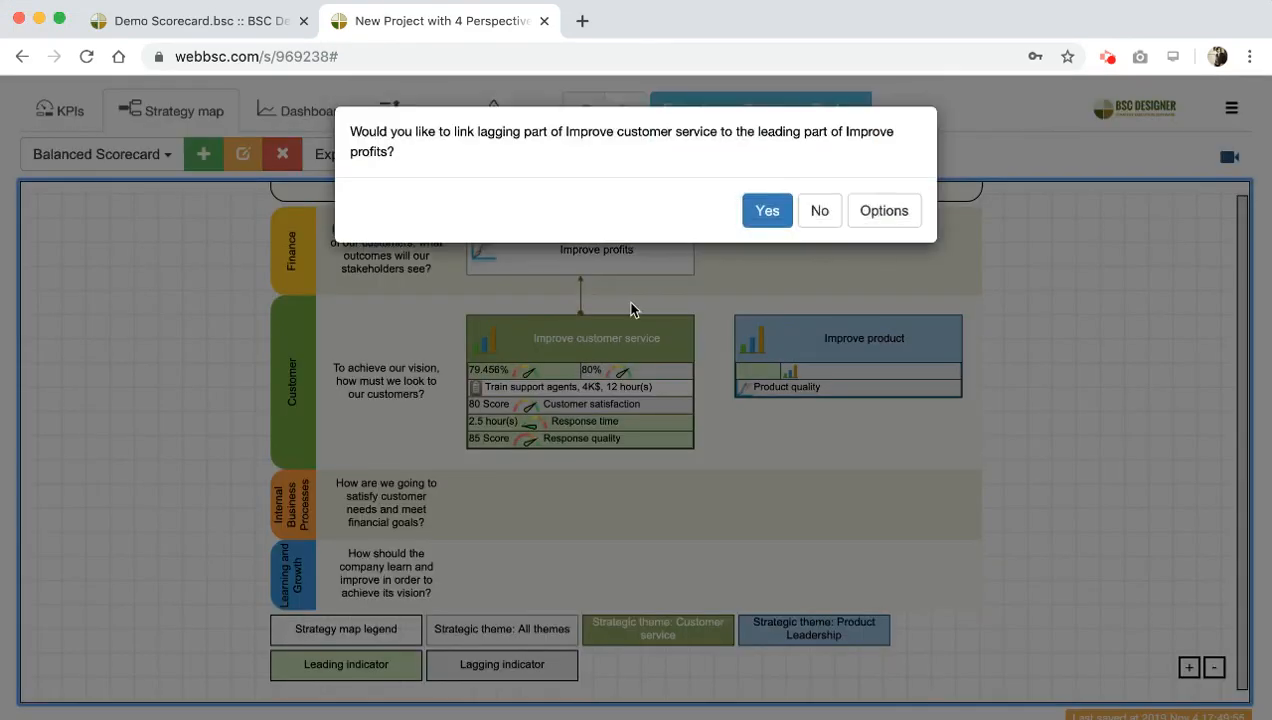
{"action": "left_click", "coordinate": [766, 212]}
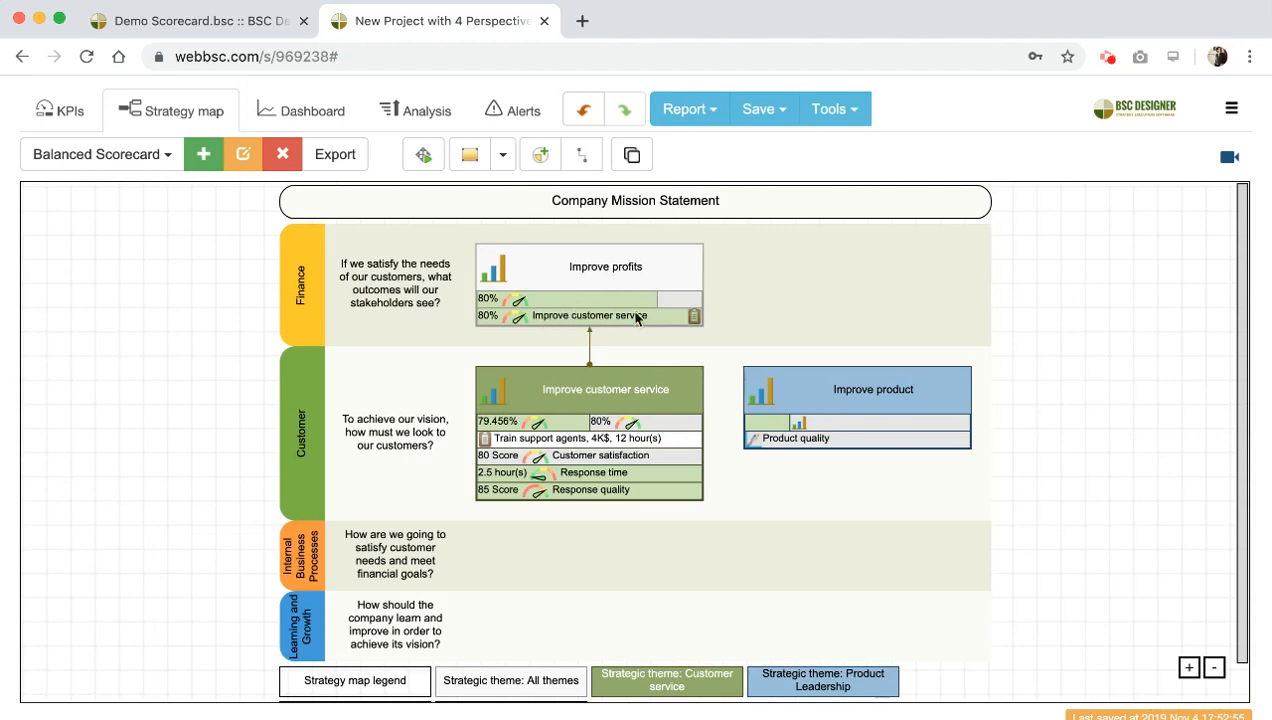
Step: Link the lagging part of Improve product to the leading part of Improve profits with a connector on the strategy map
{"action": "left_click", "coordinate": [581, 154]}
{"action": "left_click", "coordinate": [723, 304]}
{"action": "left_click", "coordinate": [852, 366]}
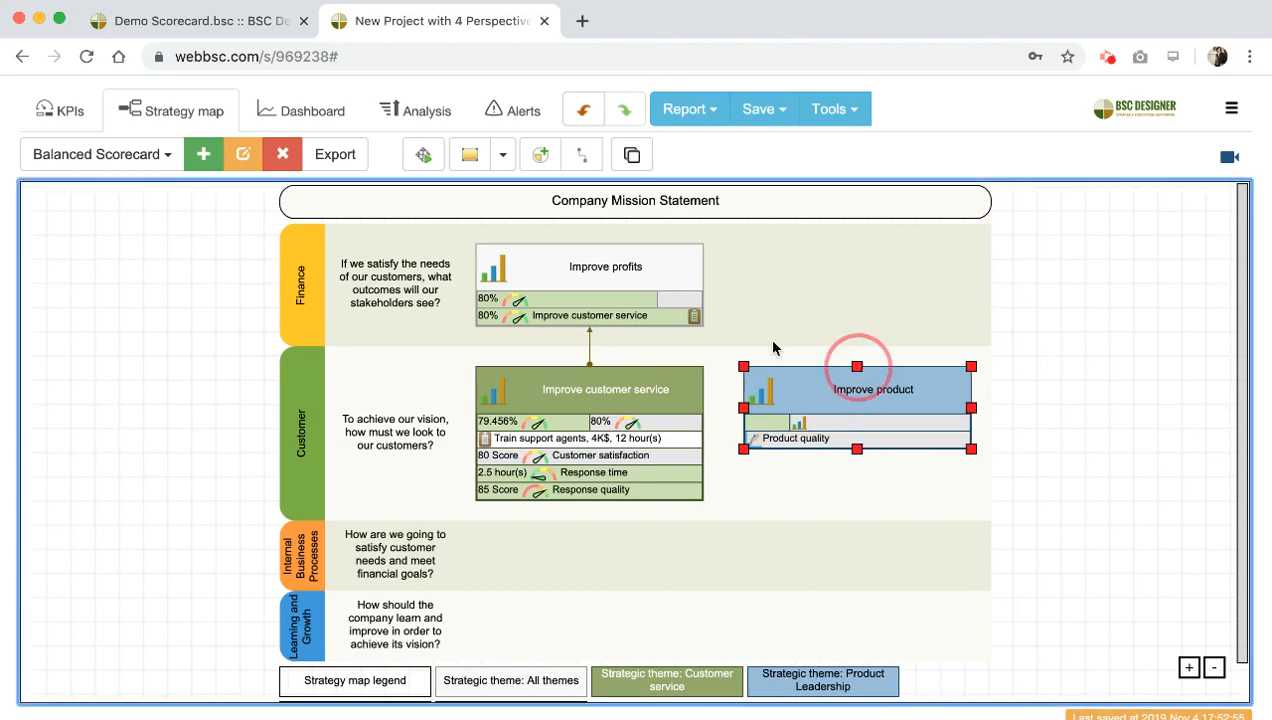
{"action": "left_click", "coordinate": [590, 327]}
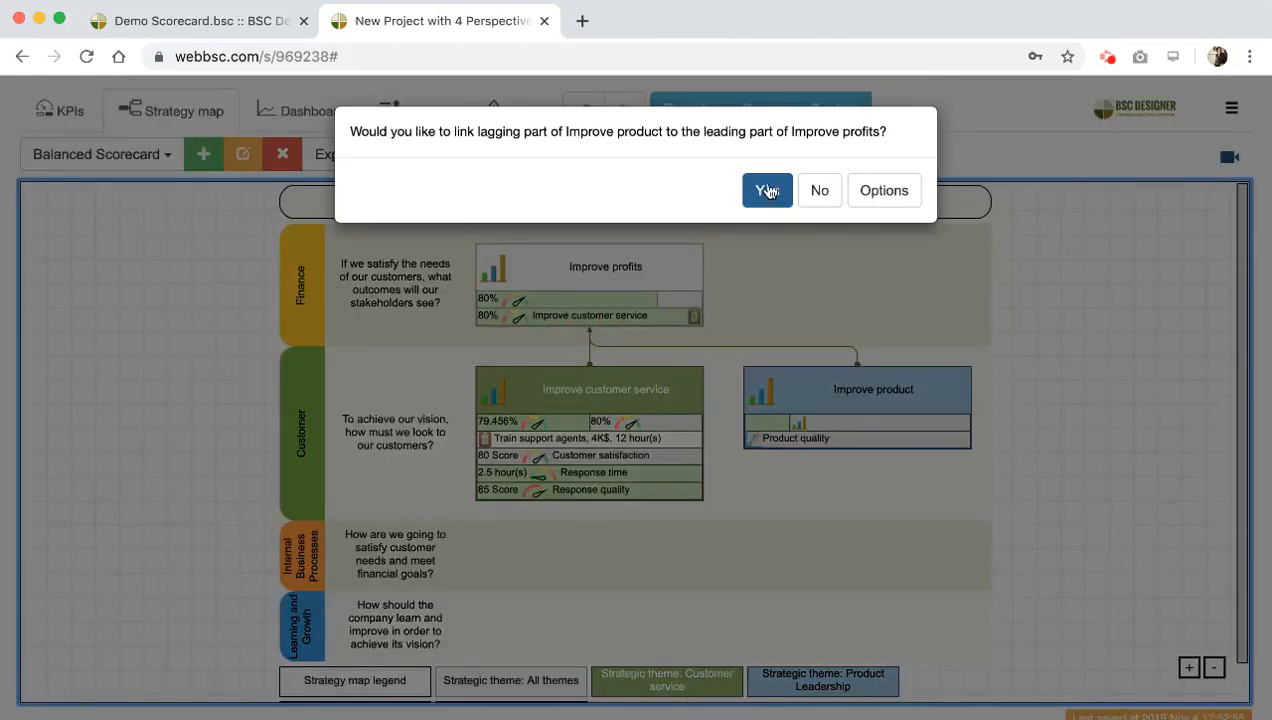
{"action": "left_click", "coordinate": [764, 190]}
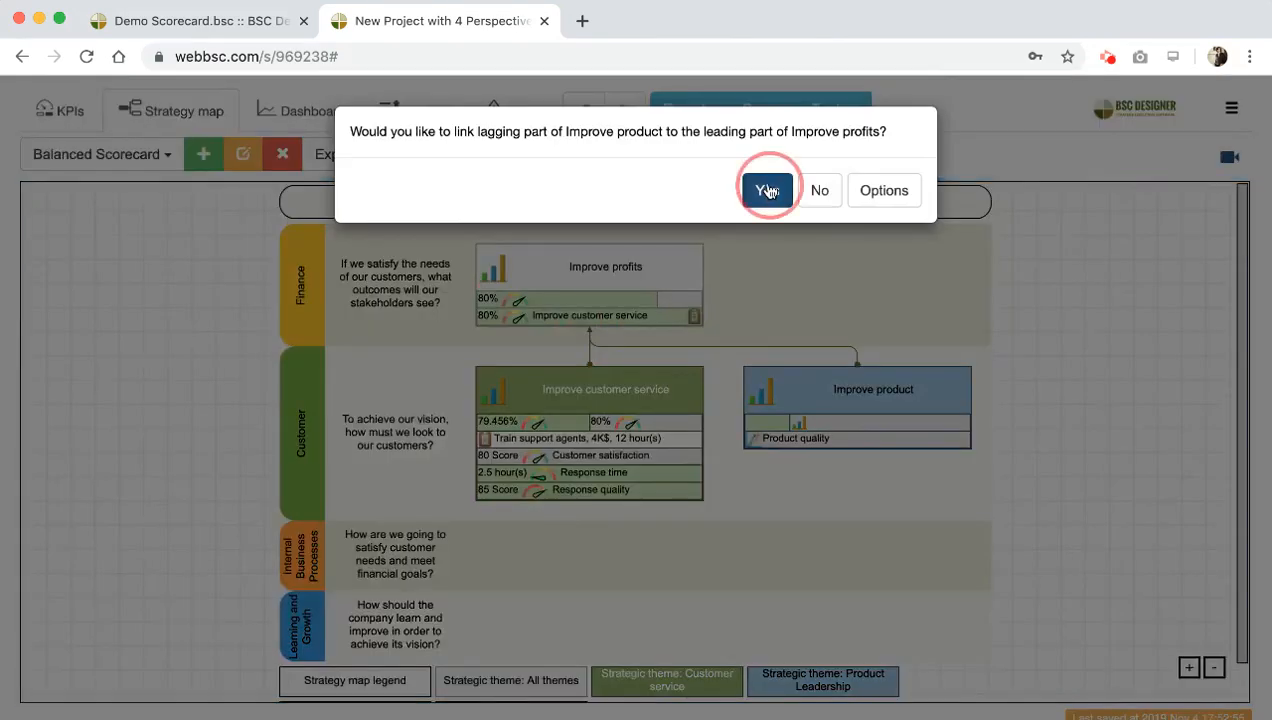
{"action": "left_click", "coordinate": [1061, 337]}
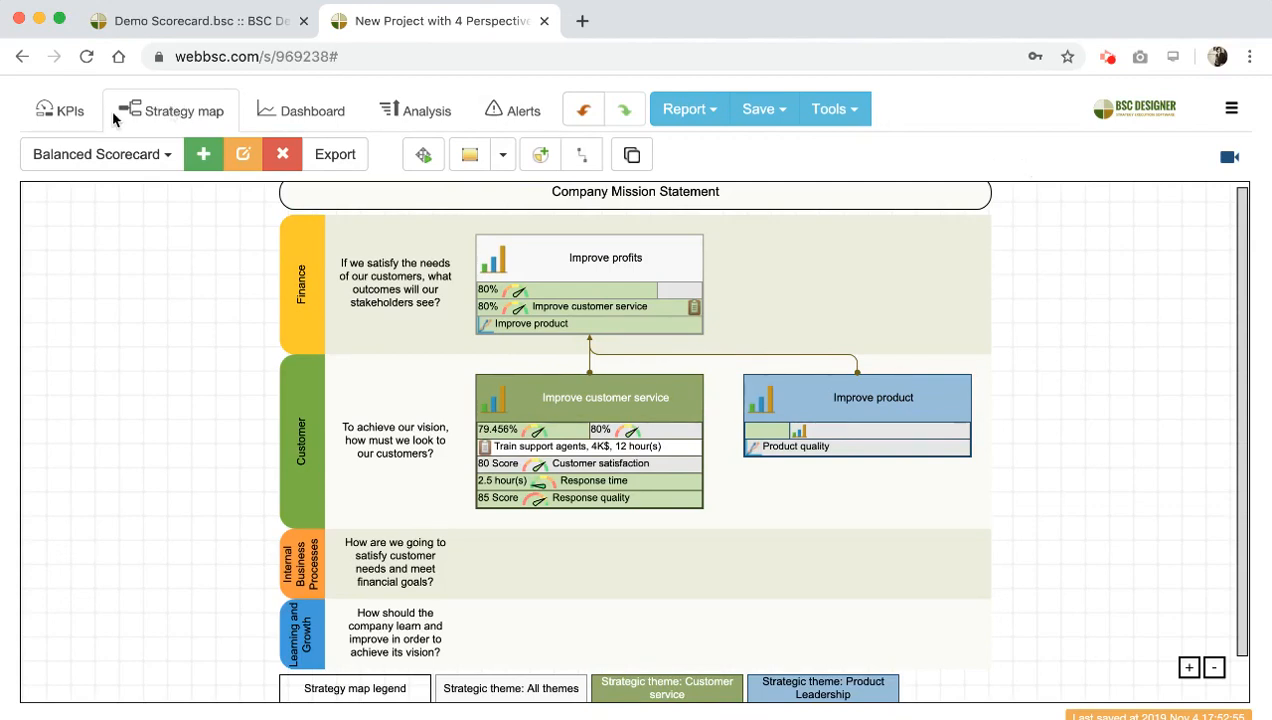
Step: Add a new indicator under the Improve product goal of the Customer perspective in the KPIs
{"action": "left_click", "coordinate": [80, 111]}
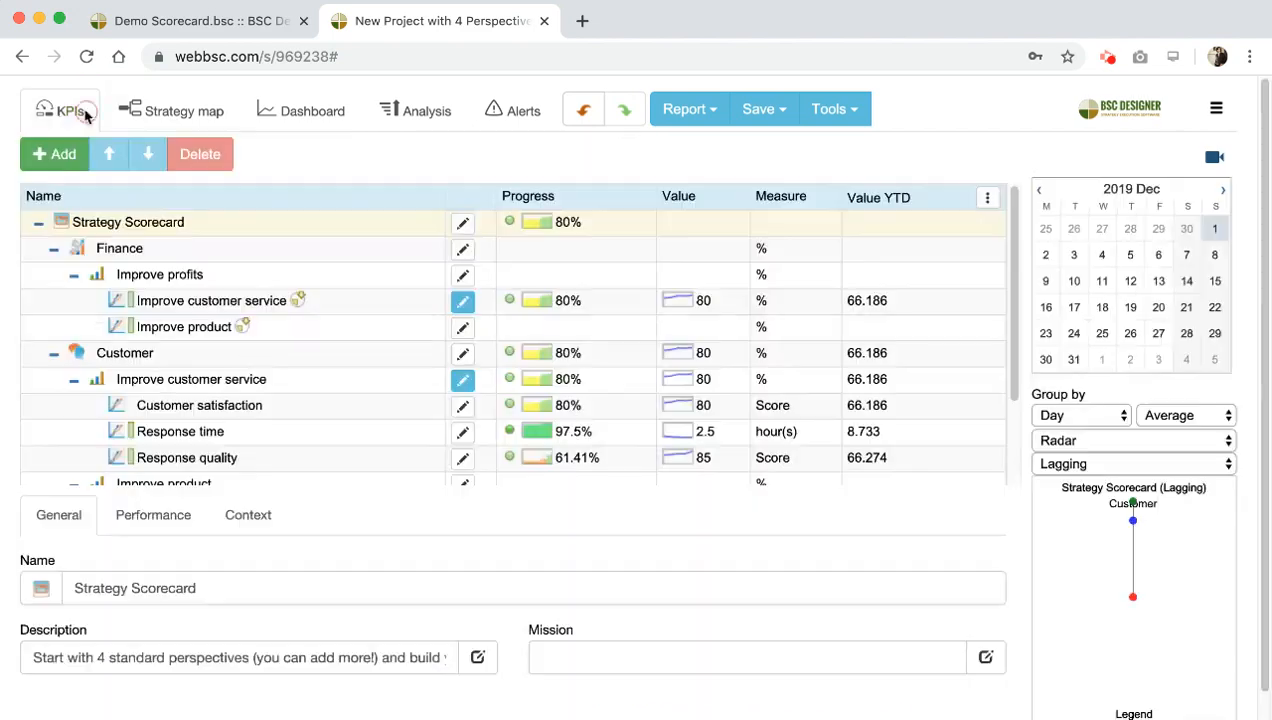
{"action": "scroll", "coordinate": [228, 463], "scroll_direction": "down", "scroll_amount": 1}
{"action": "left_click", "coordinate": [225, 441]}
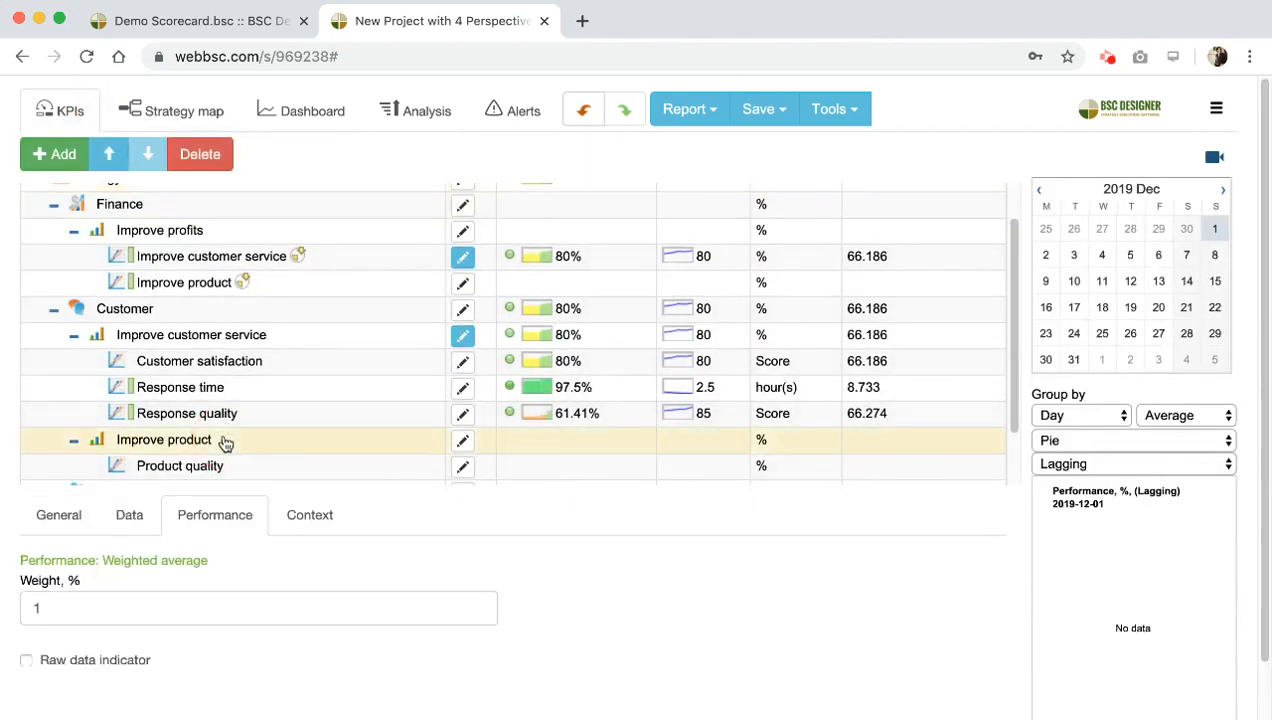
{"action": "scroll", "coordinate": [230, 430], "scroll_direction": "down", "scroll_amount": 1}
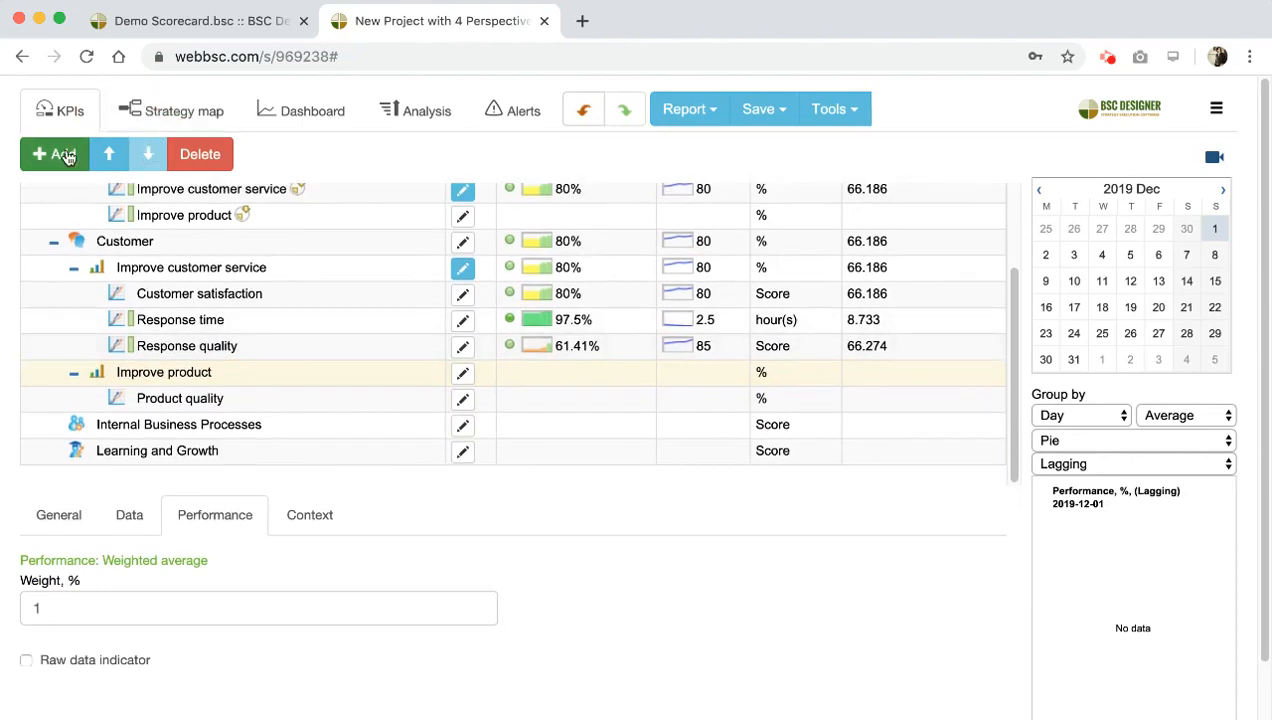
{"action": "left_click", "coordinate": [62, 156]}
{"action": "scroll", "coordinate": [230, 312], "scroll_direction": "down", "scroll_amount": 2}
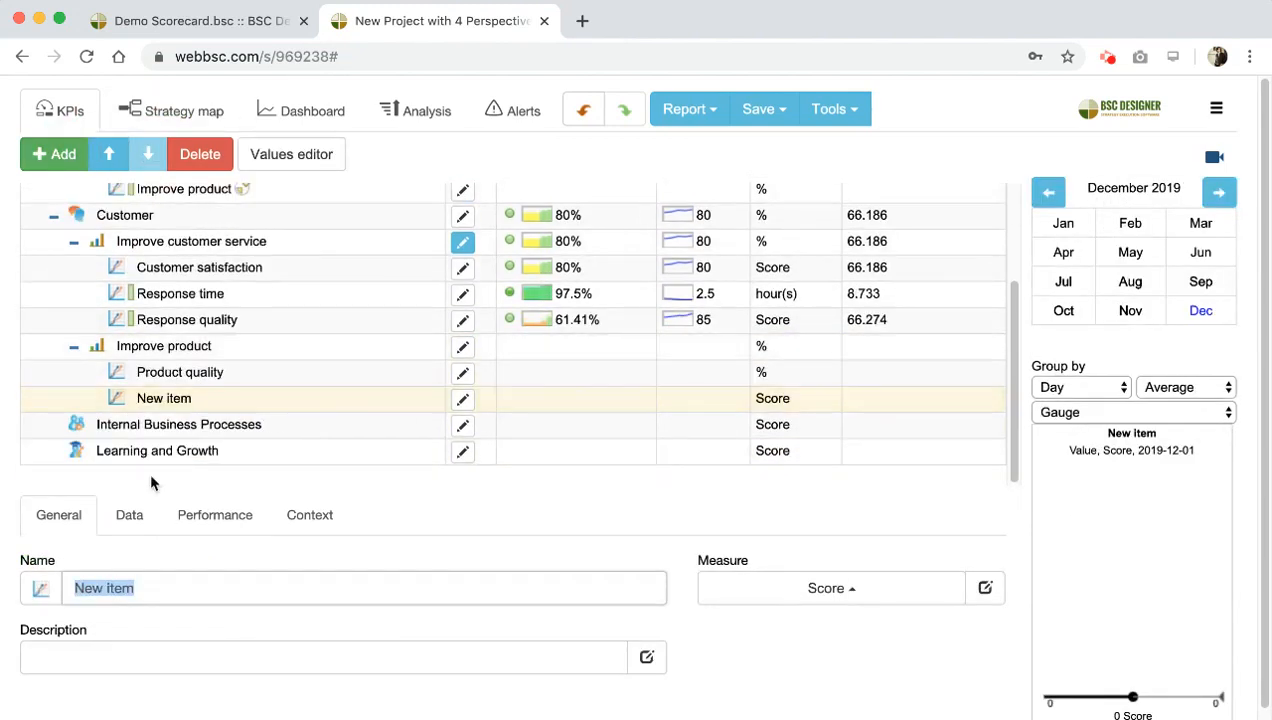
Step: Import Develop behavior patterns focused on innovation from Innovations KPIs and Strategy Map.bsc as the new indicator's data source
{"action": "left_click", "coordinate": [141, 525]}
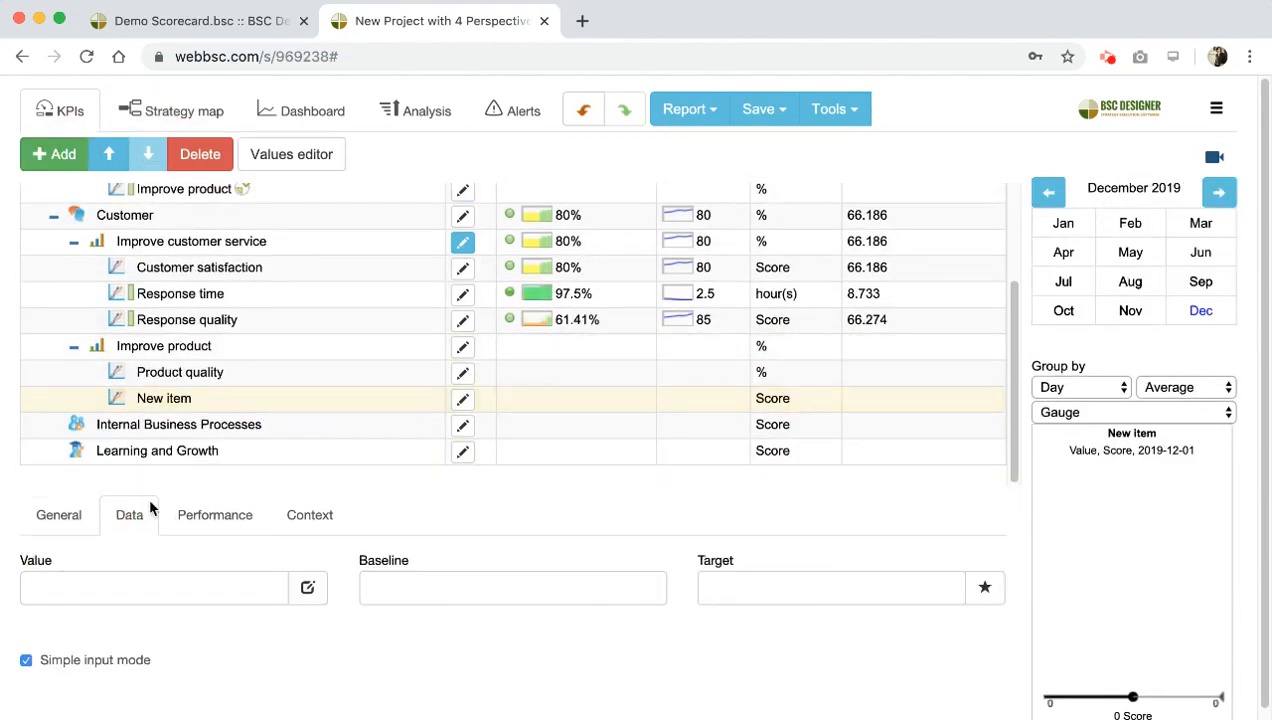
{"action": "left_click", "coordinate": [309, 591]}
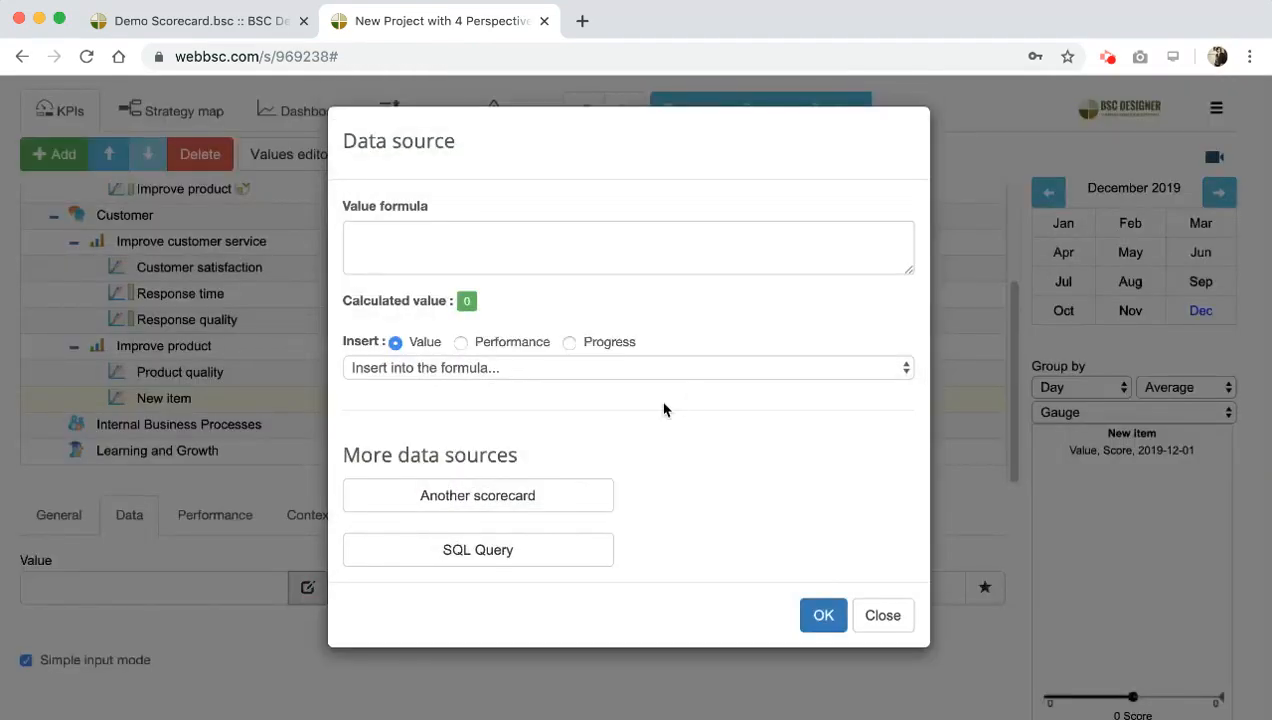
{"action": "left_click", "coordinate": [557, 500]}
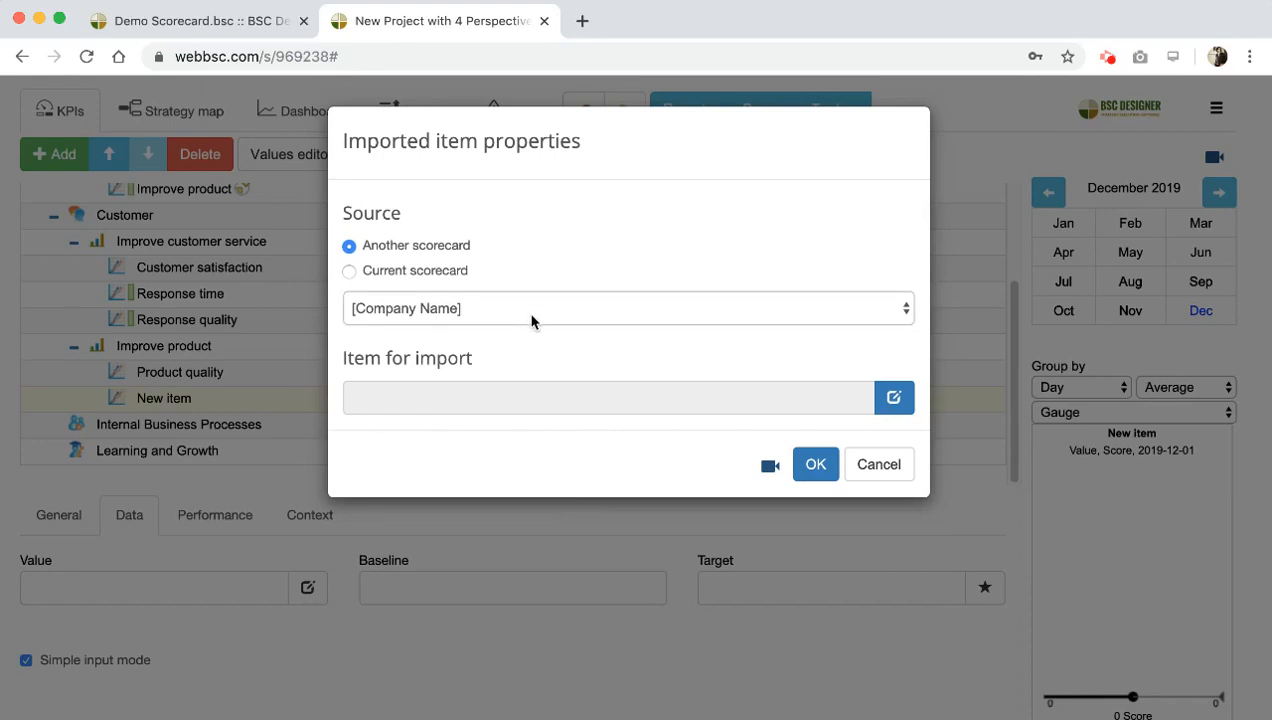
{"action": "left_click", "coordinate": [519, 371]}
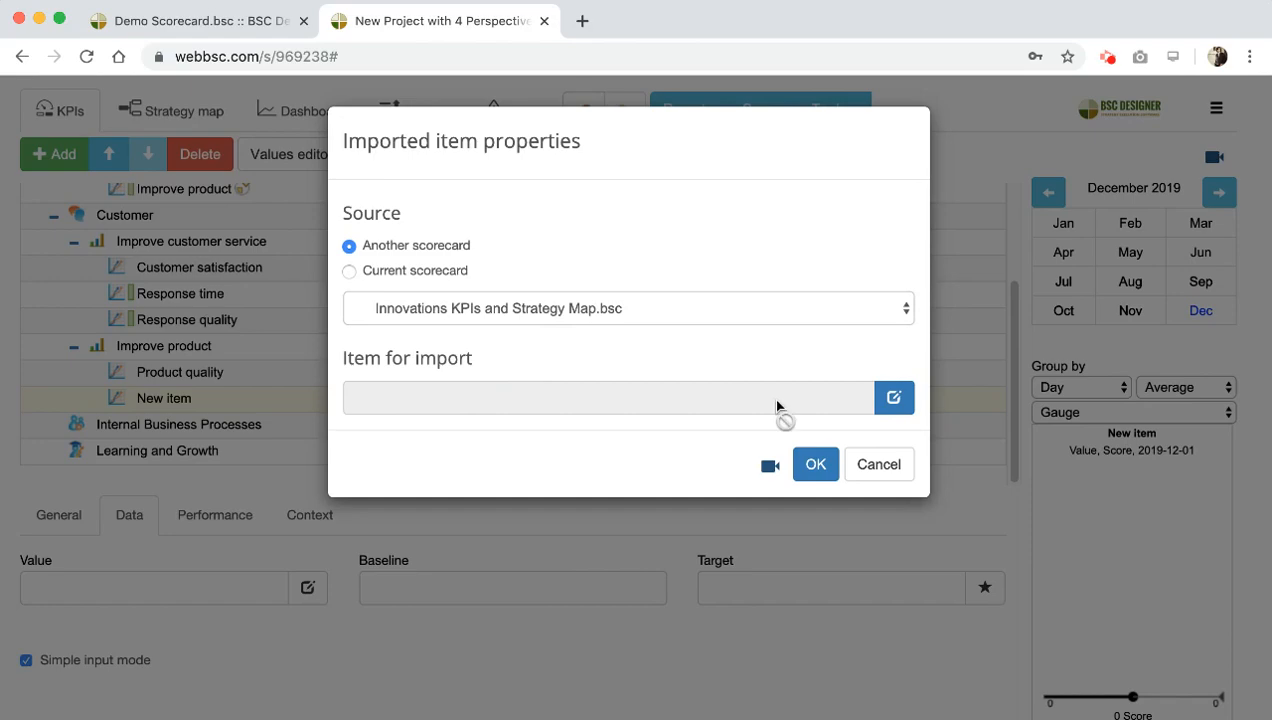
{"action": "left_click", "coordinate": [895, 400]}
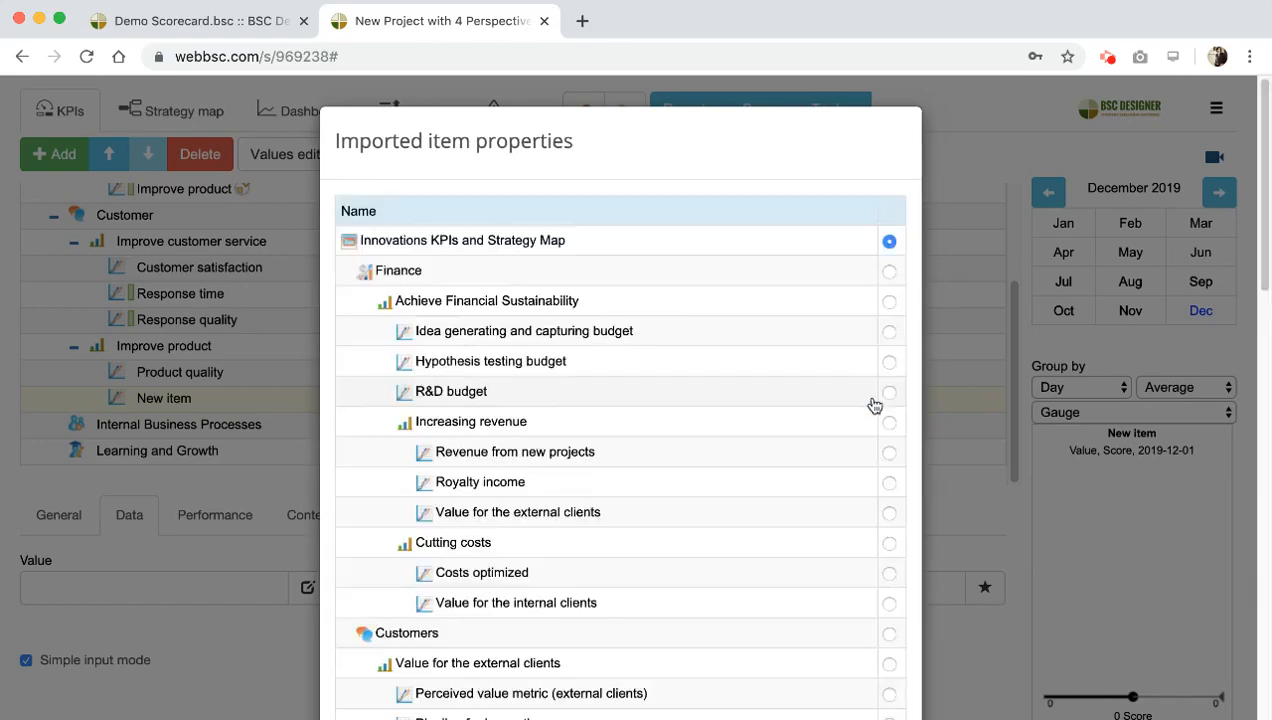
{"action": "scroll", "coordinate": [860, 405], "scroll_direction": "down", "scroll_amount": 10}
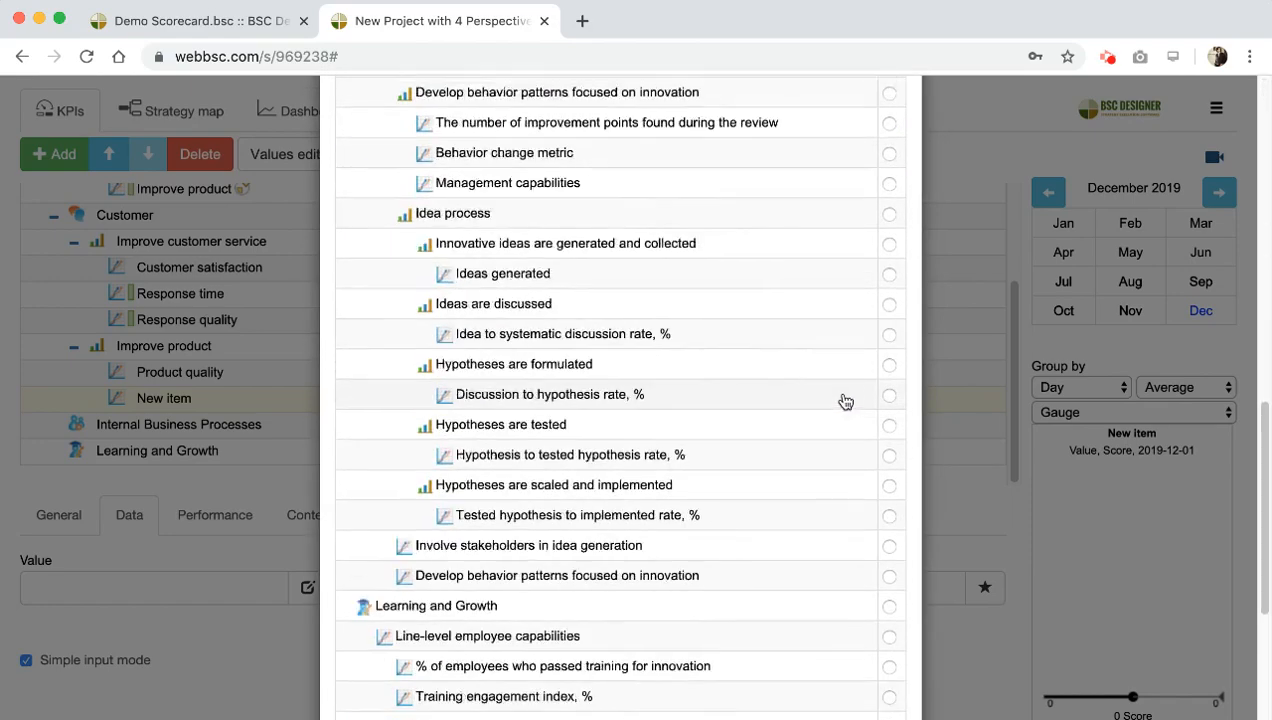
{"action": "scroll", "coordinate": [845, 401], "scroll_direction": "up", "scroll_amount": 3}
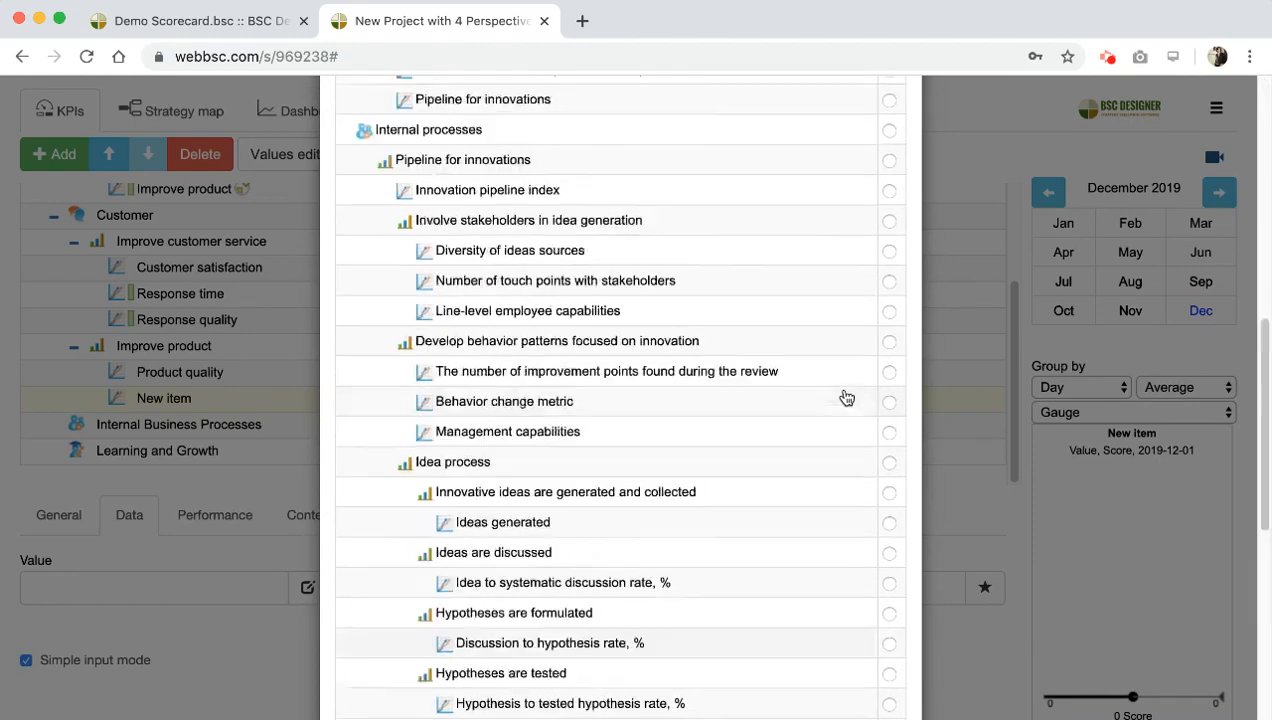
{"action": "left_click", "coordinate": [889, 342]}
{"action": "scroll", "coordinate": [889, 349], "scroll_direction": "down", "scroll_amount": 5}
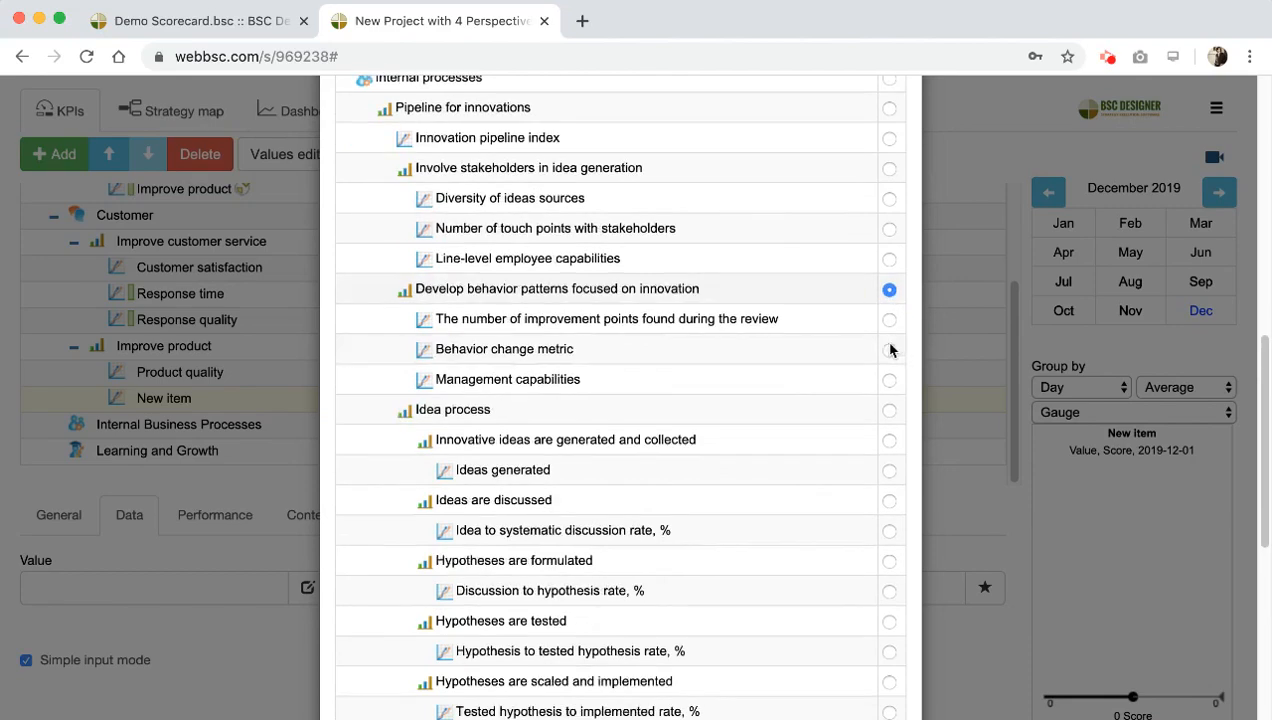
{"action": "left_click", "coordinate": [808, 663]}
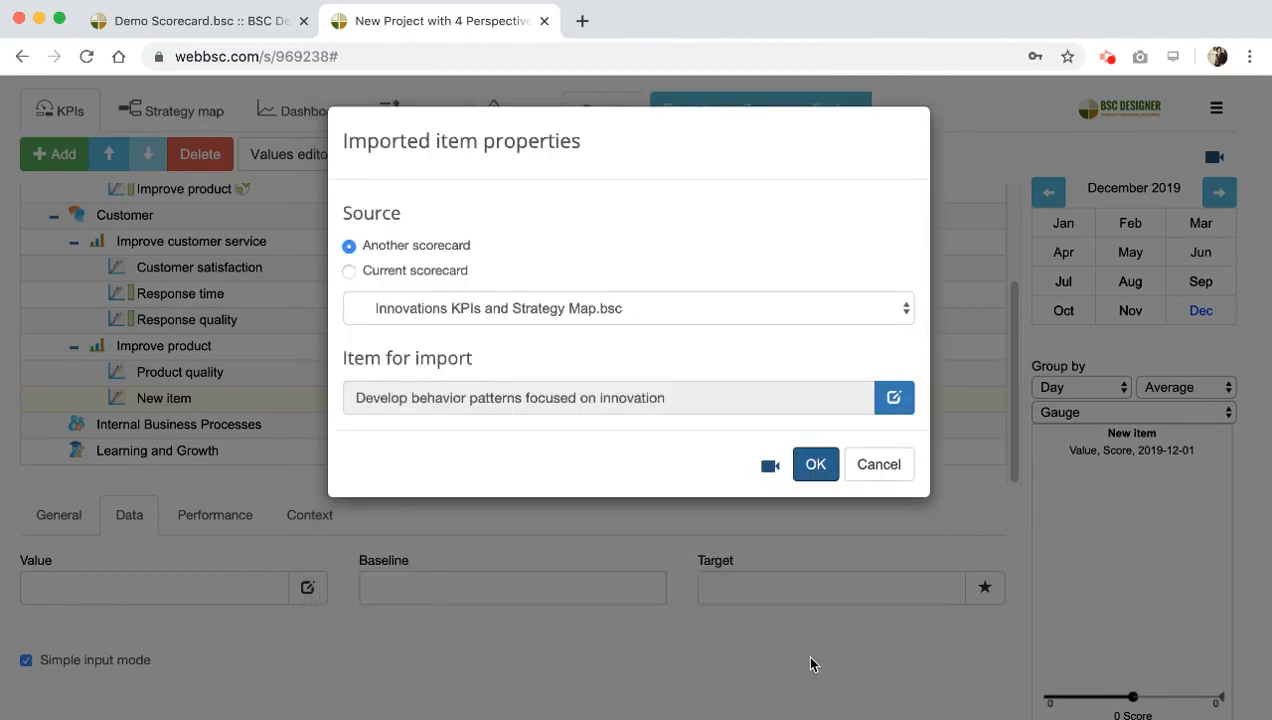
{"action": "left_click", "coordinate": [812, 464]}
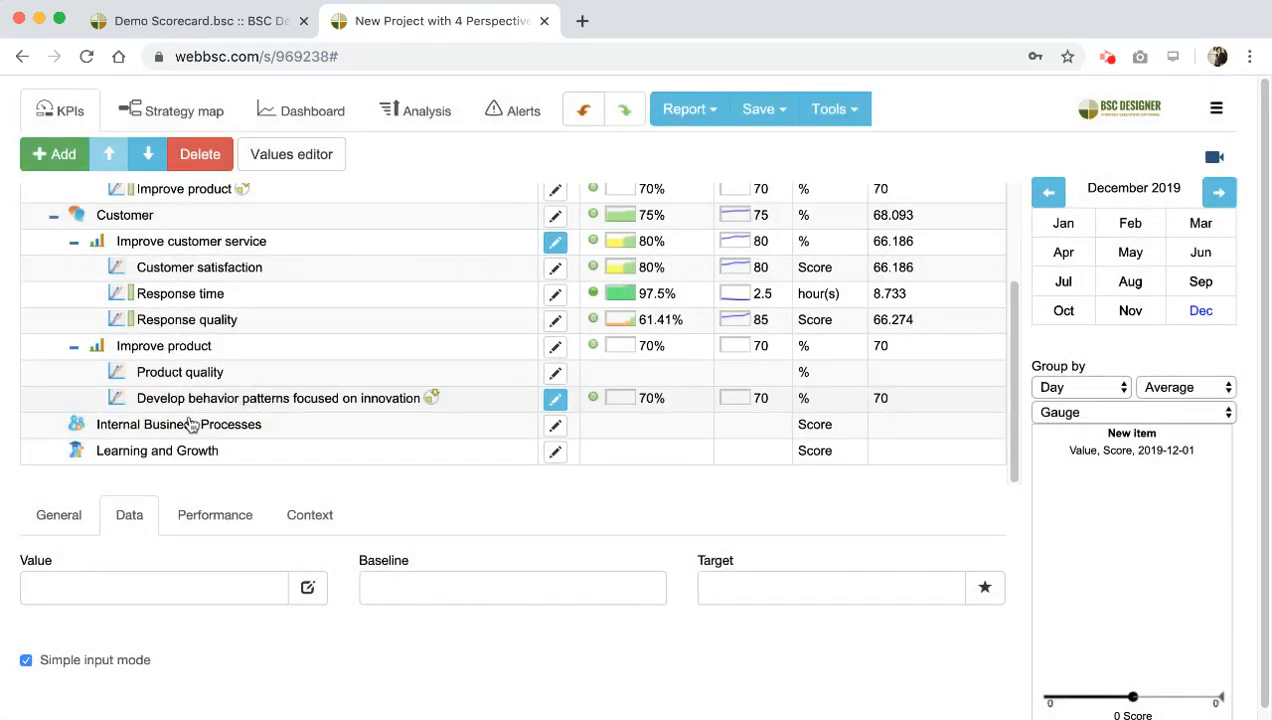
Step: Try to set the indicator type of the imported innovation item to Leading
{"action": "left_click", "coordinate": [306, 515]}
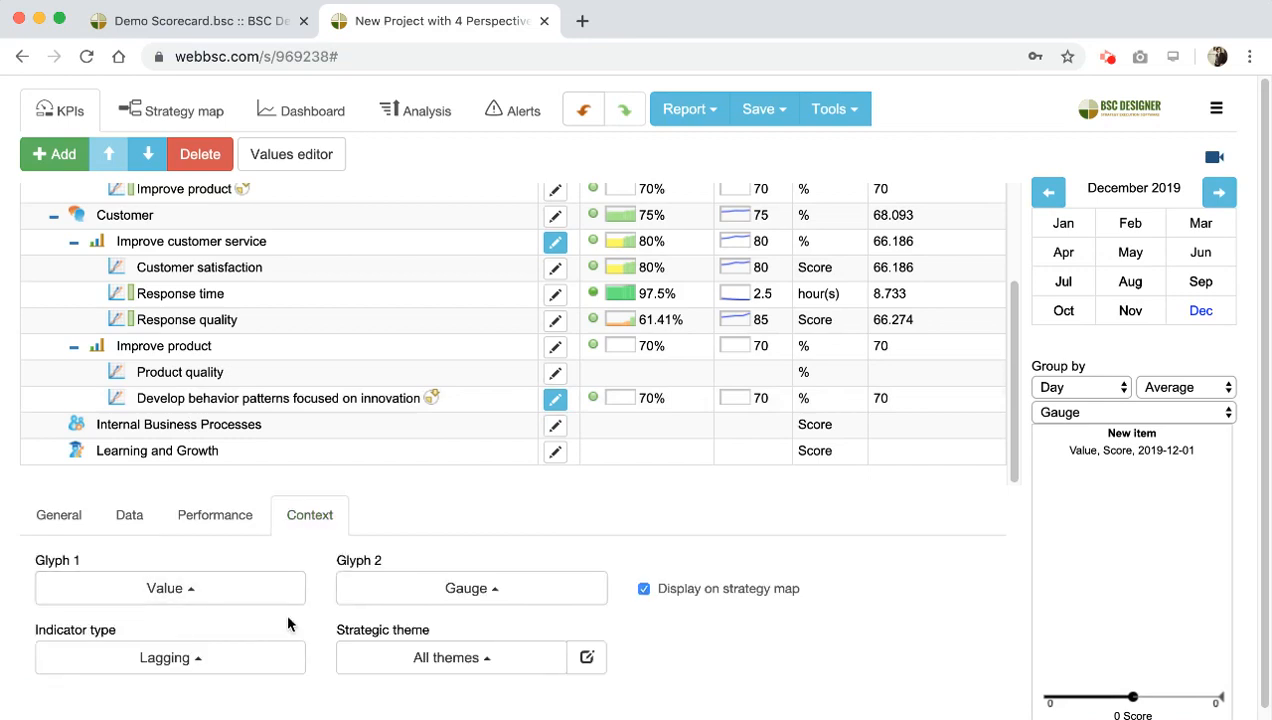
{"action": "left_click", "coordinate": [258, 662]}
{"action": "left_click", "coordinate": [94, 596]}
{"action": "left_click", "coordinate": [129, 515]}
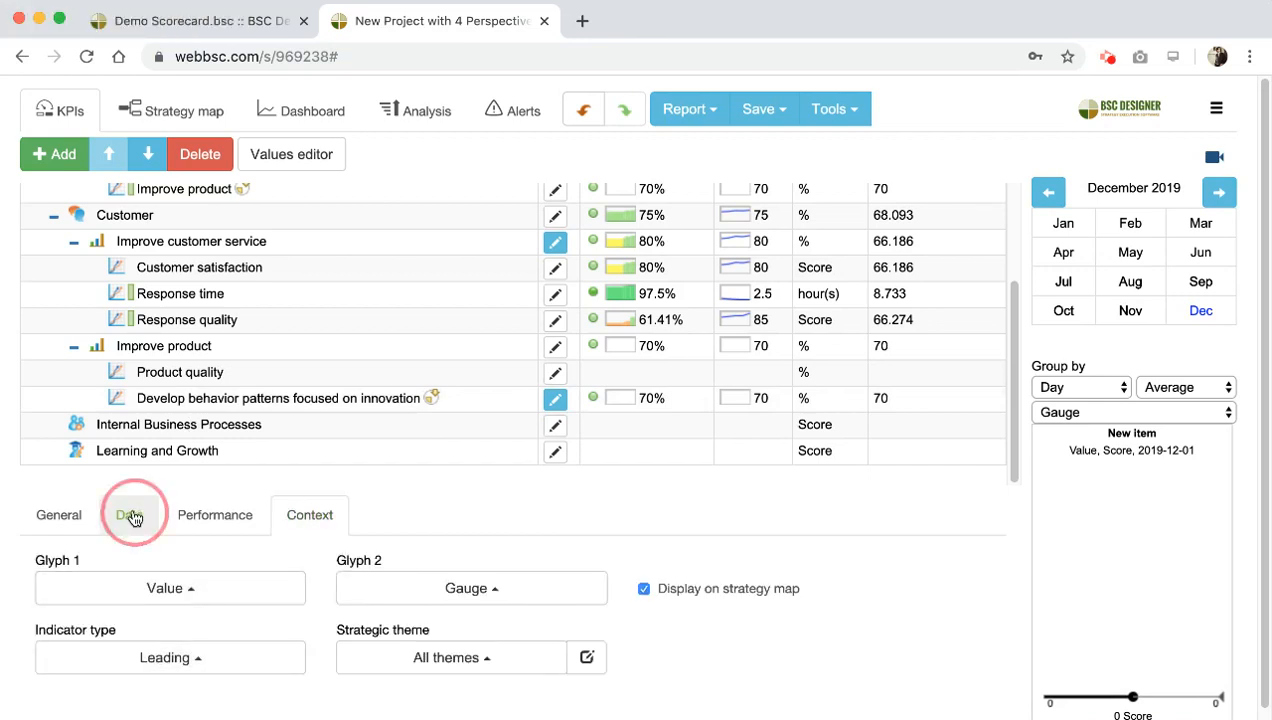
Step: View the imported innovation indicator's data, and check how it and the linked goals appear on the strategy map
{"action": "left_click", "coordinate": [284, 401]}
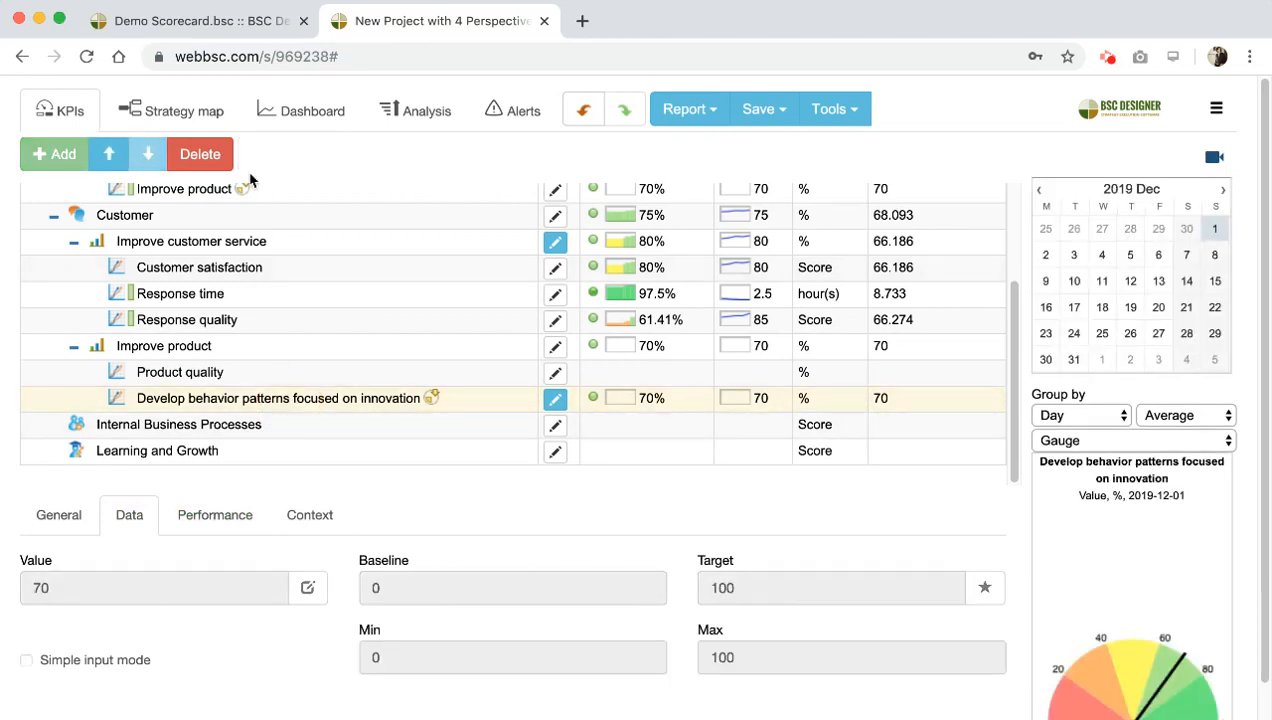
{"action": "left_click", "coordinate": [200, 128]}
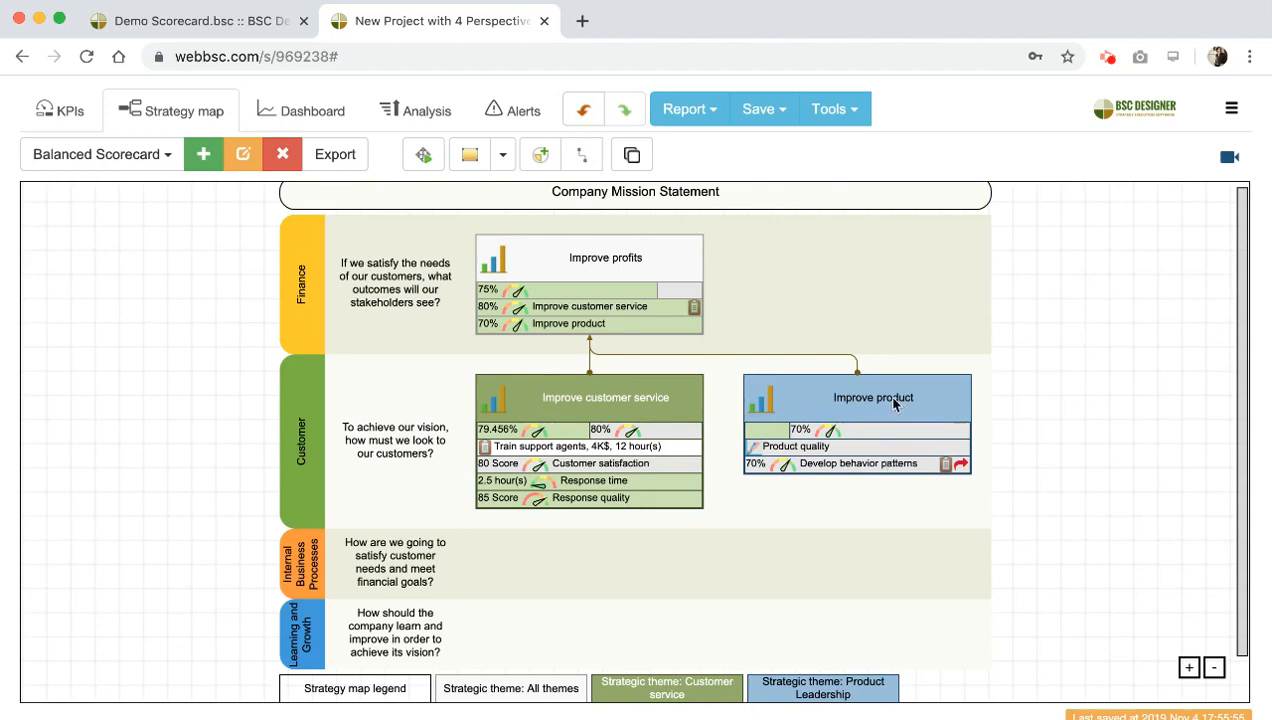
{"action": "left_click", "coordinate": [1031, 241]}
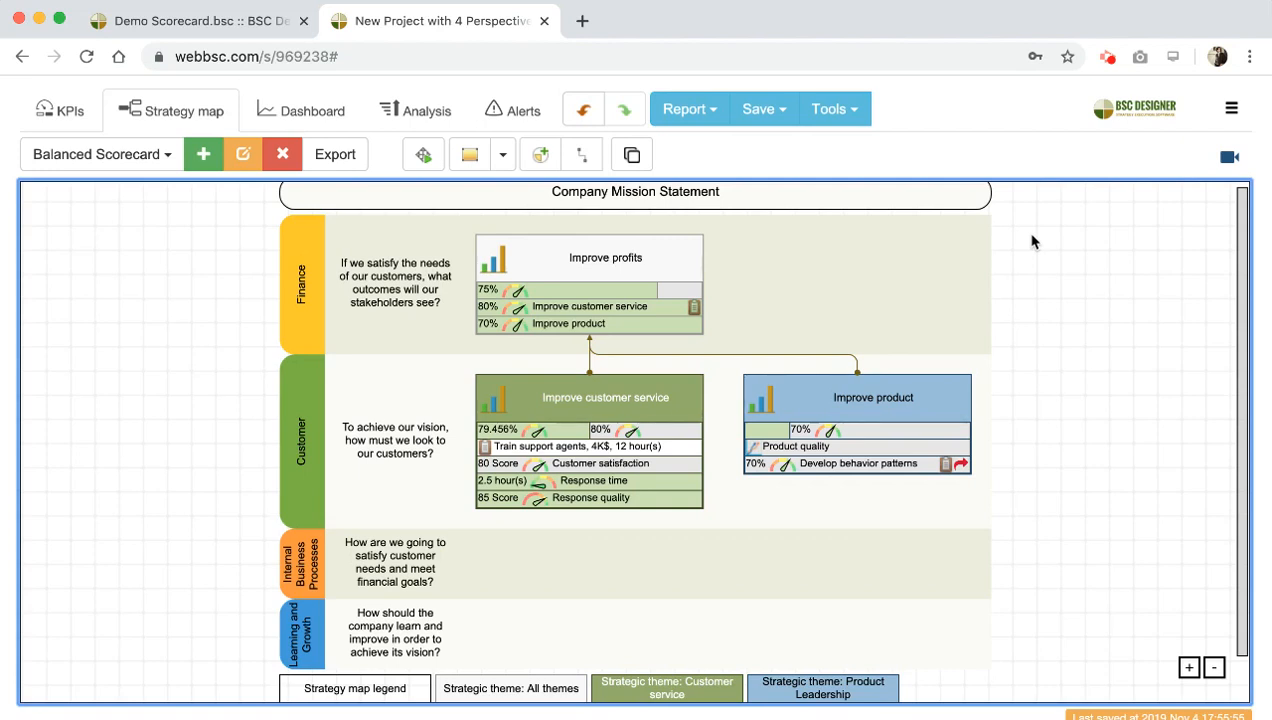
Step: Add a Time chart of Customer satisfaction values to the dashboard and enlarge it to about twice its width
{"action": "left_click", "coordinate": [299, 111]}
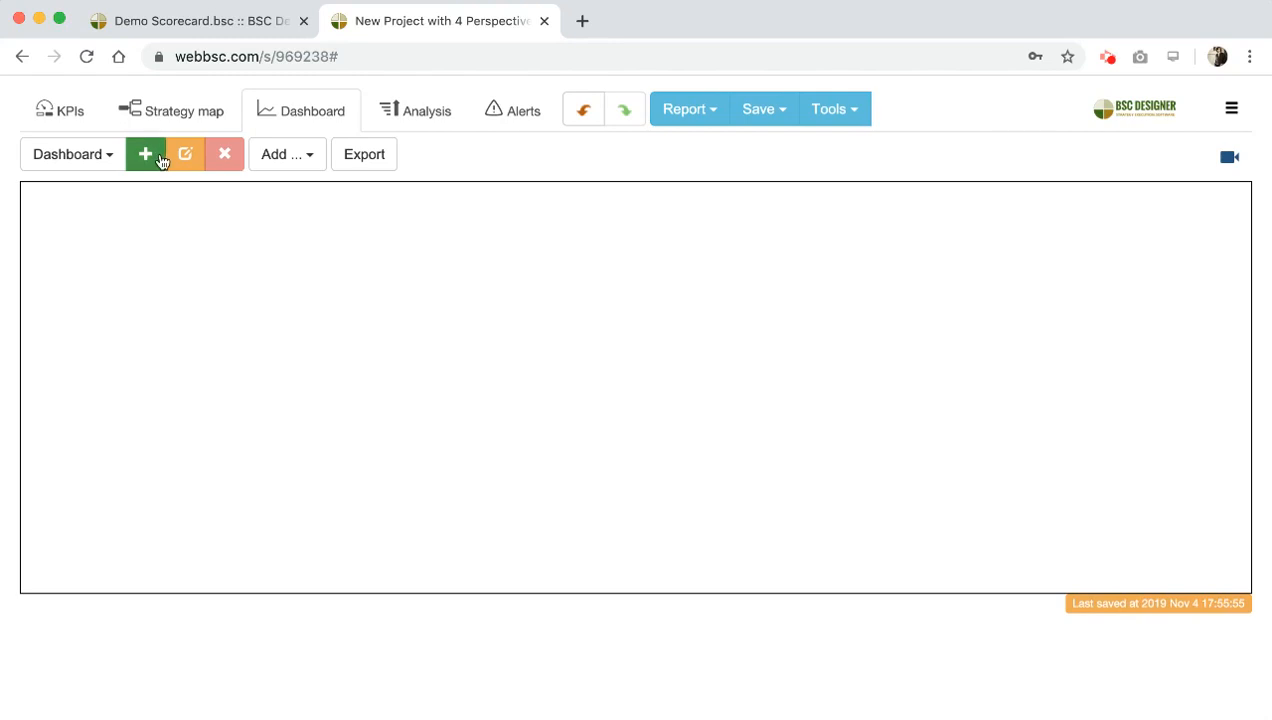
{"action": "left_click", "coordinate": [276, 160]}
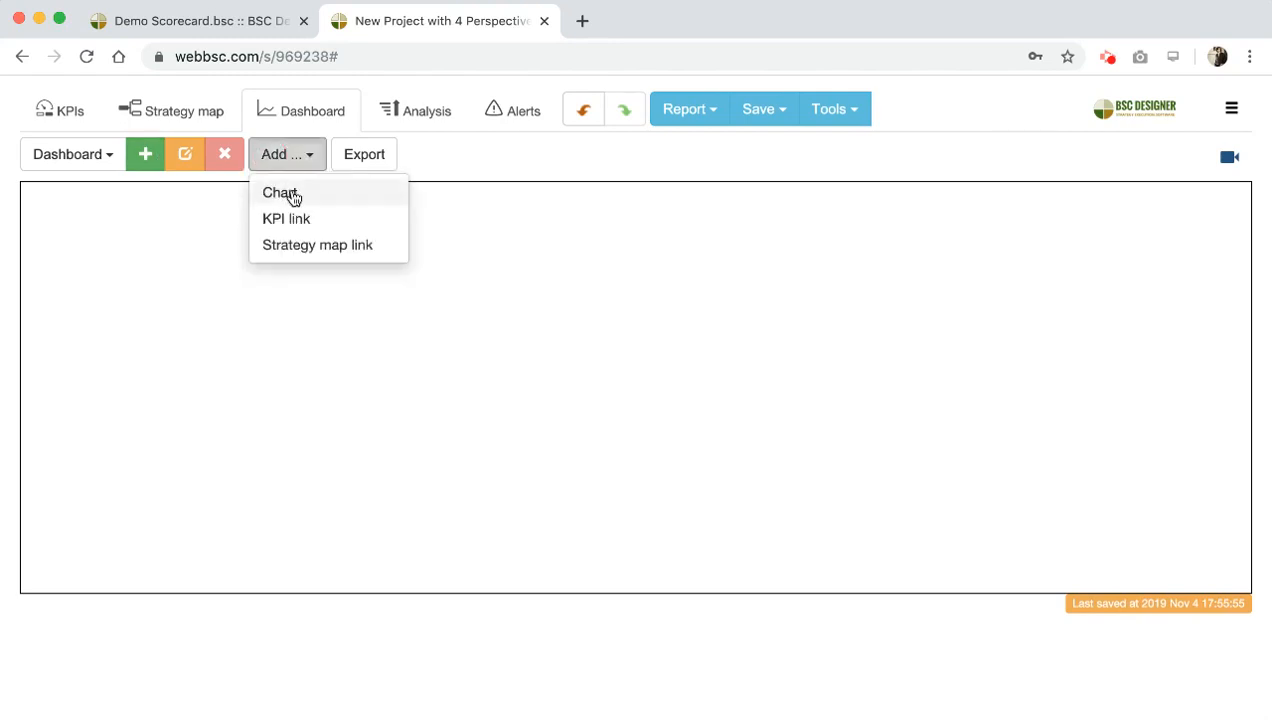
{"action": "left_click", "coordinate": [291, 194]}
{"action": "scroll", "coordinate": [768, 378], "scroll_direction": "down", "scroll_amount": 1}
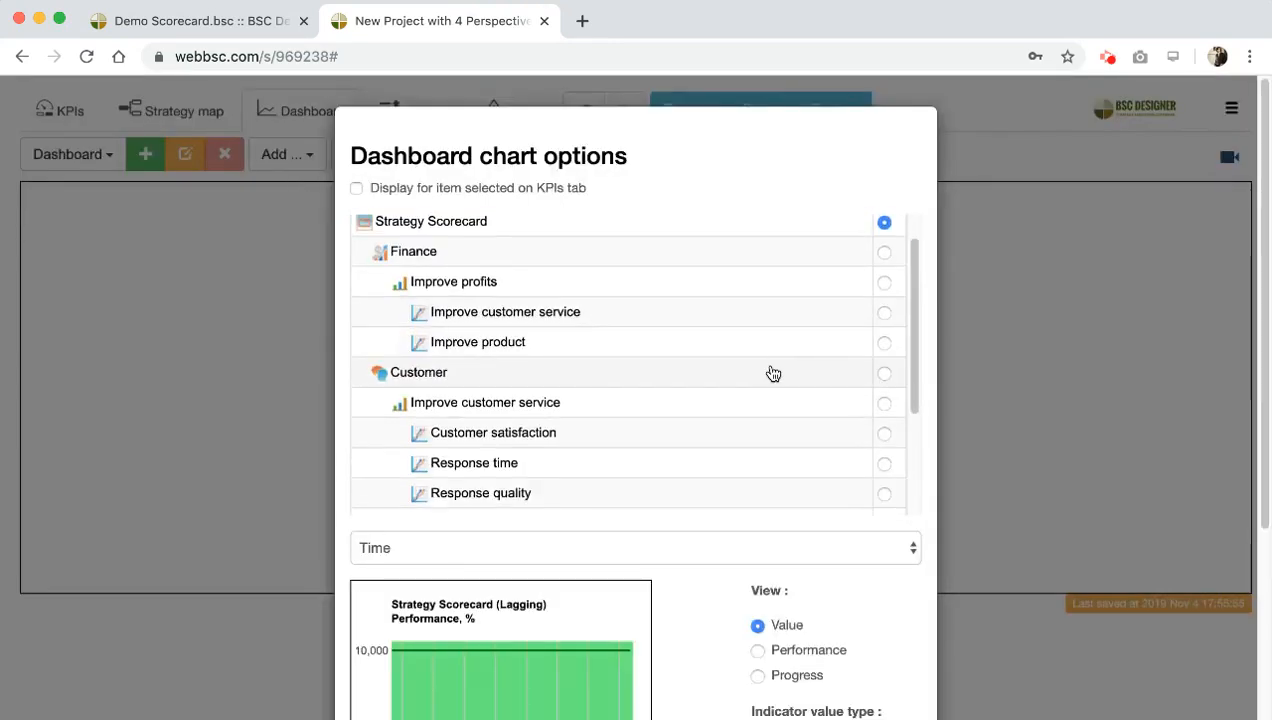
{"action": "left_click", "coordinate": [884, 435]}
{"action": "scroll", "coordinate": [750, 514], "scroll_direction": "down", "scroll_amount": 5}
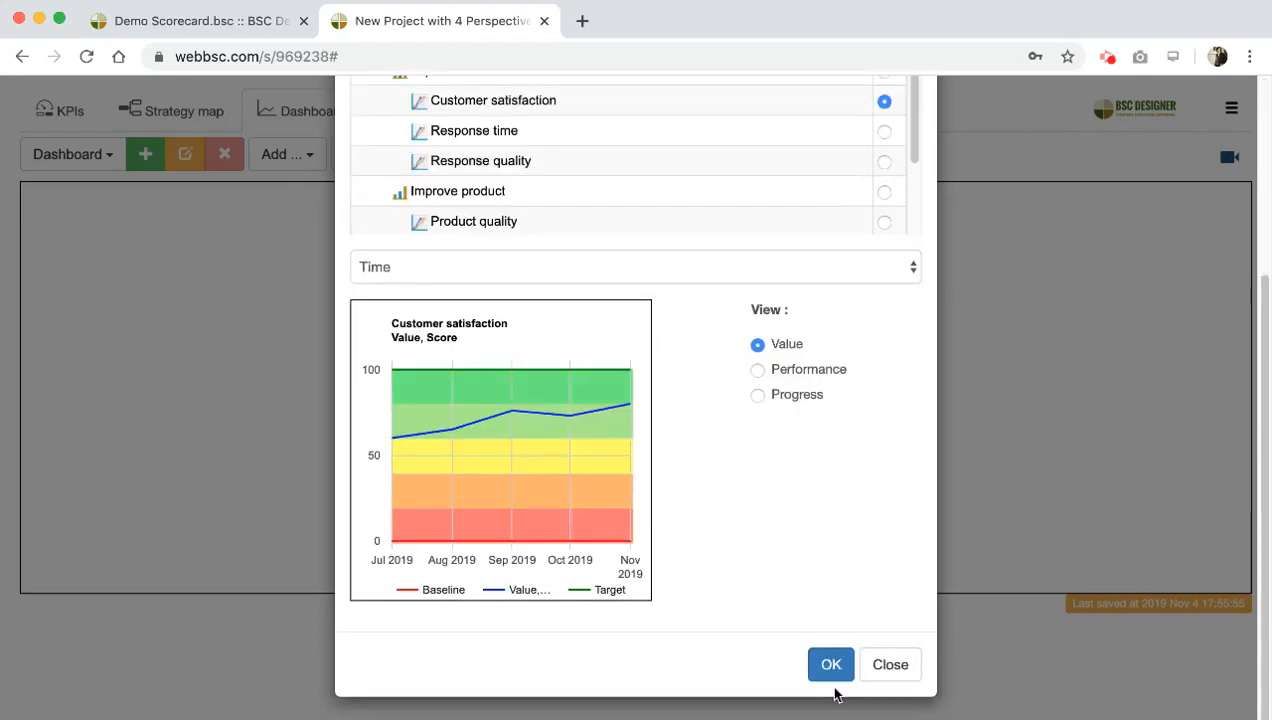
{"action": "left_click", "coordinate": [831, 666]}
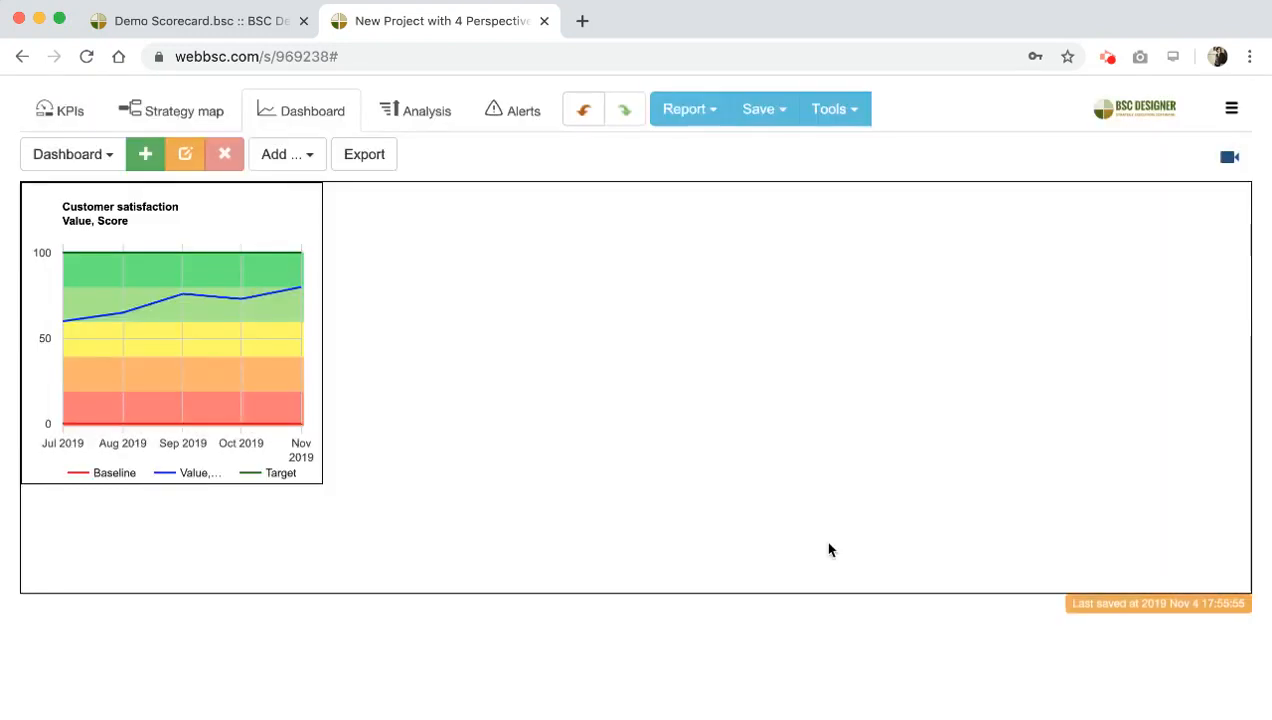
{"action": "left_click_drag", "start_coordinate": [318, 476], "coordinate": [586, 497]}
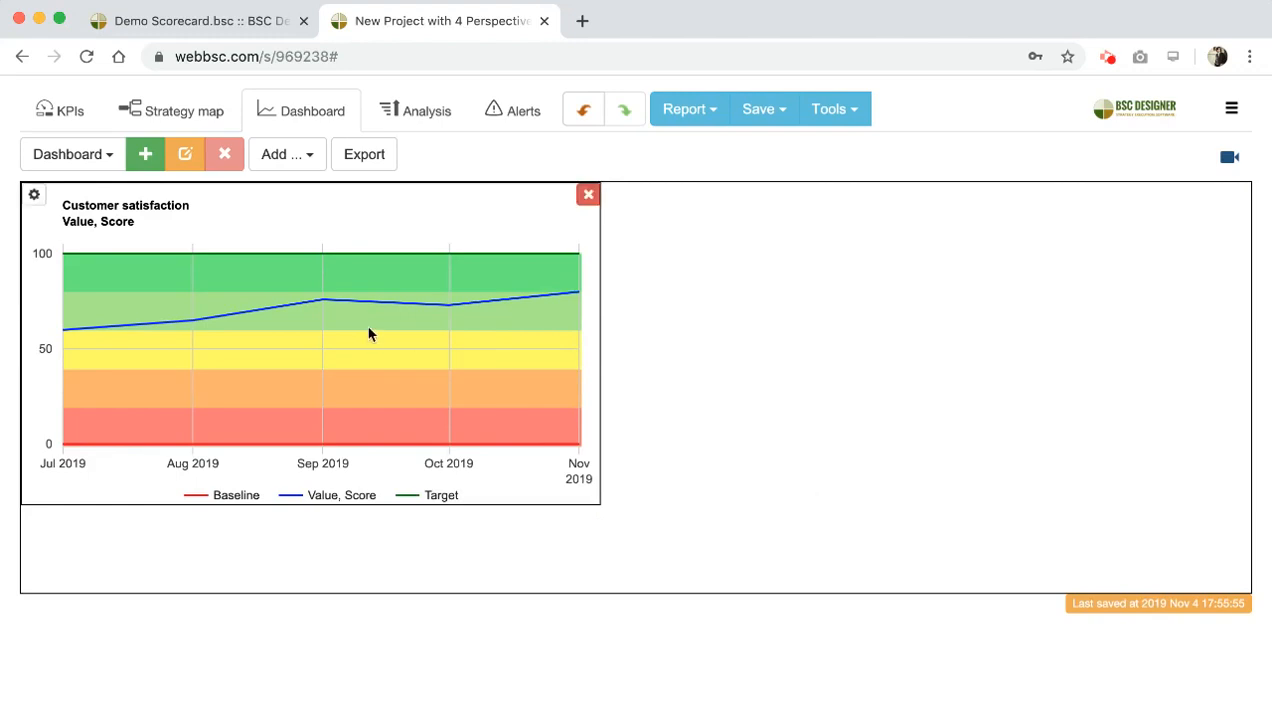
Step: Include the lagging indicator Response quality alongside Customer satisfaction in the dashboard chart
{"action": "left_click", "coordinate": [35, 197]}
{"action": "scroll", "coordinate": [467, 385], "scroll_direction": "down", "scroll_amount": 4}
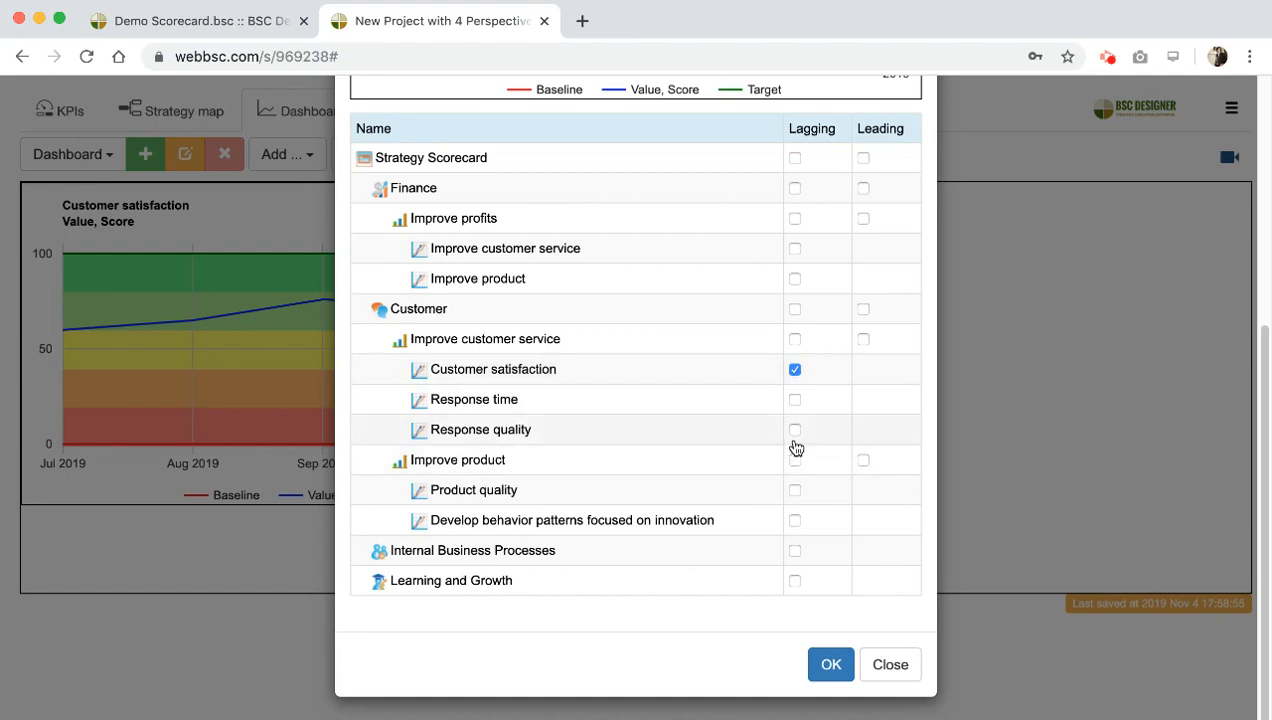
{"action": "left_click", "coordinate": [795, 431]}
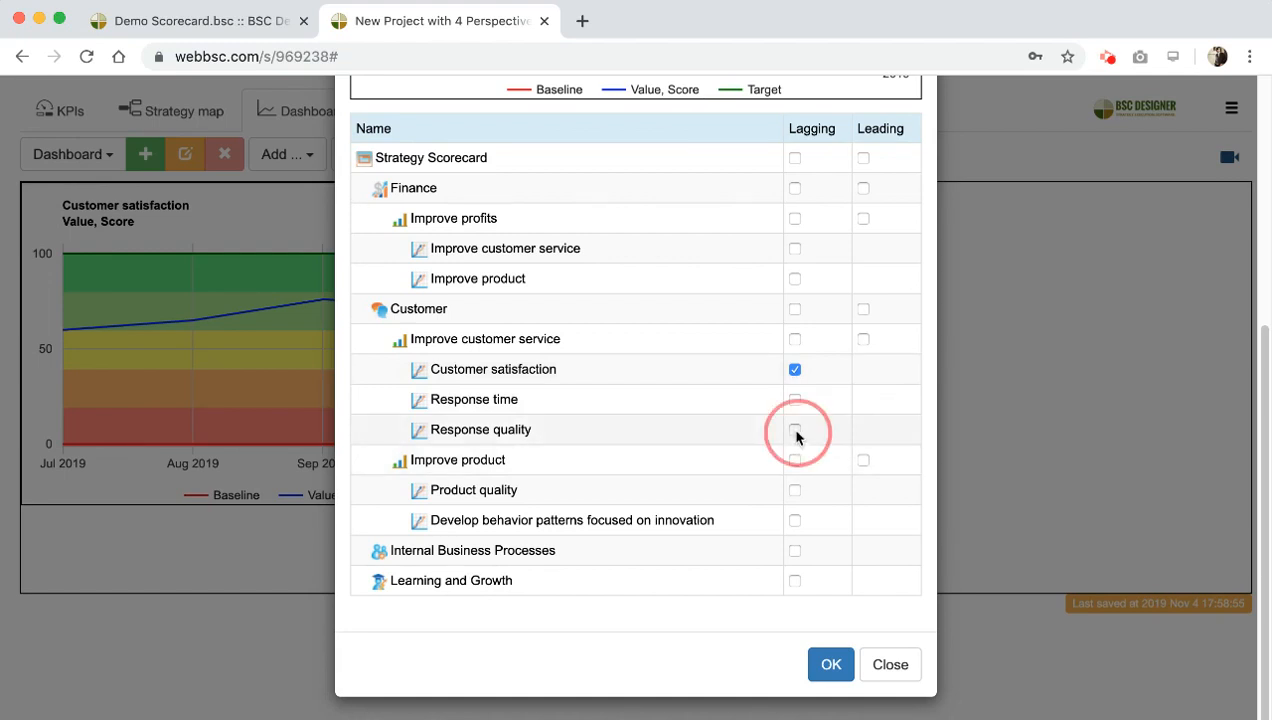
{"action": "left_click", "coordinate": [829, 662]}
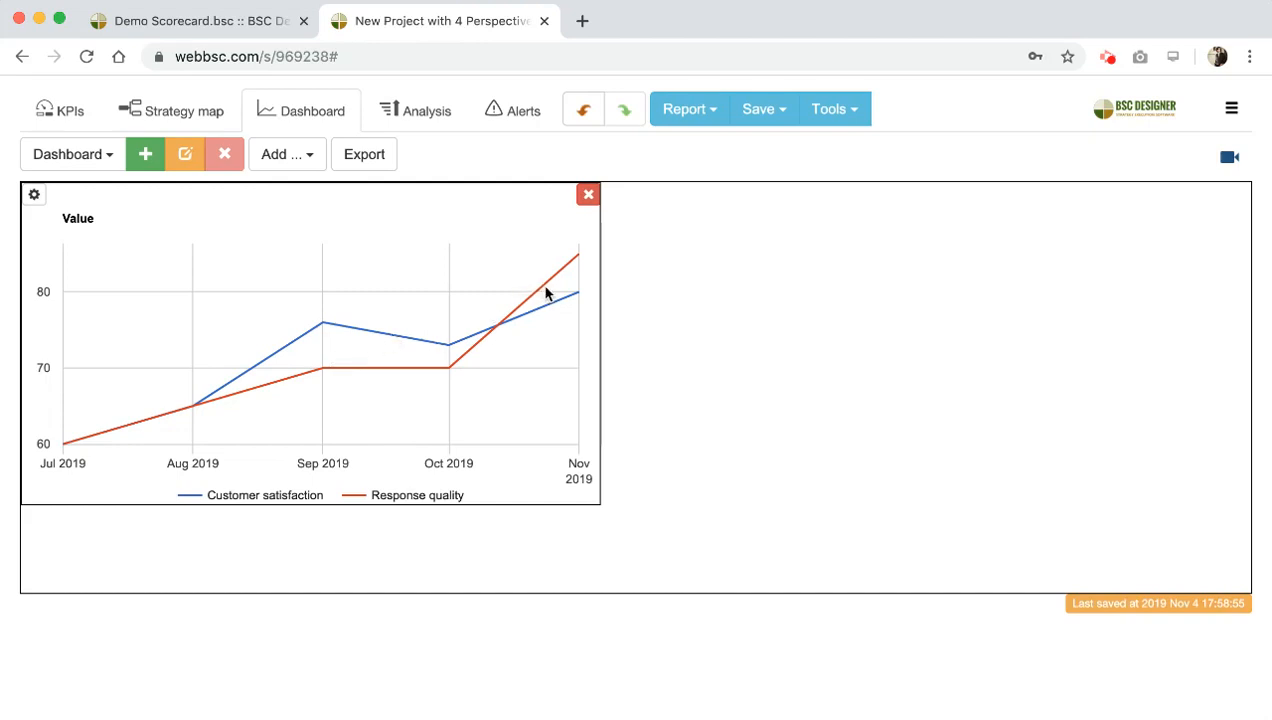
Step: Review the export options and the scope and profile choices of the Goals and KPIs report
{"action": "left_click", "coordinate": [708, 110]}
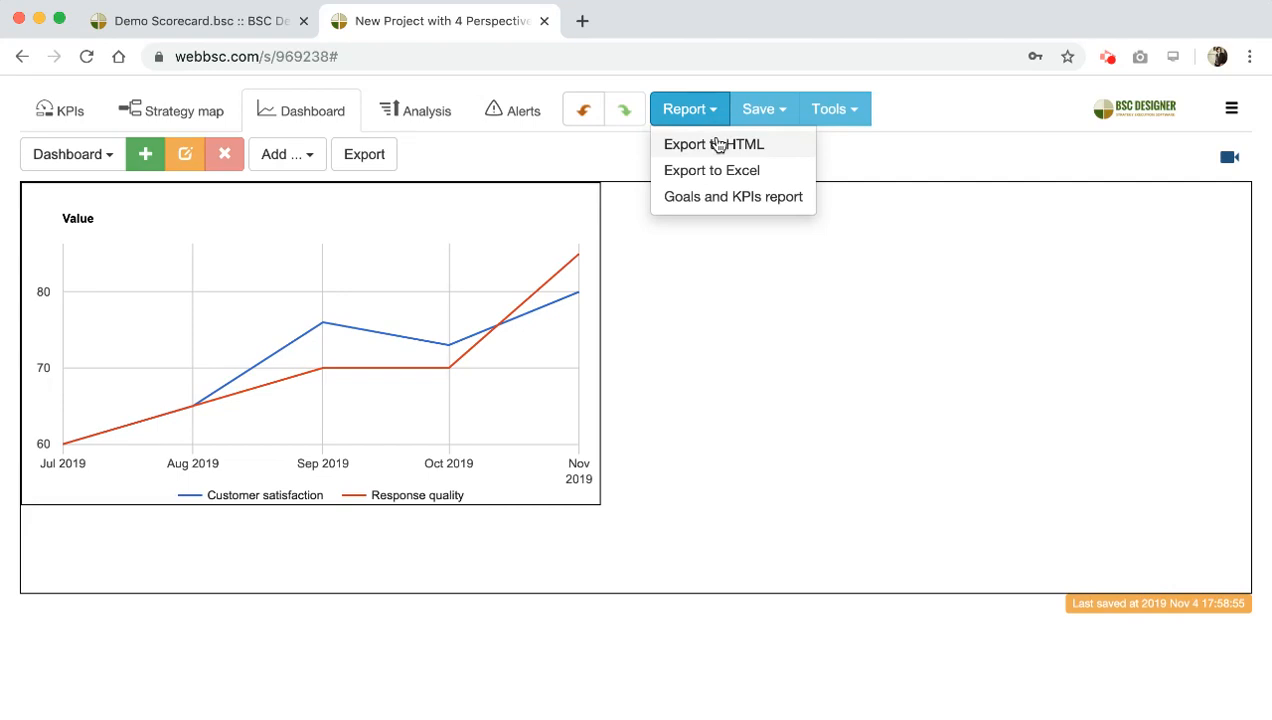
{"action": "left_click", "coordinate": [751, 197]}
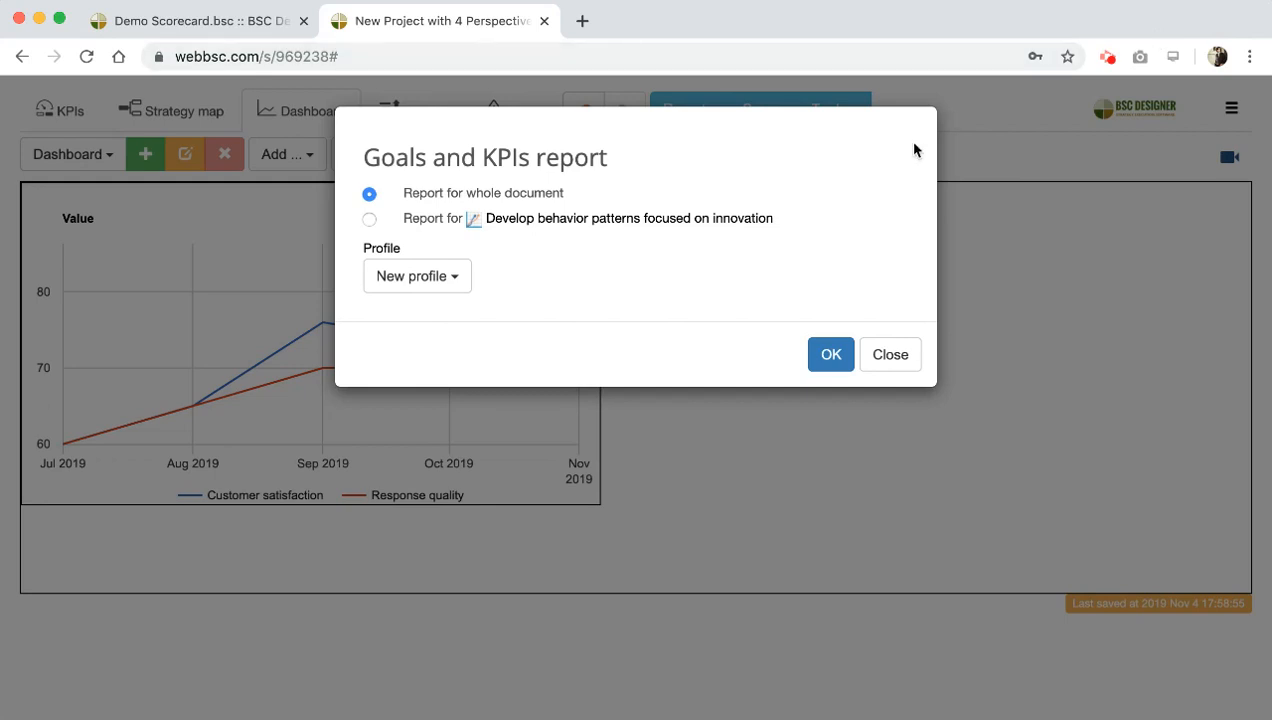
{"action": "left_click", "coordinate": [435, 276]}
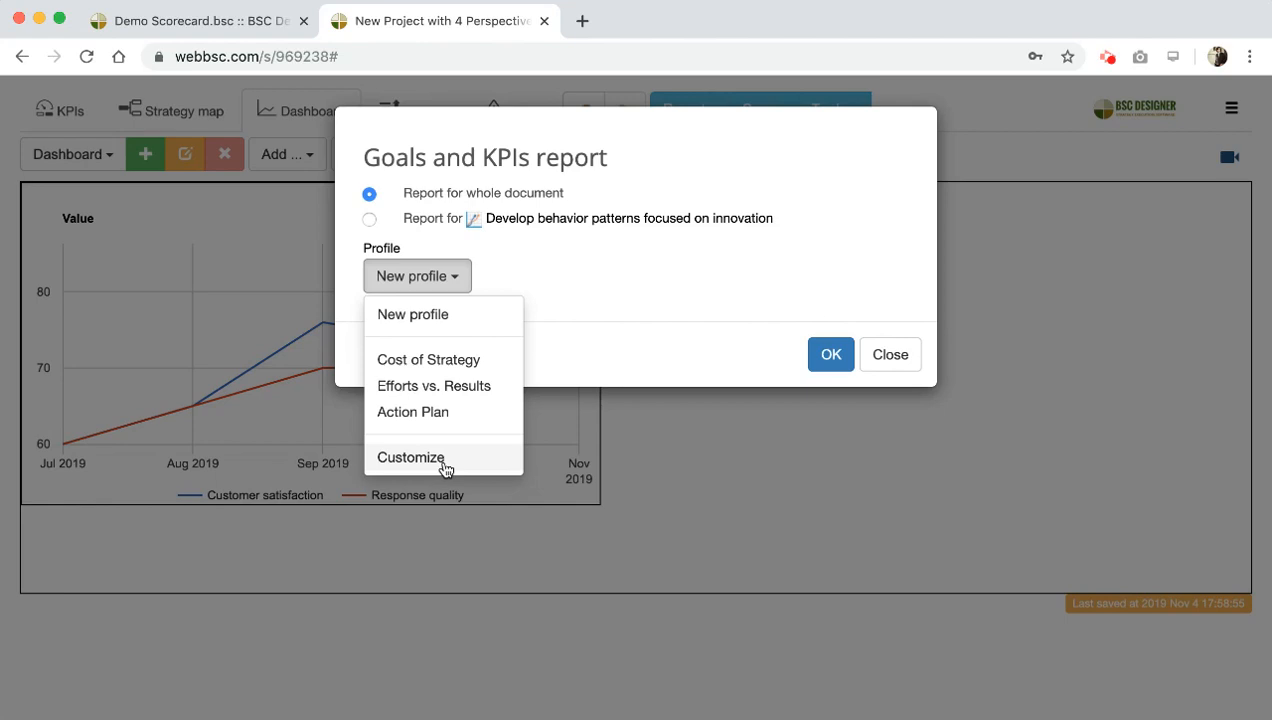
{"action": "left_click", "coordinate": [748, 480]}
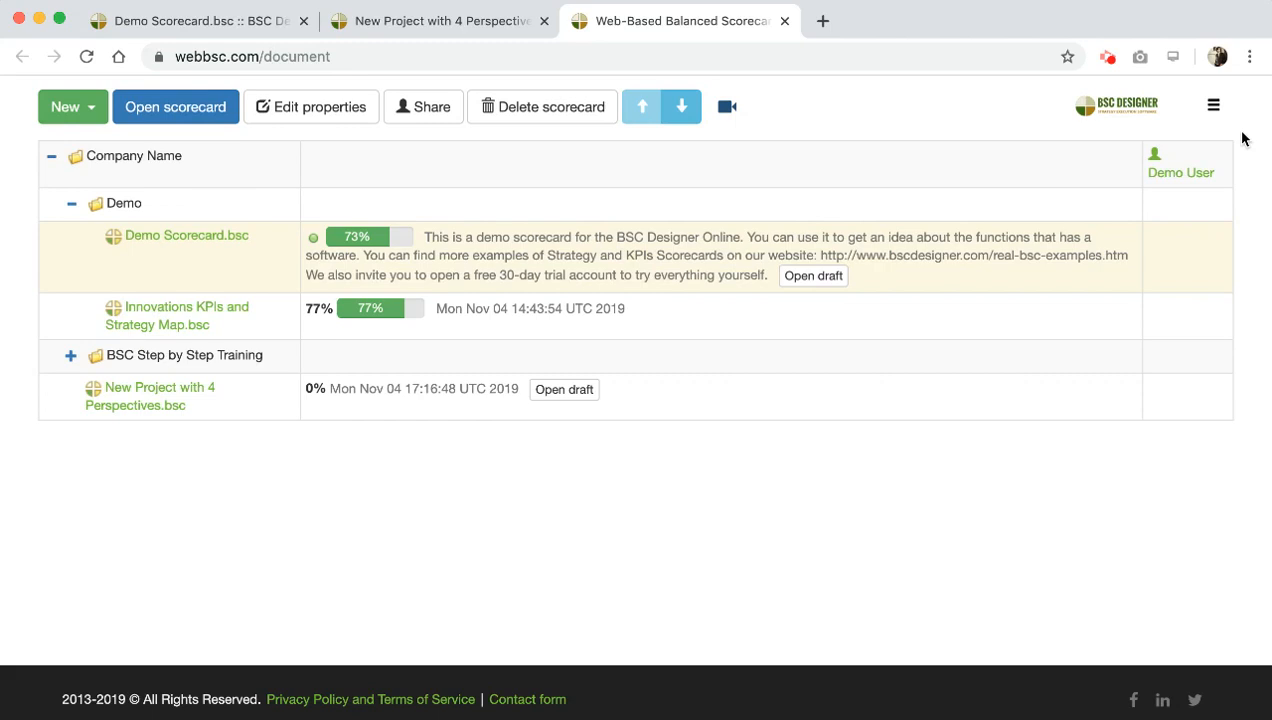
Step: Check the account options in the scorecard list, and view the permission types for sharing Demo Scorecard.bsc
{"action": "left_click", "coordinate": [1213, 105]}
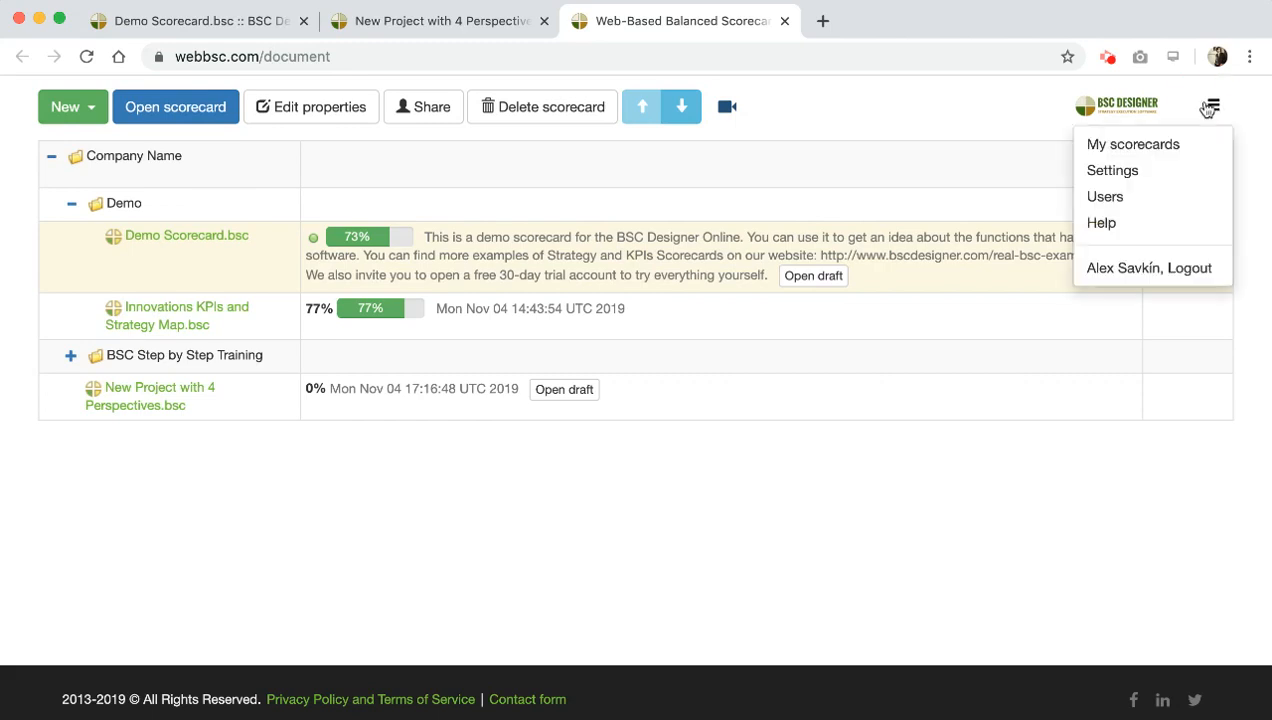
{"action": "left_click", "coordinate": [873, 128]}
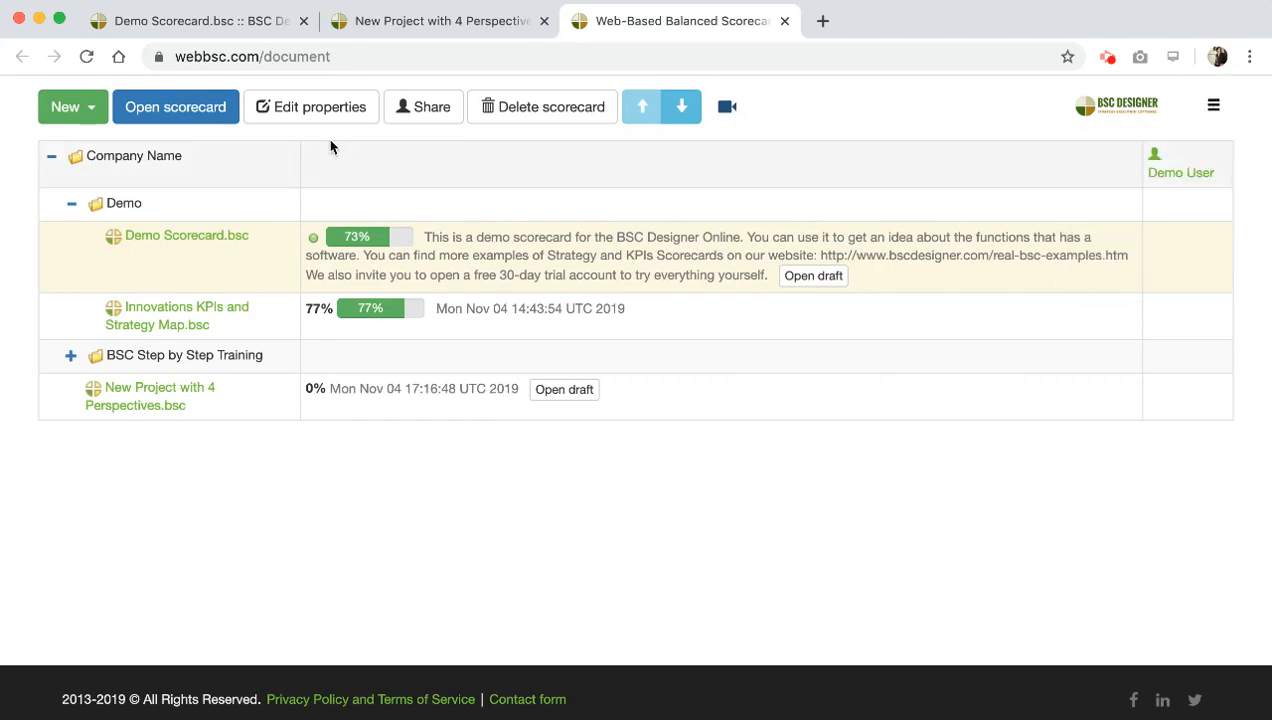
{"action": "left_click", "coordinate": [404, 108]}
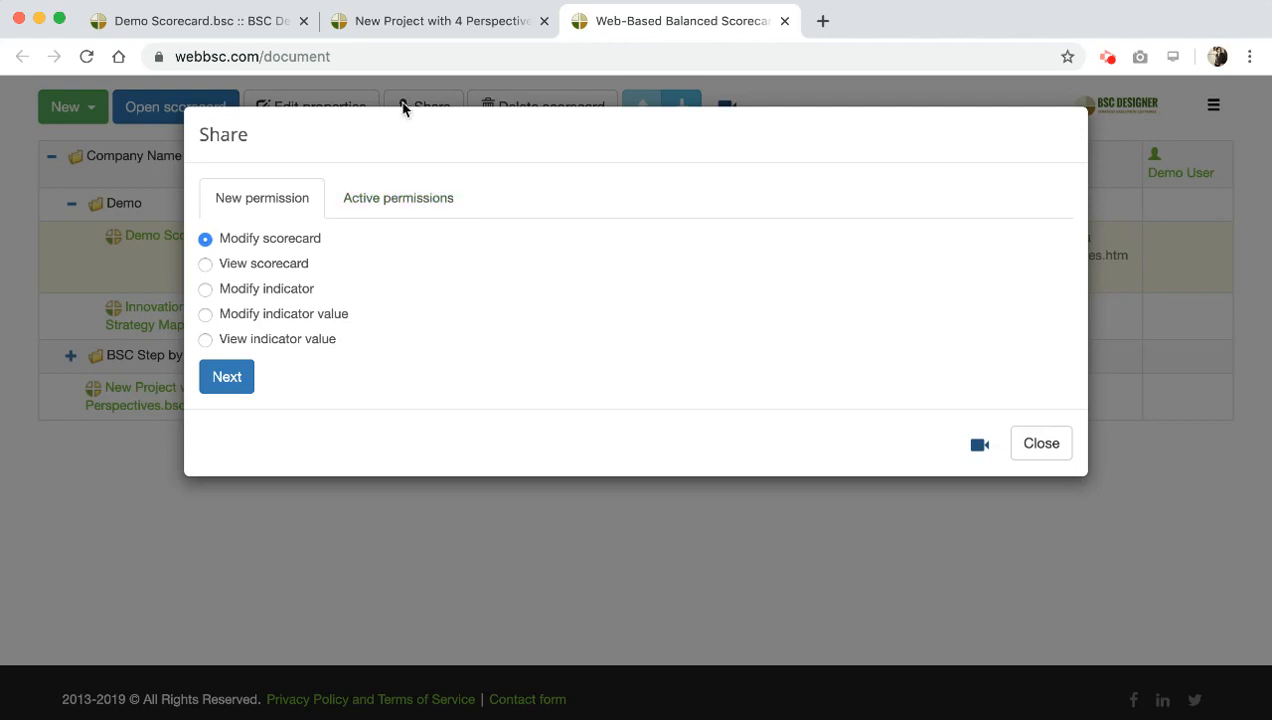
{"action": "left_click", "coordinate": [1048, 448]}
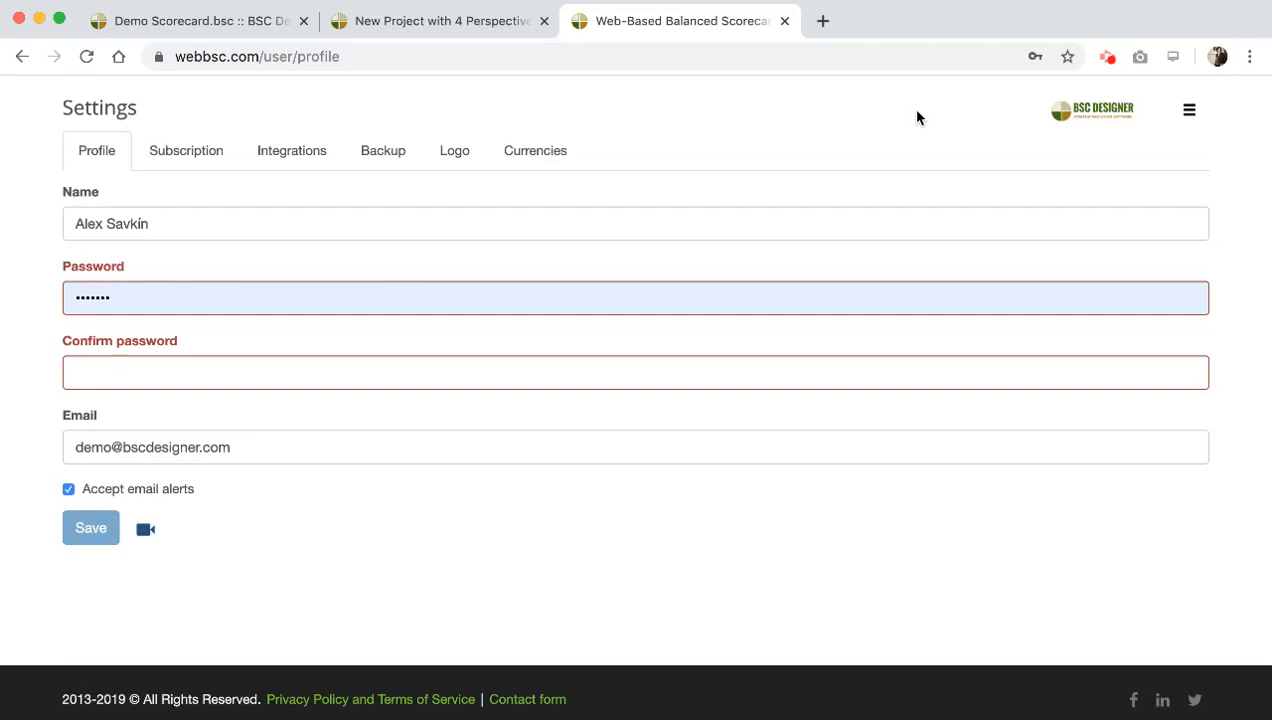
Step: Examine the account's logo, backup and integrations settings
{"action": "left_click", "coordinate": [1187, 112]}
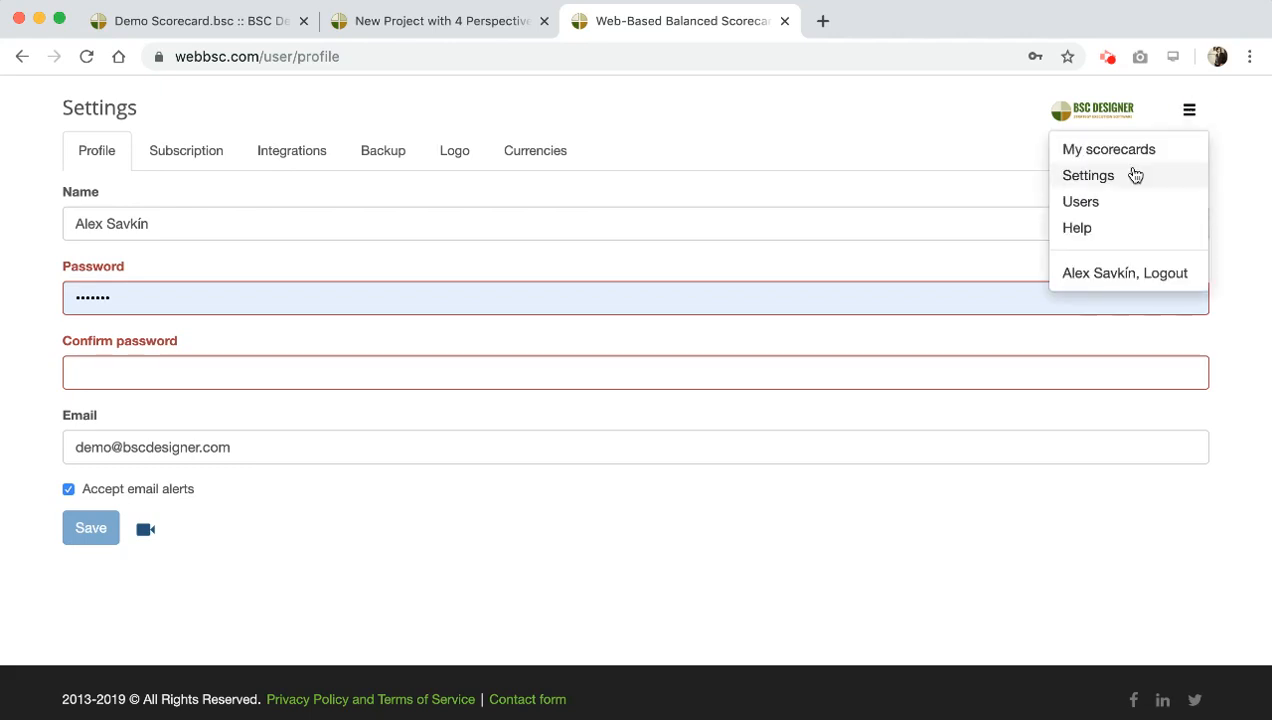
{"action": "left_click", "coordinate": [880, 153]}
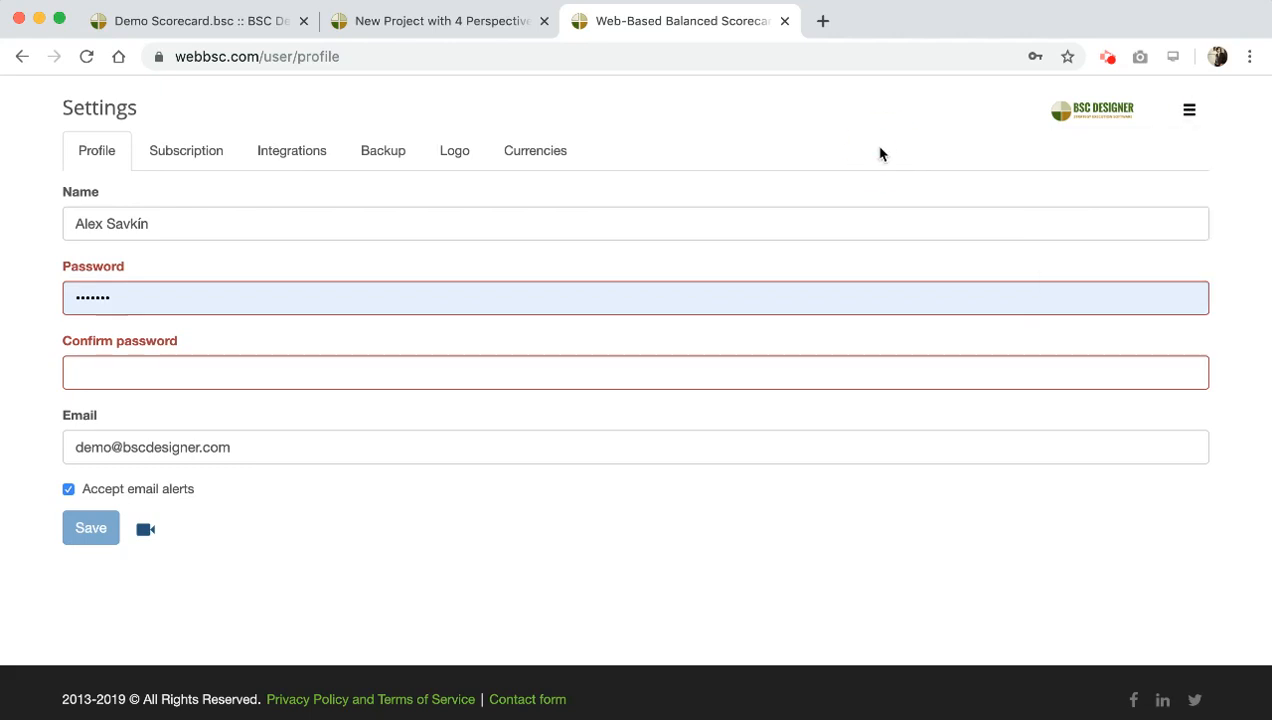
{"action": "left_click", "coordinate": [437, 151]}
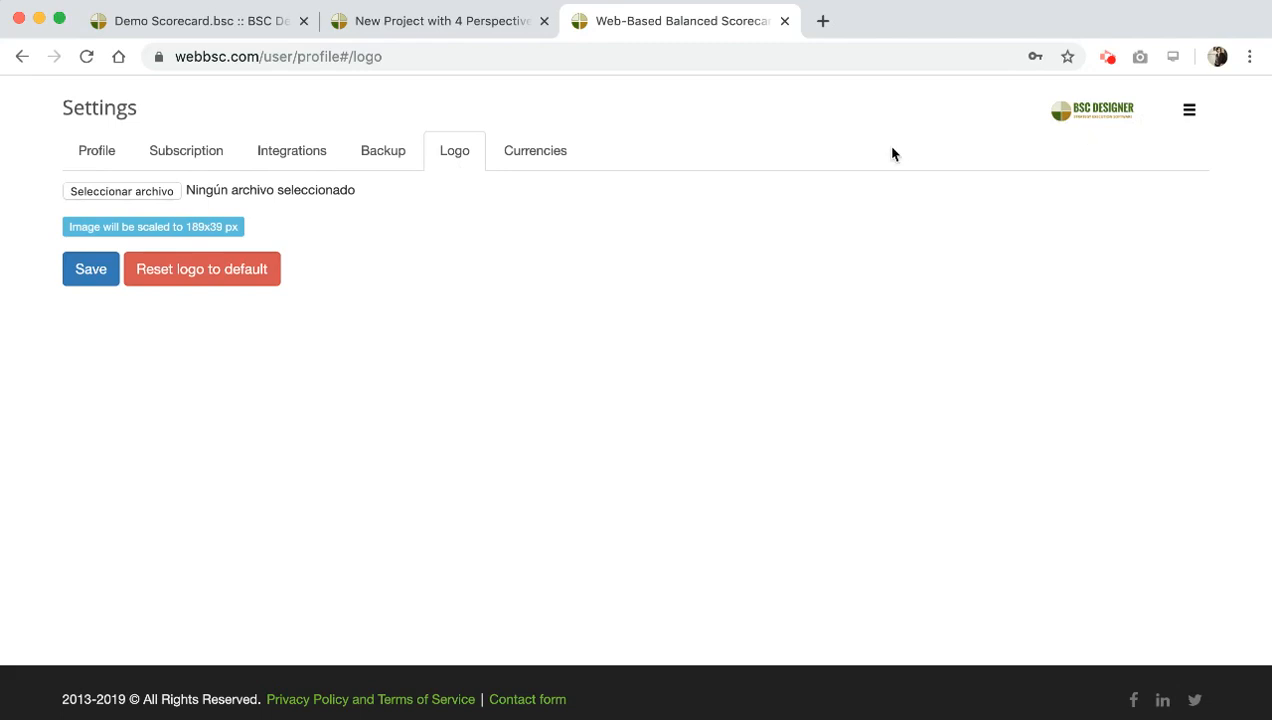
{"action": "left_click", "coordinate": [389, 153]}
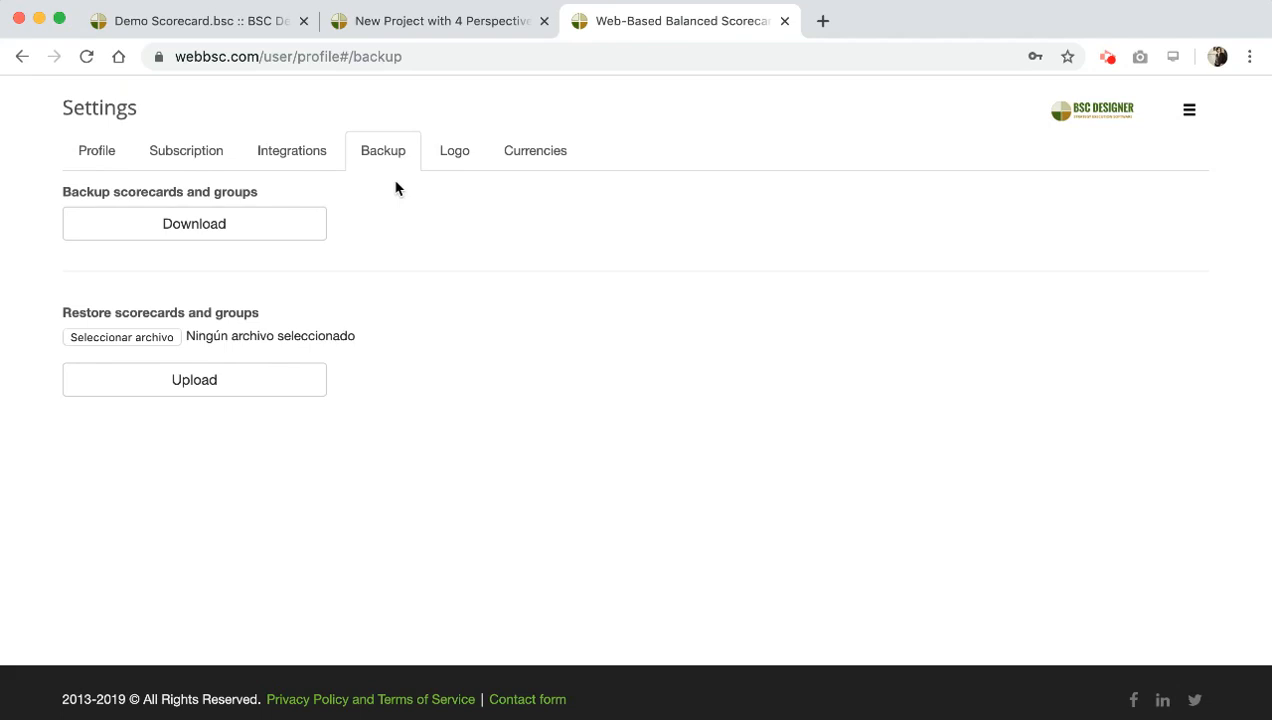
{"action": "left_click", "coordinate": [312, 158]}
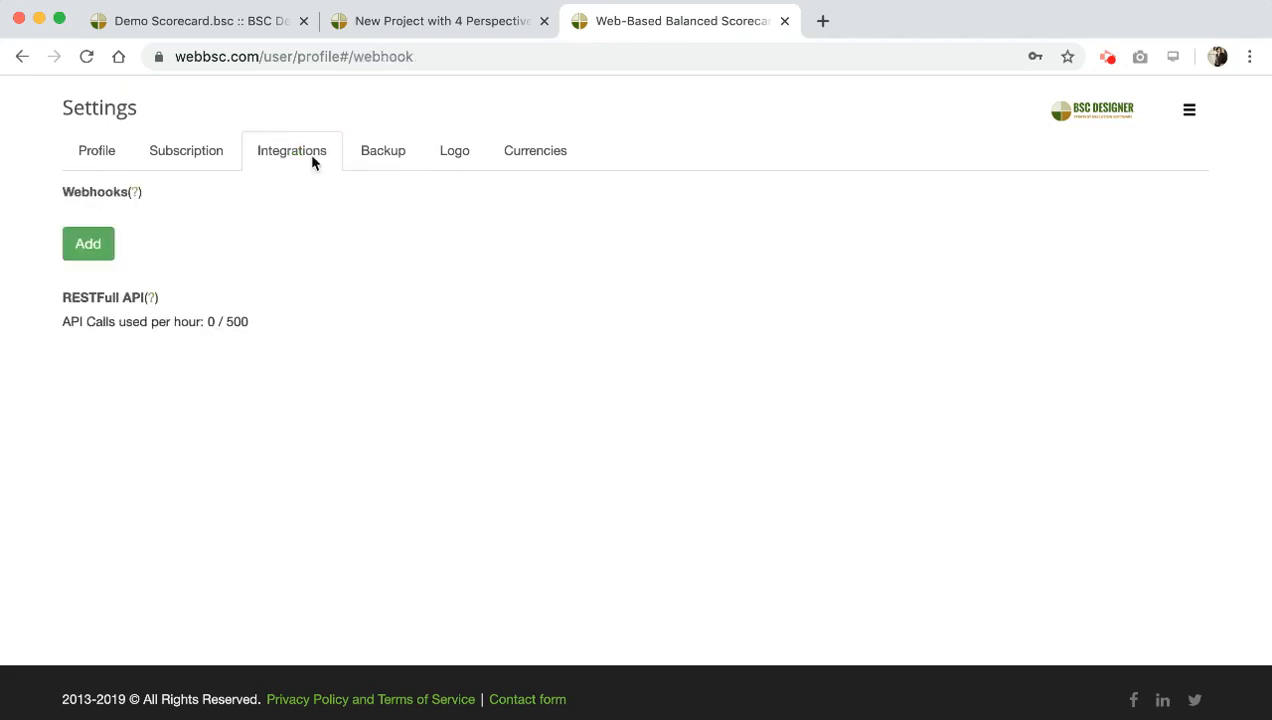